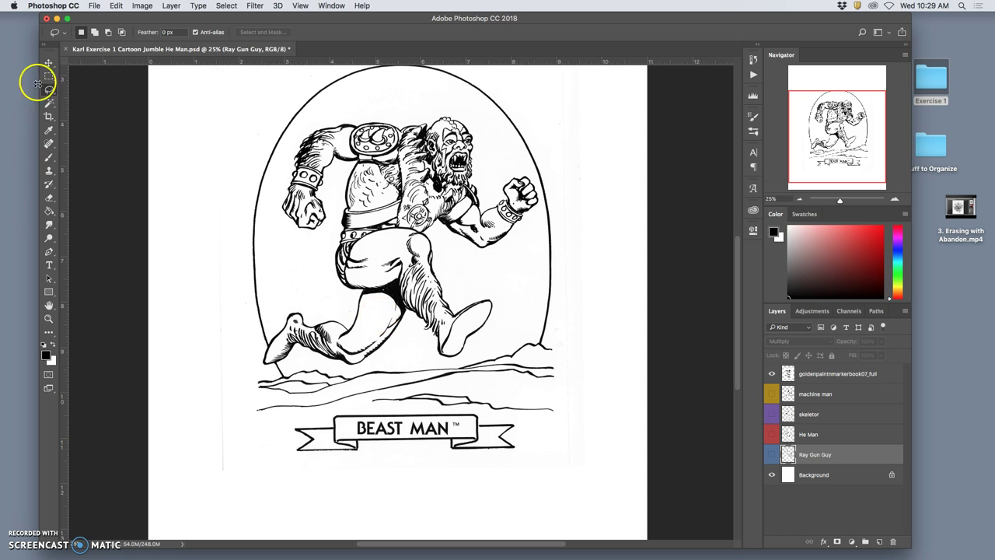
Lasso the arch outline around Beast Man and delete it from the goldenpaintnmarkerbook07_full layer
{"action": "left_click", "coordinate": [275, 333]}
{"action": "mouse_move", "coordinate": [264, 352]}
{"action": "left_mouse_down"}
{"action": "mouse_move", "coordinate": [191, 255]}
{"action": "mouse_move", "coordinate": [208, 138]}
{"action": "mouse_move", "coordinate": [297, 59]}
{"action": "mouse_move", "coordinate": [350, 52]}
{"action": "mouse_move", "coordinate": [433, 53]}
{"action": "mouse_move", "coordinate": [509, 71]}
{"action": "mouse_move", "coordinate": [578, 159]}
{"action": "mouse_move", "coordinate": [589, 267]}
{"action": "mouse_move", "coordinate": [546, 346]}
{"action": "left_mouse_up"}
{"action": "left_click_drag", "start_coordinate": [534, 293], "coordinate": [536, 218]}
{"action": "mouse_move", "coordinate": [517, 157]}
{"action": "left_mouse_down"}
{"action": "mouse_move", "coordinate": [468, 114]}
{"action": "mouse_move", "coordinate": [412, 100]}
{"action": "mouse_move", "coordinate": [319, 125]}
{"action": "mouse_move", "coordinate": [285, 173]}
{"action": "mouse_move", "coordinate": [273, 298]}
{"action": "left_mouse_up"}
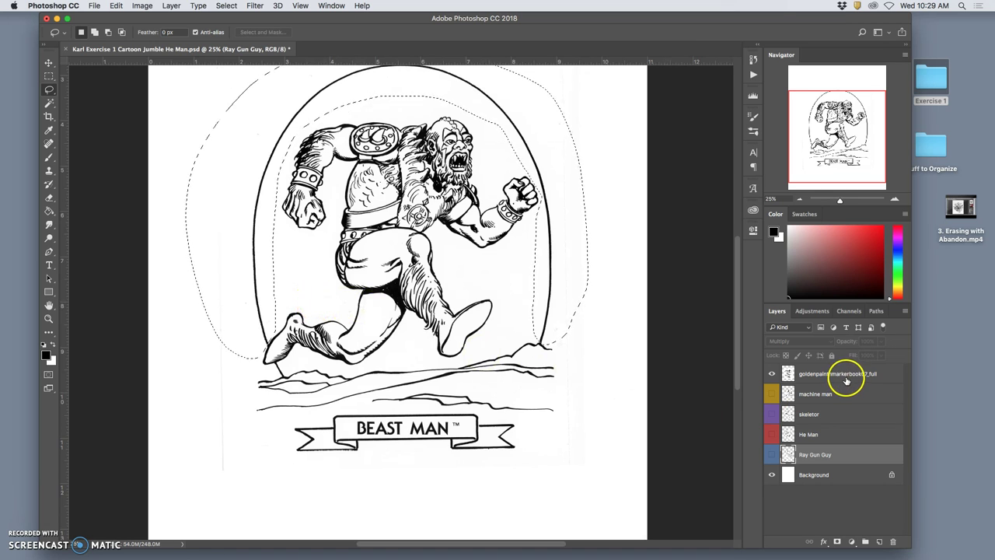
{"action": "left_click", "coordinate": [845, 378]}
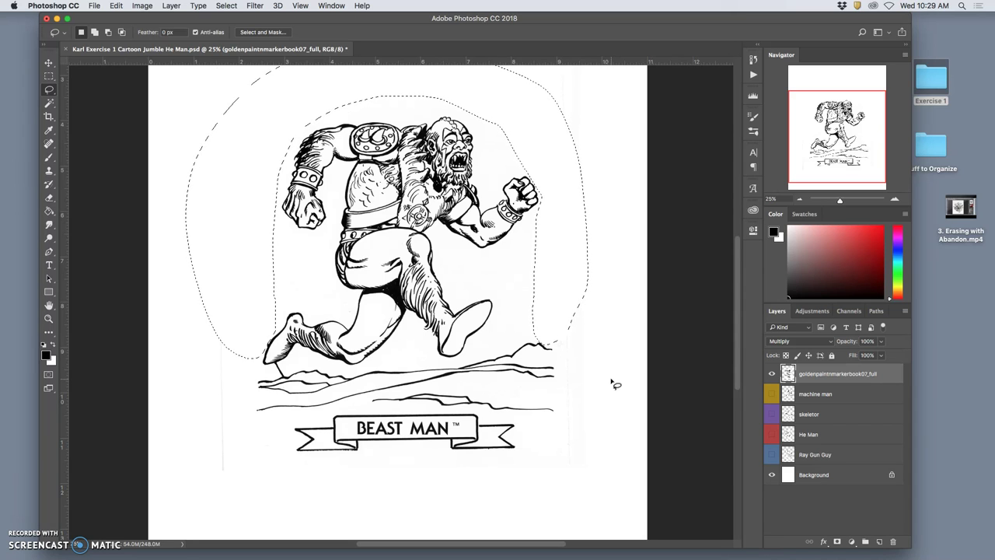
{"action": "left_click", "coordinate": [611, 372]}
Lasso the ground lines and the BEAST MAN banner beneath the figure, delete them, and clear the selection
{"action": "key", "text": "super+minus"}
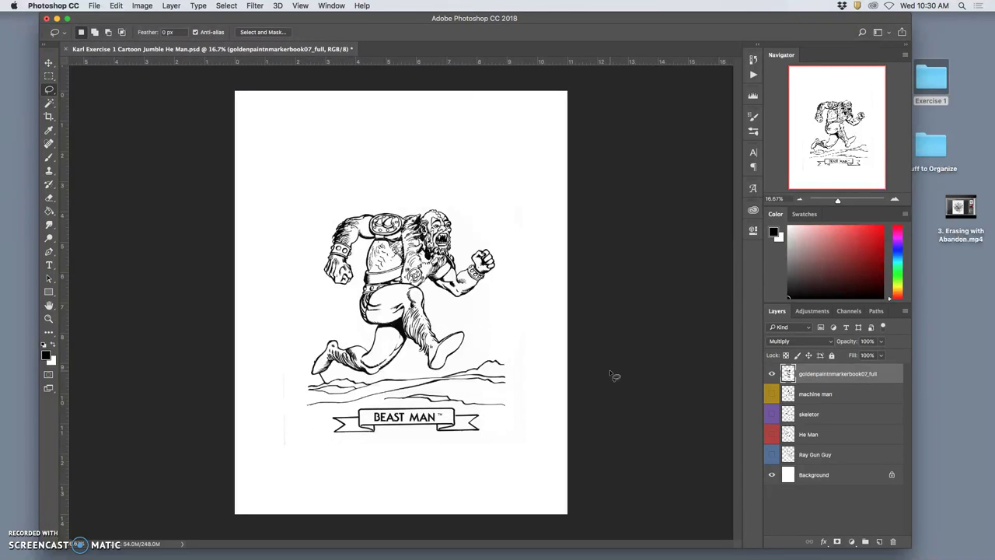
{"action": "left_click", "coordinate": [555, 323]}
{"action": "mouse_move", "coordinate": [555, 325]}
{"action": "left_mouse_down"}
{"action": "mouse_move", "coordinate": [477, 344]}
{"action": "mouse_move", "coordinate": [452, 370]}
{"action": "mouse_move", "coordinate": [377, 379]}
{"action": "mouse_move", "coordinate": [321, 372]}
{"action": "mouse_move", "coordinate": [296, 385]}
{"action": "mouse_move", "coordinate": [290, 339]}
{"action": "mouse_move", "coordinate": [268, 343]}
{"action": "mouse_move", "coordinate": [251, 413]}
{"action": "mouse_move", "coordinate": [281, 479]}
{"action": "mouse_move", "coordinate": [427, 476]}
{"action": "mouse_move", "coordinate": [494, 446]}
{"action": "mouse_move", "coordinate": [523, 381]}
{"action": "mouse_move", "coordinate": [493, 330]}
{"action": "left_mouse_up"}
{"action": "key", "text": "Delete"}
{"action": "key", "text": "super+d"}
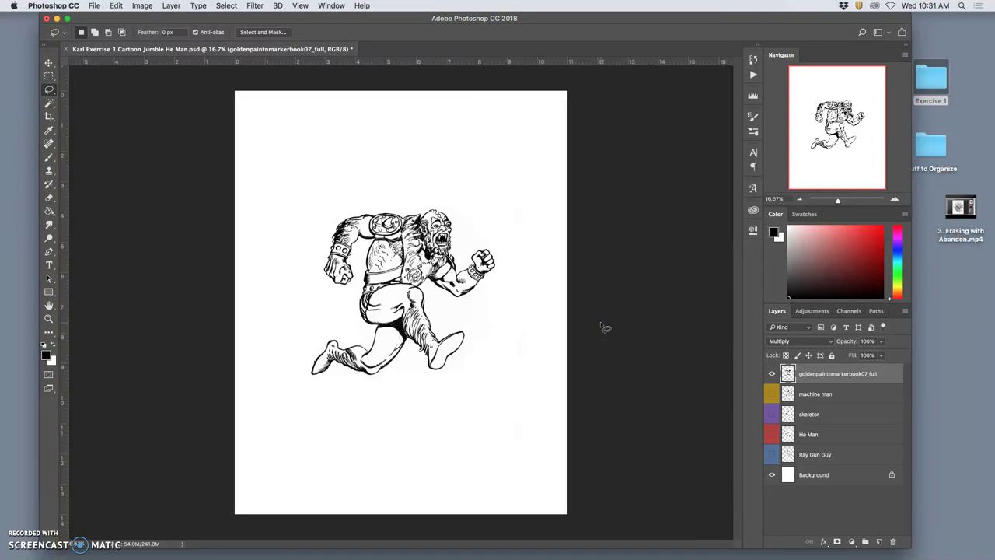
Lasso Beast Man's face inside the hair outline and delete its linework
{"action": "key", "text": "super+equal"}
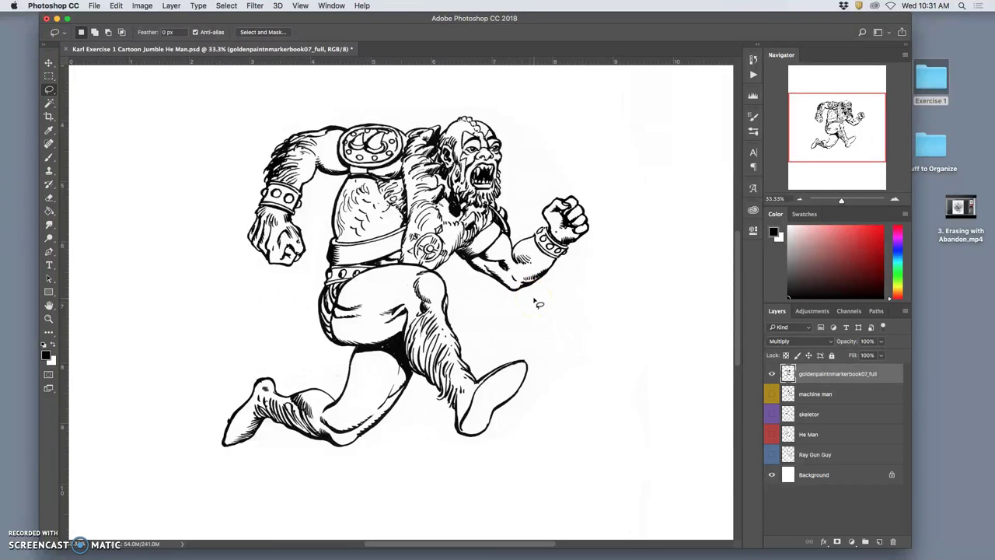
{"action": "key", "text": "super+minus"}
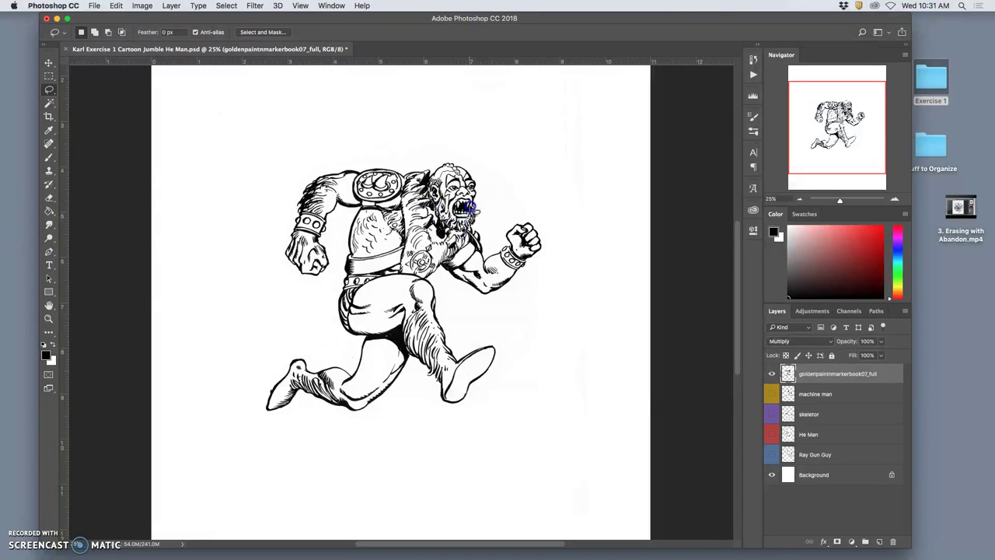
{"action": "left_click_drag", "start_coordinate": [465, 176], "coordinate": [447, 168]}
{"action": "key", "text": "Delete"}
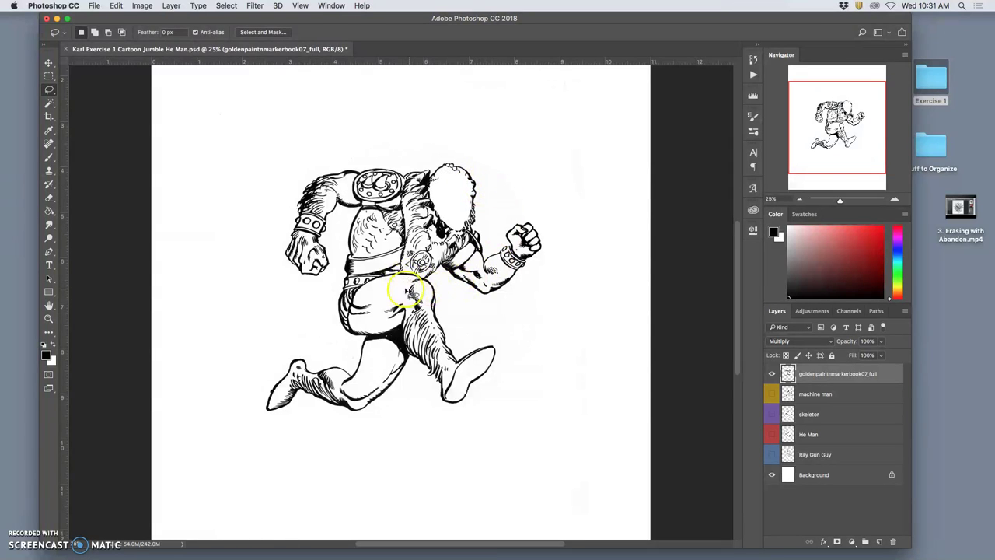
Lasso the chest area between Beast Man's arm and fur vest, delete its shading lines, and deselect
{"action": "left_click", "coordinate": [370, 209]}
{"action": "mouse_move", "coordinate": [355, 210]}
{"action": "left_mouse_down"}
{"action": "mouse_move", "coordinate": [339, 245]}
{"action": "mouse_move", "coordinate": [361, 256]}
{"action": "mouse_move", "coordinate": [403, 238]}
{"action": "mouse_move", "coordinate": [370, 209]}
{"action": "left_mouse_up"}
{"action": "key", "text": "Delete"}
{"action": "left_click", "coordinate": [471, 293]}
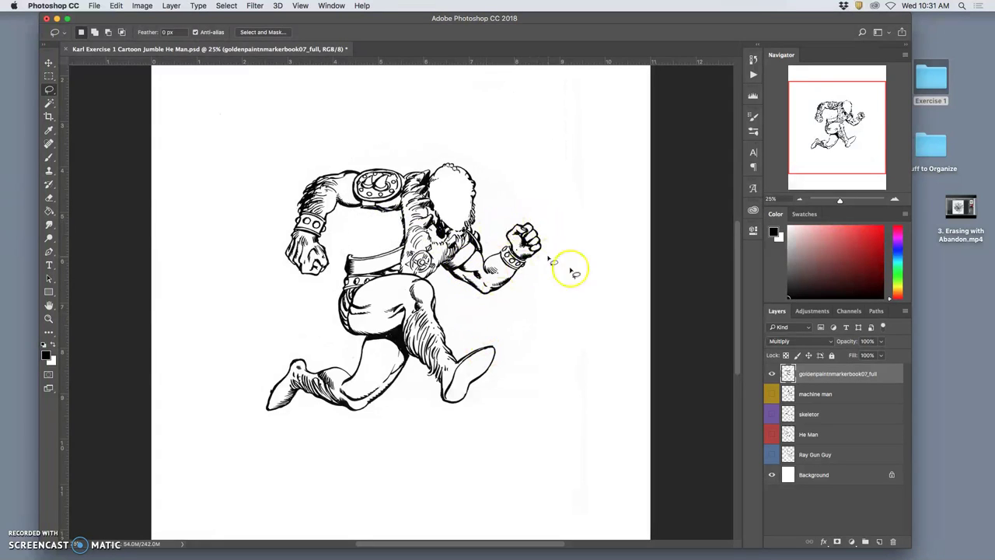
Show the four hidden character layers and transform the Beast Man figure over them, scaled to about 125% by 123% and rotated about -13.7°
{"action": "left_click_drag", "start_coordinate": [772, 394], "coordinate": [773, 455]}
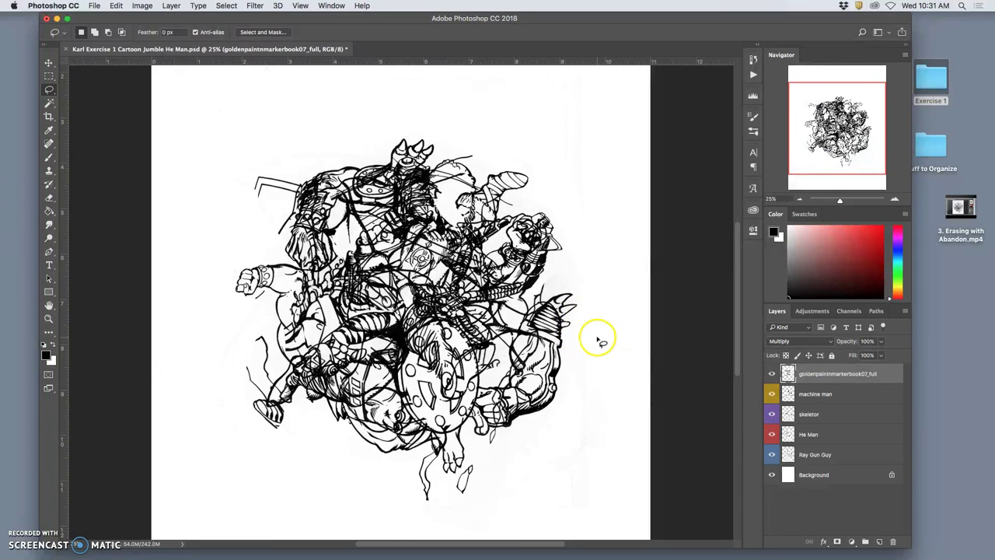
{"action": "scroll", "coordinate": [599, 340], "scroll_direction": "down", "scroll_amount": 5}
{"action": "key", "text": "ctrl+t"}
{"action": "scroll", "coordinate": [571, 316], "scroll_direction": "up", "scroll_amount": 2}
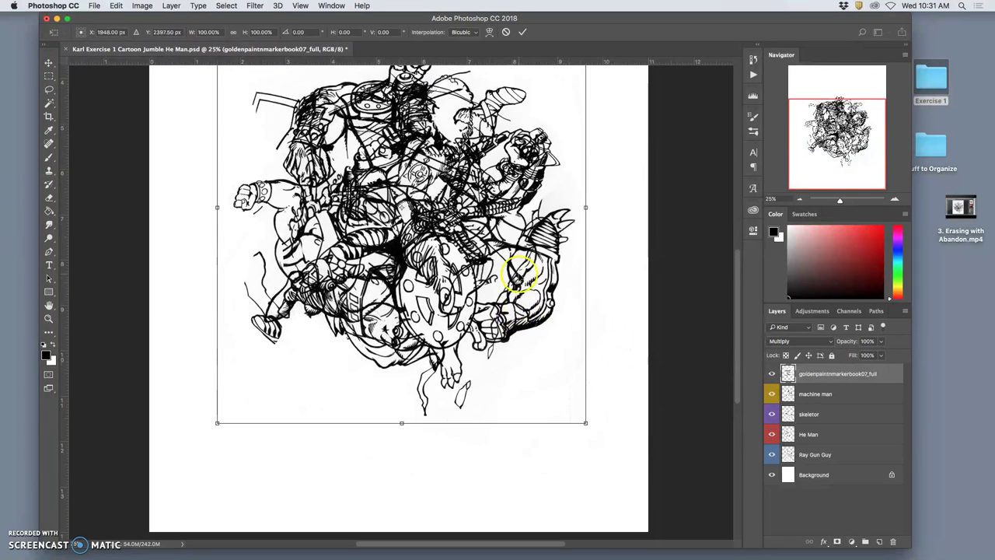
{"action": "scroll", "coordinate": [520, 274], "scroll_direction": "up", "scroll_amount": 2}
{"action": "left_click_drag", "start_coordinate": [599, 474], "coordinate": [626, 506]}
{"action": "left_click_drag", "start_coordinate": [582, 462], "coordinate": [645, 518]}
{"action": "key", "text": "ctrl+minus"}
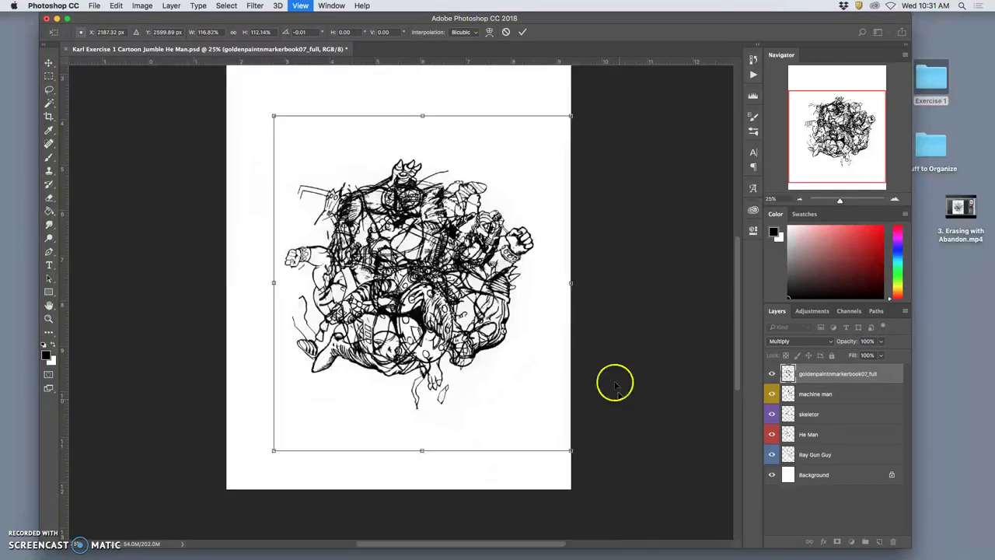
{"action": "left_click_drag", "start_coordinate": [573, 154], "coordinate": [536, 133]}
{"action": "left_click_drag", "start_coordinate": [455, 180], "coordinate": [419, 221]}
{"action": "left_click", "coordinate": [473, 243]}
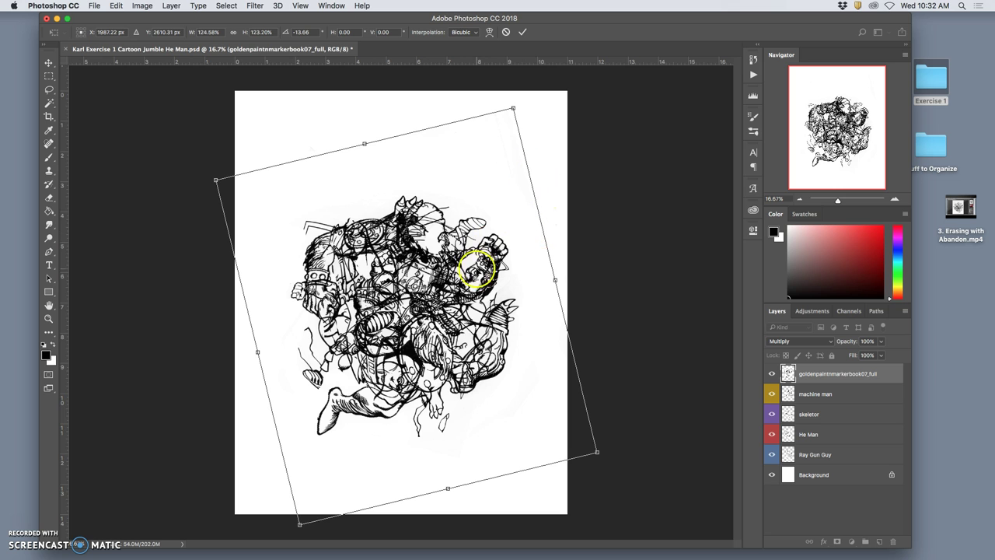
Warp the Beast Man figure so its torso, arms and legs bend into the character jumble, and apply the transform
{"action": "right_click", "coordinate": [464, 265]}
{"action": "left_click", "coordinate": [560, 327]}
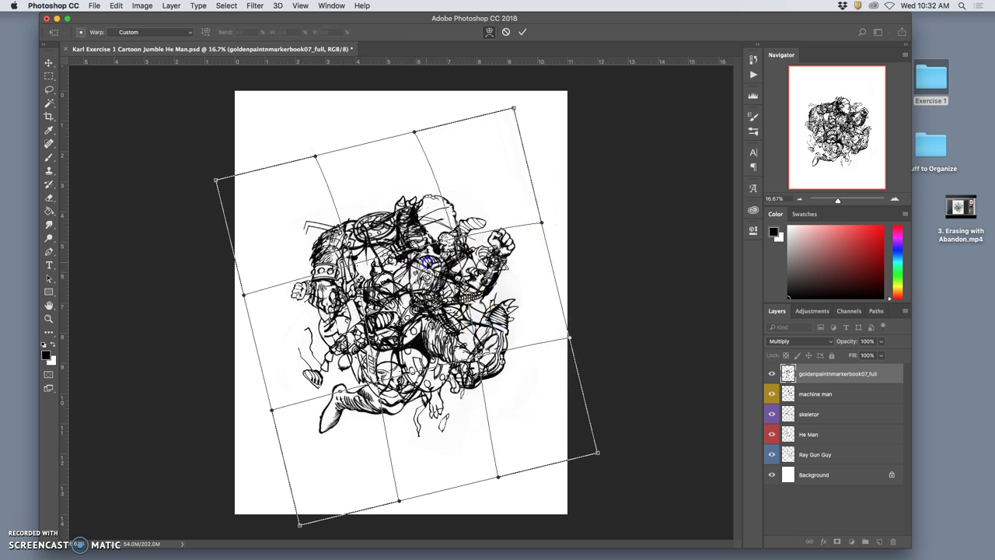
{"action": "left_click_drag", "start_coordinate": [412, 265], "coordinate": [413, 224]}
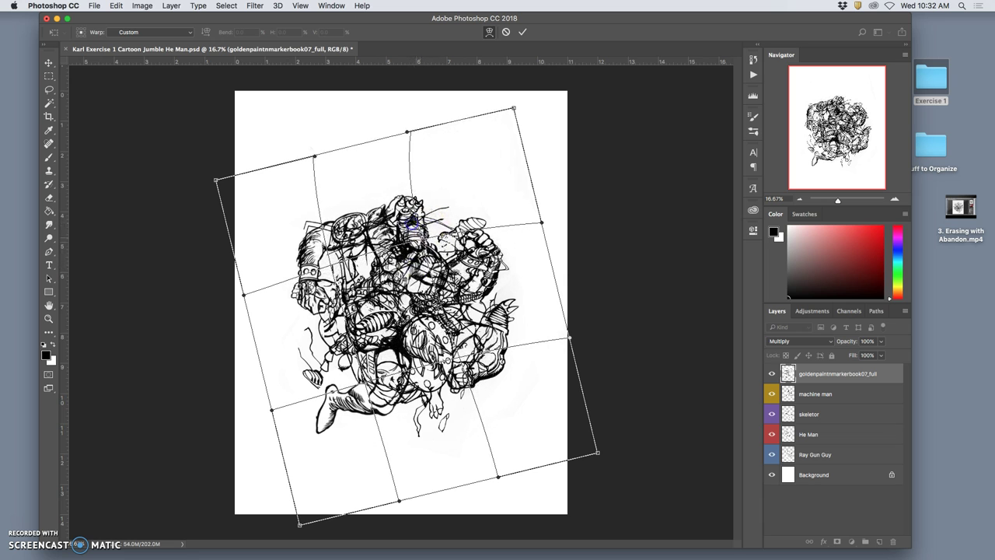
{"action": "left_click_drag", "start_coordinate": [327, 312], "coordinate": [333, 306]}
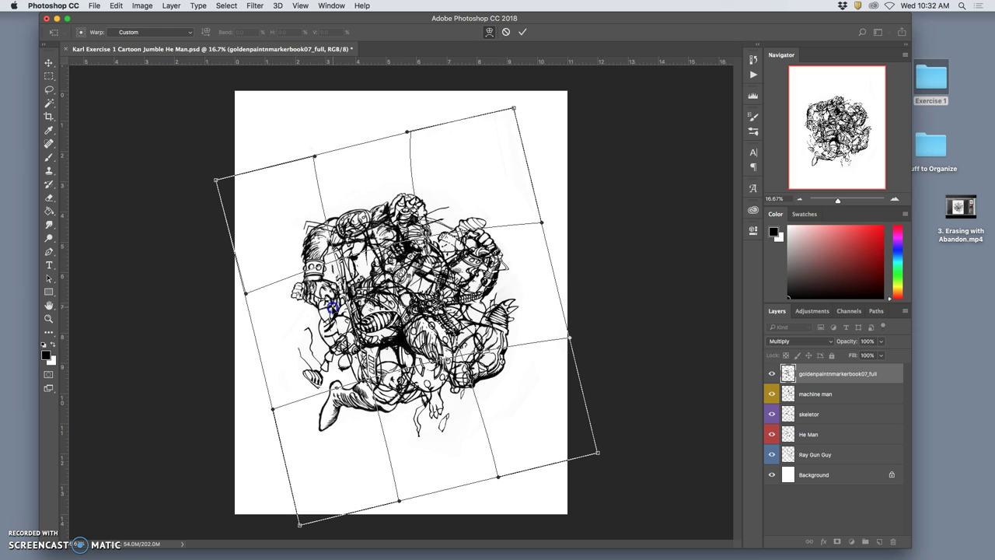
{"action": "left_click_drag", "start_coordinate": [401, 380], "coordinate": [403, 375]}
{"action": "left_click_drag", "start_coordinate": [509, 304], "coordinate": [527, 282]}
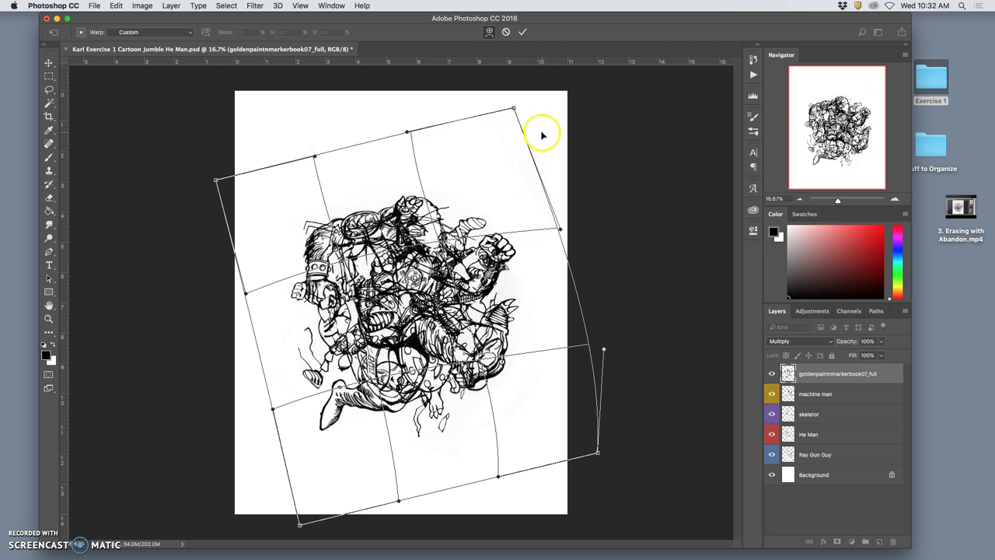
{"action": "key", "text": "Return"}
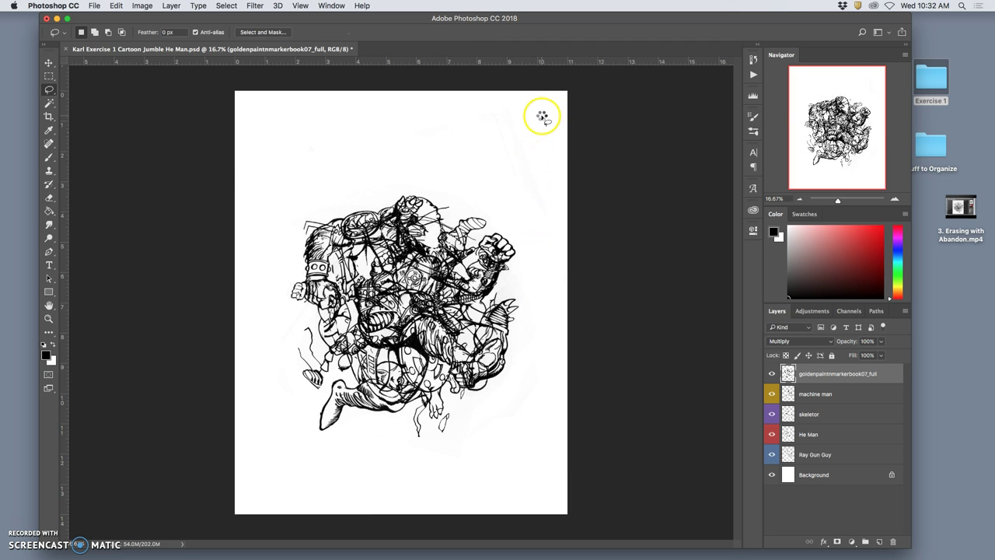
Free-transform the Beast Man layer again, rotating it about 25.8° and enlarging it to about 104% by 102%
{"action": "key", "text": "super+t"}
{"action": "key", "text": "super+t"}
{"action": "left_click_drag", "start_coordinate": [613, 98], "coordinate": [628, 210]}
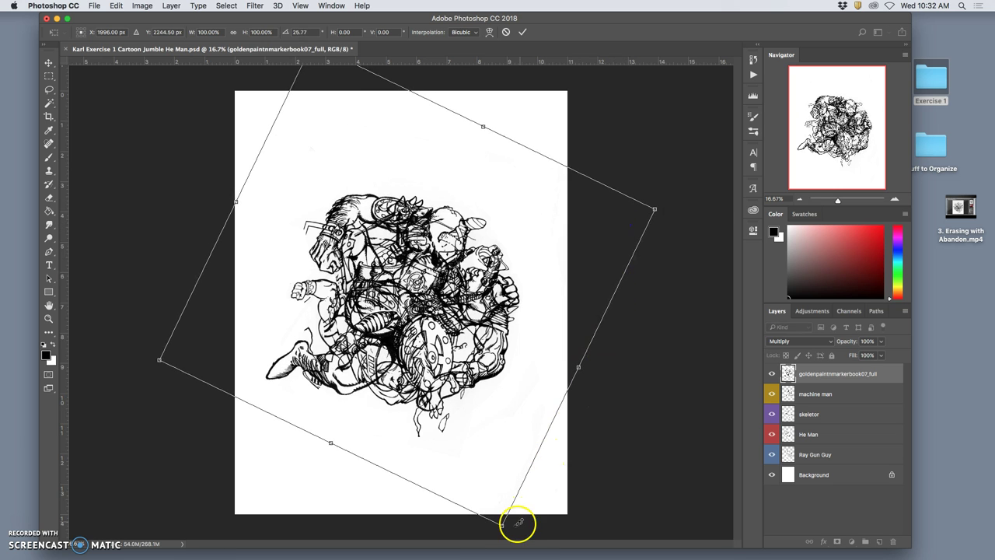
{"action": "left_click_drag", "start_coordinate": [502, 526], "coordinate": [510, 536]}
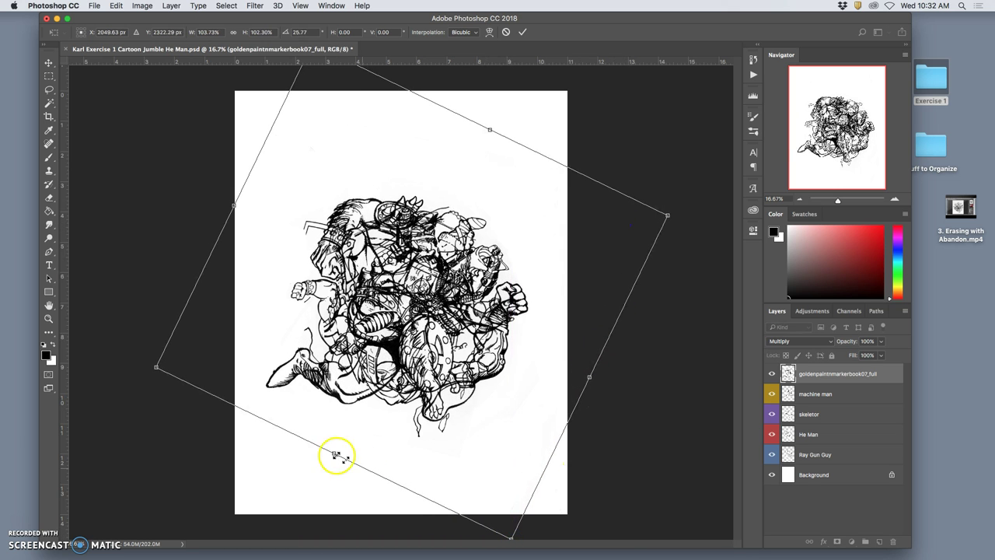
Warp Beast Man again, pulling the rear foot inward and the front leg and fist outward, and apply the transform
{"action": "right_click", "coordinate": [357, 294]}
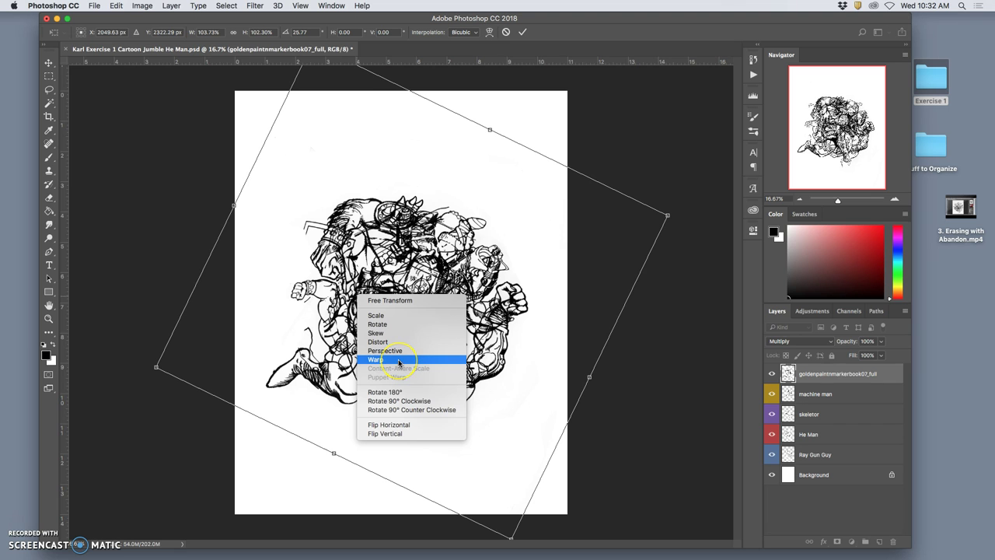
{"action": "left_click", "coordinate": [395, 363]}
{"action": "left_click_drag", "start_coordinate": [321, 357], "coordinate": [318, 337]}
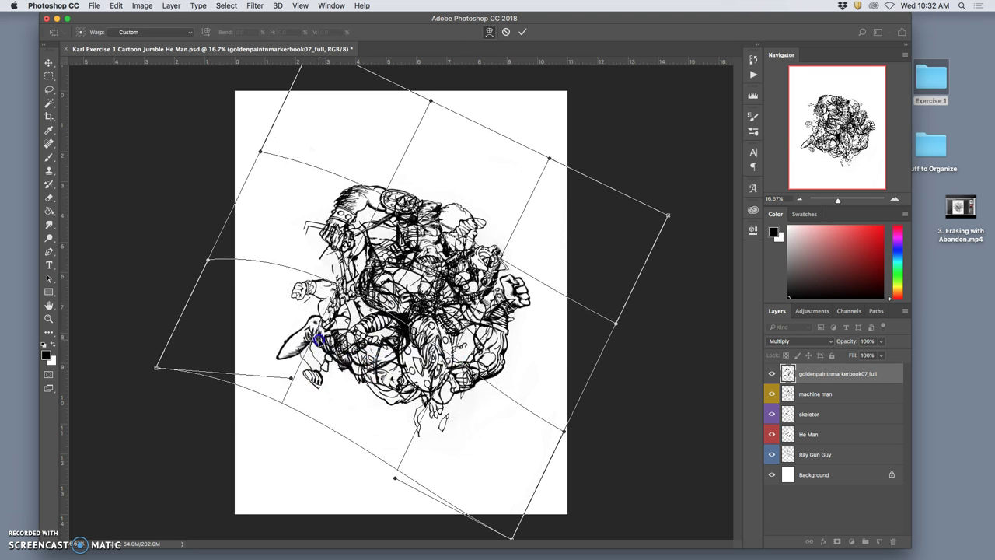
{"action": "left_click_drag", "start_coordinate": [244, 350], "coordinate": [252, 343]}
{"action": "left_click_drag", "start_coordinate": [388, 184], "coordinate": [387, 190]}
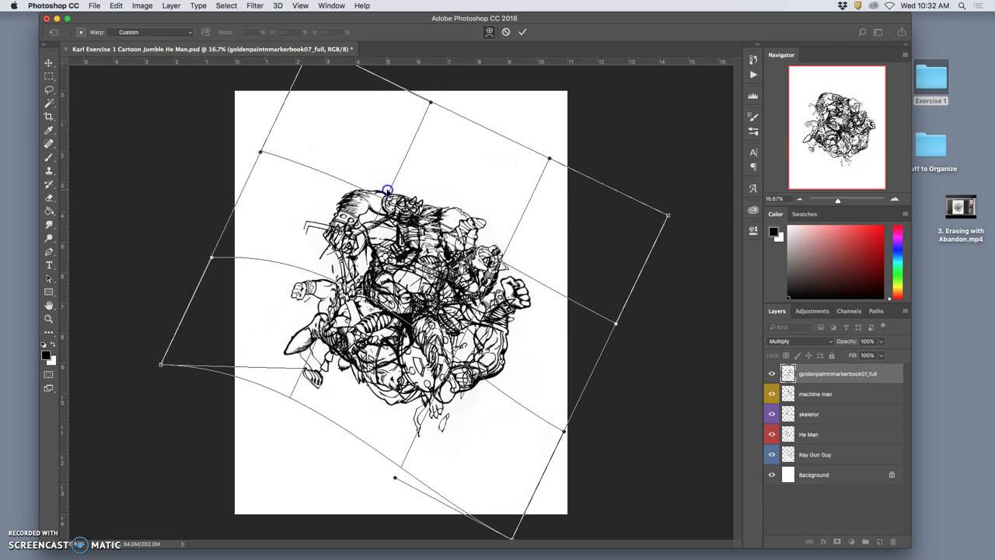
{"action": "left_click_drag", "start_coordinate": [431, 339], "coordinate": [430, 344]}
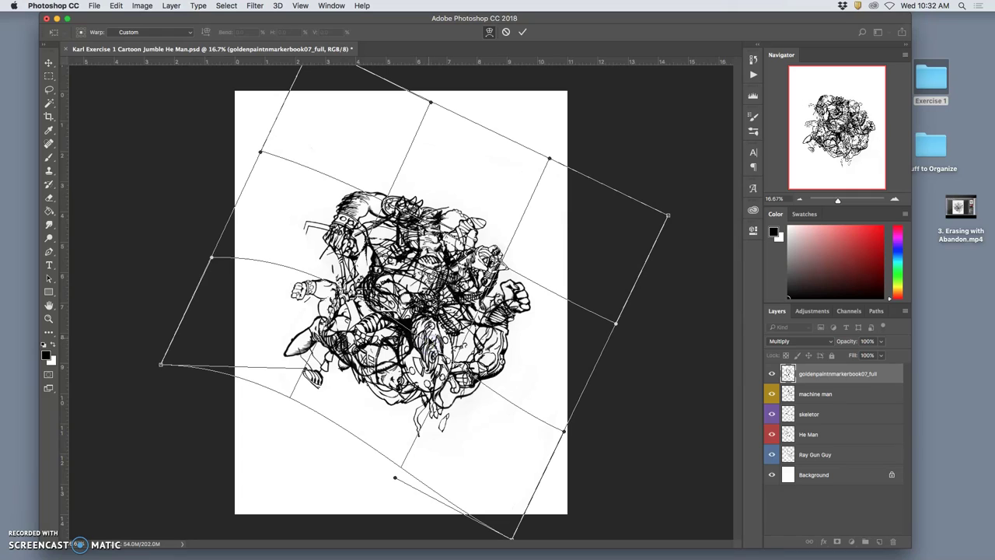
{"action": "left_click_drag", "start_coordinate": [429, 339], "coordinate": [445, 356]}
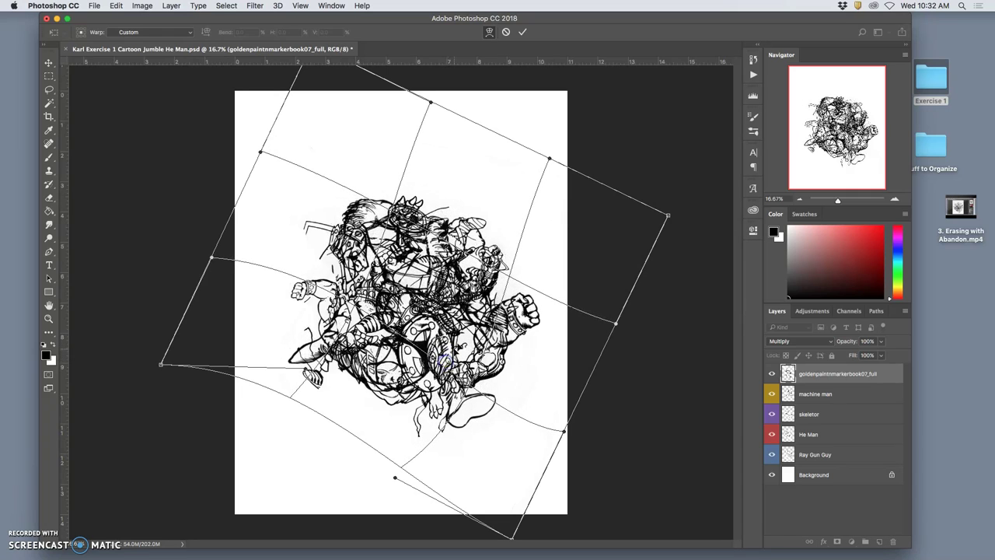
{"action": "left_click_drag", "start_coordinate": [511, 234], "coordinate": [514, 231]}
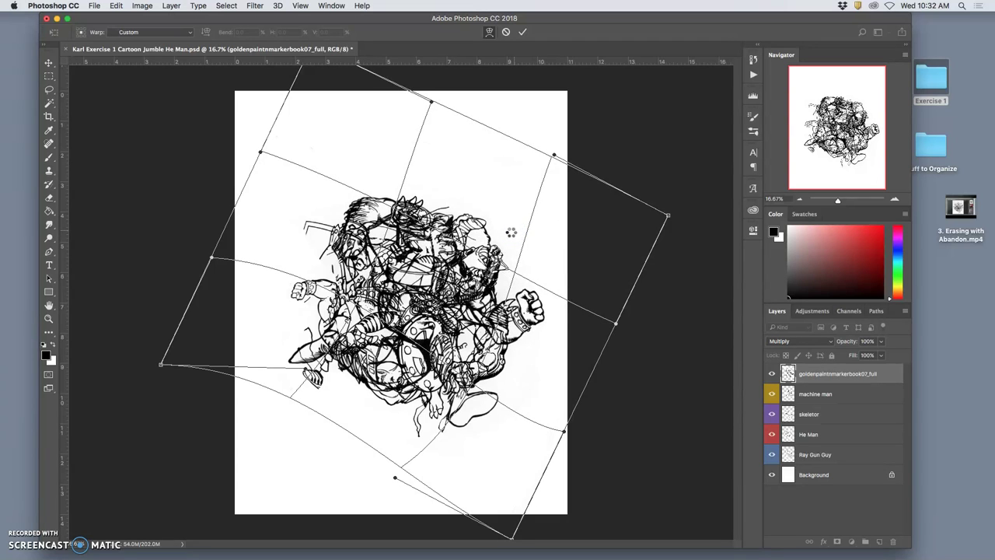
{"action": "key", "text": "Return"}
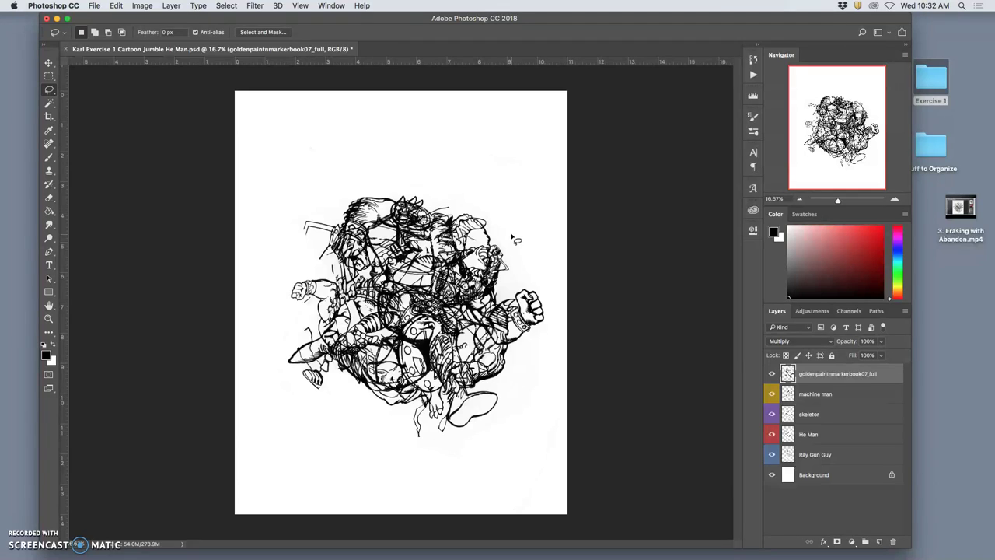
Lasso inside Beast Man's waist strap in the middle of the jumble and delete the overlapping lines from the other character layers
{"action": "mouse_move", "coordinate": [466, 274]}
{"action": "left_mouse_down"}
{"action": "mouse_move", "coordinate": [448, 293]}
{"action": "mouse_move", "coordinate": [467, 345]}
{"action": "mouse_move", "coordinate": [493, 366]}
{"action": "mouse_move", "coordinate": [367, 411]}
{"action": "mouse_move", "coordinate": [368, 455]}
{"action": "left_mouse_up"}
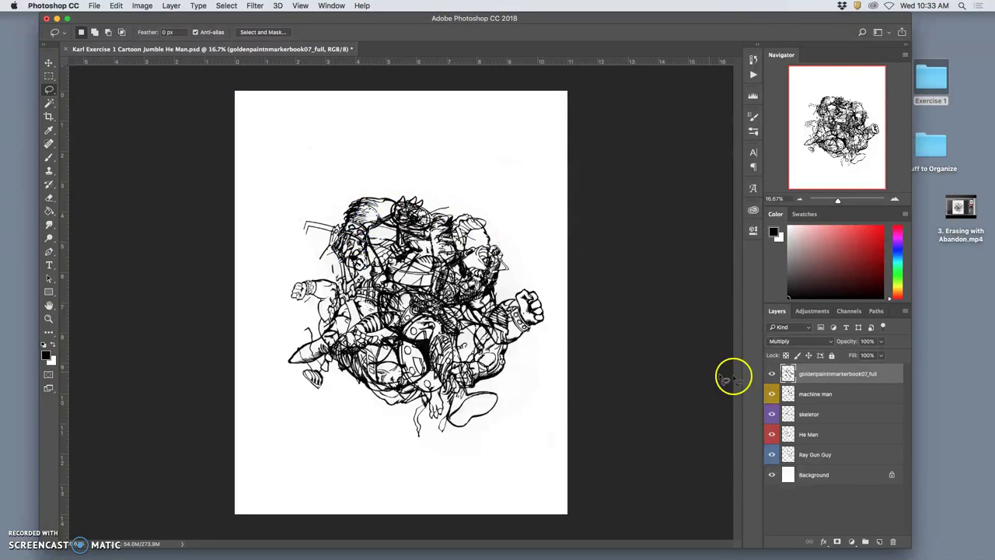
{"action": "left_click", "coordinate": [839, 394]}
{"action": "left_click", "coordinate": [834, 415]}
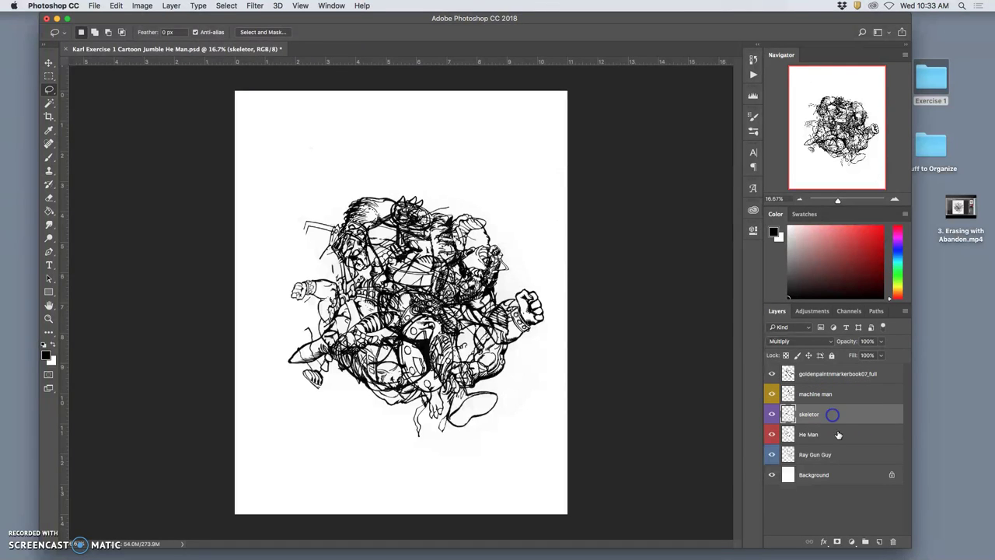
{"action": "left_click", "coordinate": [835, 434]}
{"action": "left_click", "coordinate": [826, 454]}
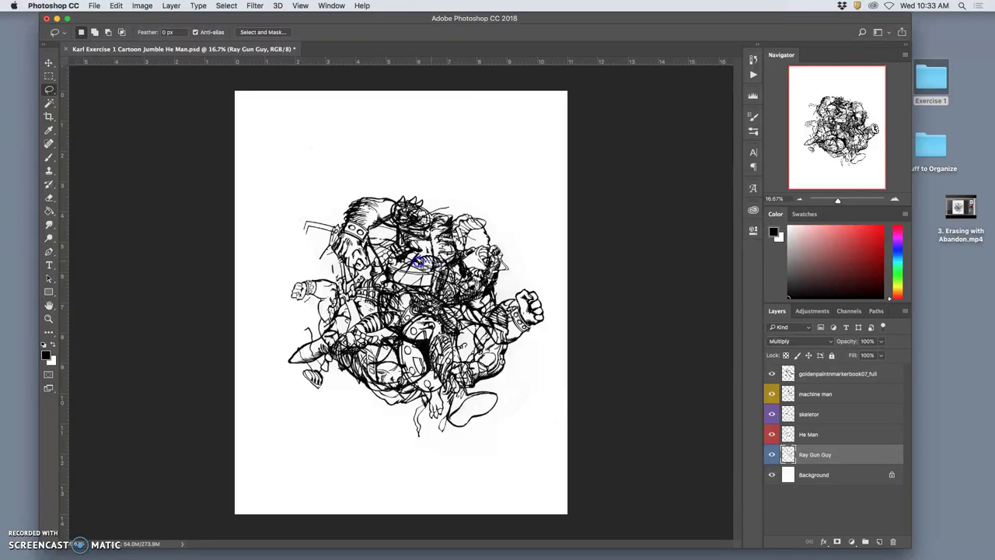
{"action": "mouse_move", "coordinate": [416, 277]}
{"action": "left_mouse_down"}
{"action": "mouse_move", "coordinate": [405, 273]}
{"action": "mouse_move", "coordinate": [438, 289]}
{"action": "mouse_move", "coordinate": [422, 274]}
{"action": "left_mouse_up"}
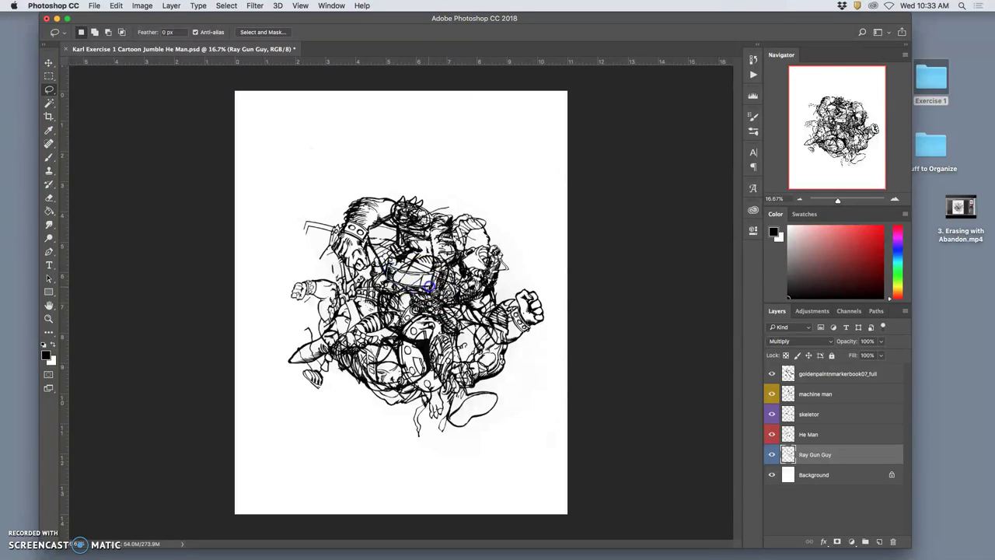
{"action": "left_click_drag", "start_coordinate": [422, 273], "coordinate": [417, 271]}
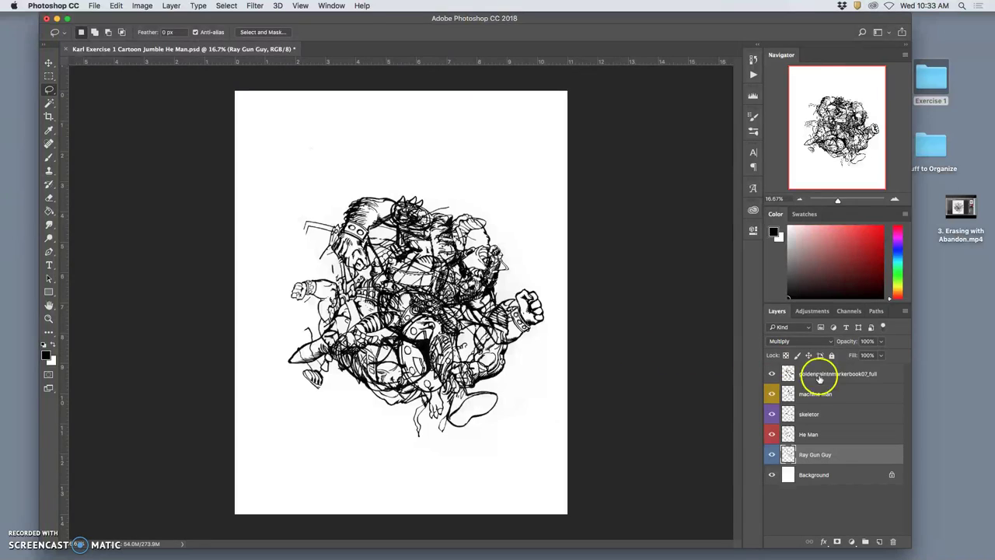
{"action": "left_click", "coordinate": [844, 434]}
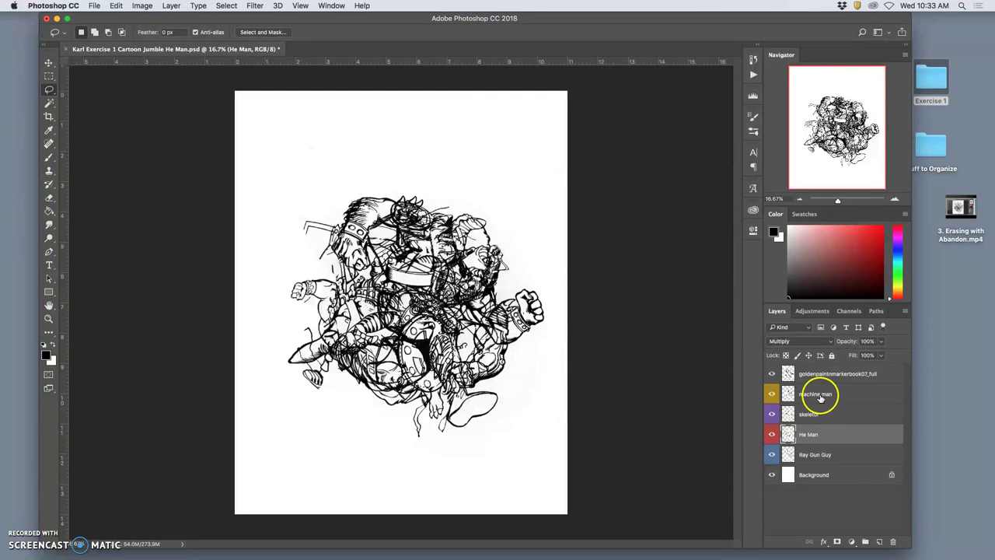
Delete the lines overlapping the round shield from the Ray Gun Guy, skeletor, machine man and goldenpaintnmarkerbook07_full layers, and undo the last deletion
{"action": "left_click", "coordinate": [813, 455]}
{"action": "left_click", "coordinate": [814, 412]}
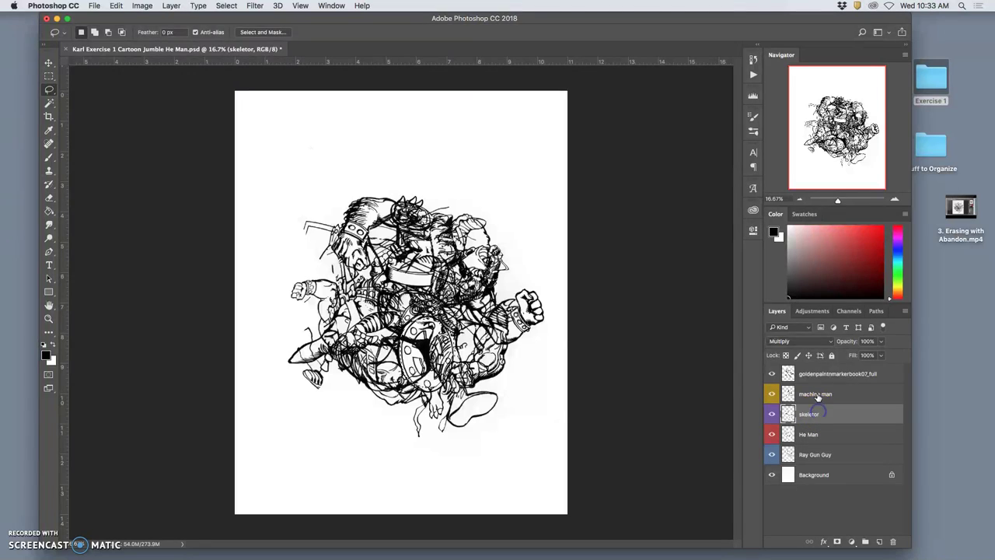
{"action": "left_click", "coordinate": [816, 394]}
{"action": "left_click", "coordinate": [820, 376]}
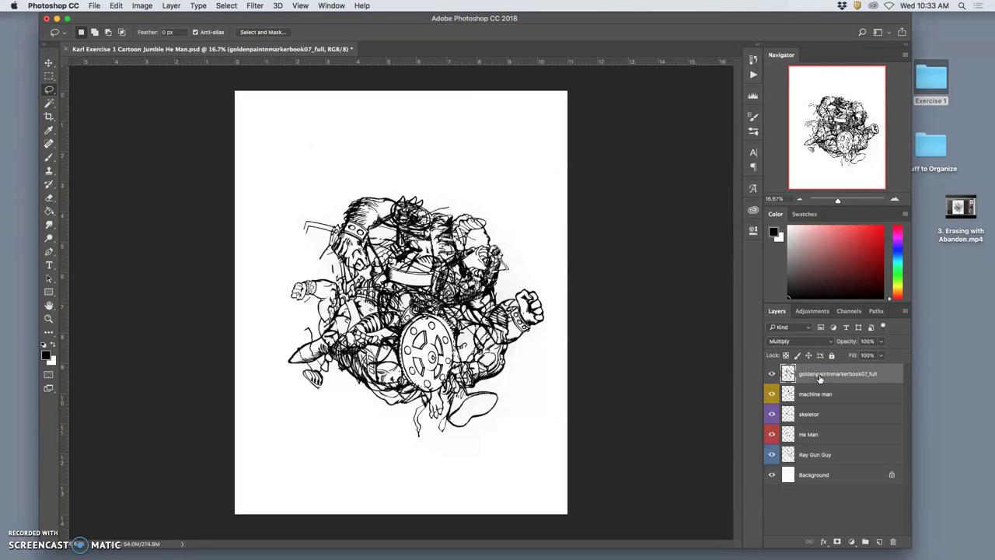
{"action": "key", "text": "super+z"}
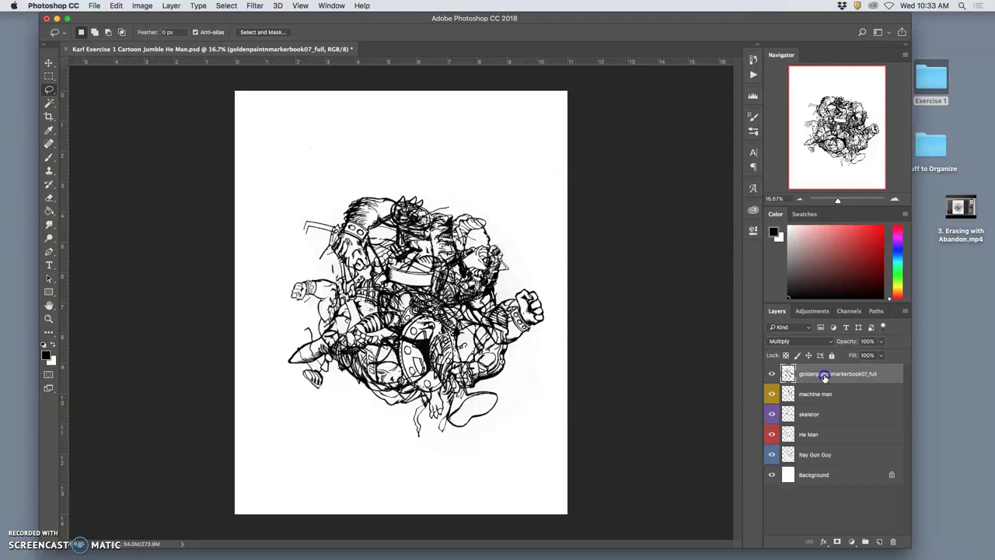
Restore the large round shield, and delete the machine man, skeletor, He Man and Ray Gun Guy lines overlapping the spiked shoulder disc
{"action": "key", "text": "super+z"}
{"action": "key", "text": "super+d"}
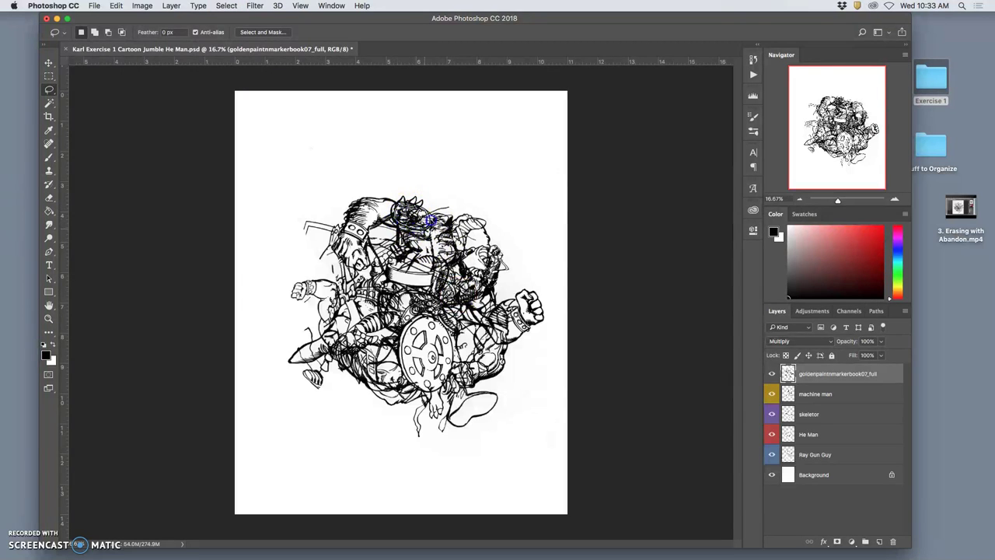
{"action": "left_click", "coordinate": [831, 401]}
{"action": "left_click", "coordinate": [827, 415]}
{"action": "left_click", "coordinate": [825, 436]}
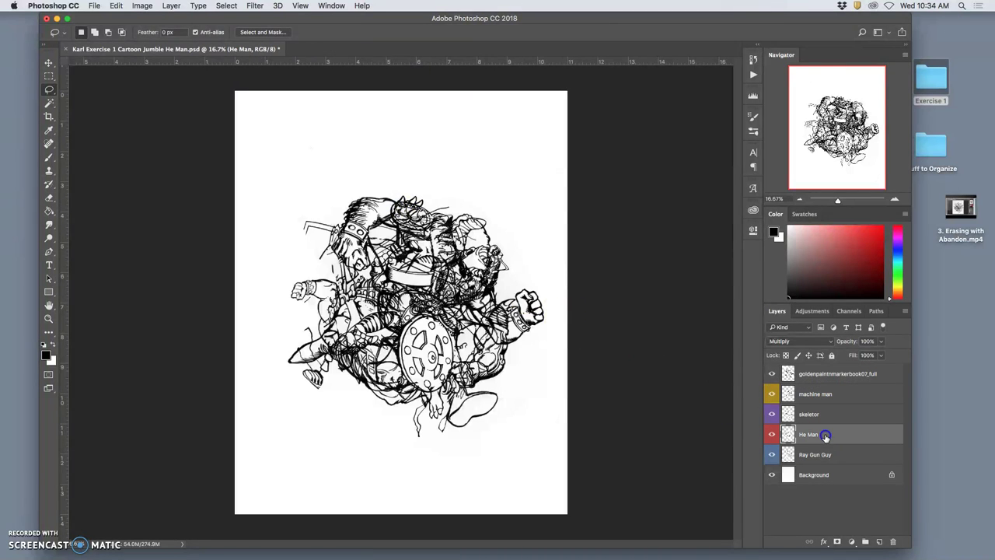
{"action": "left_click", "coordinate": [827, 454]}
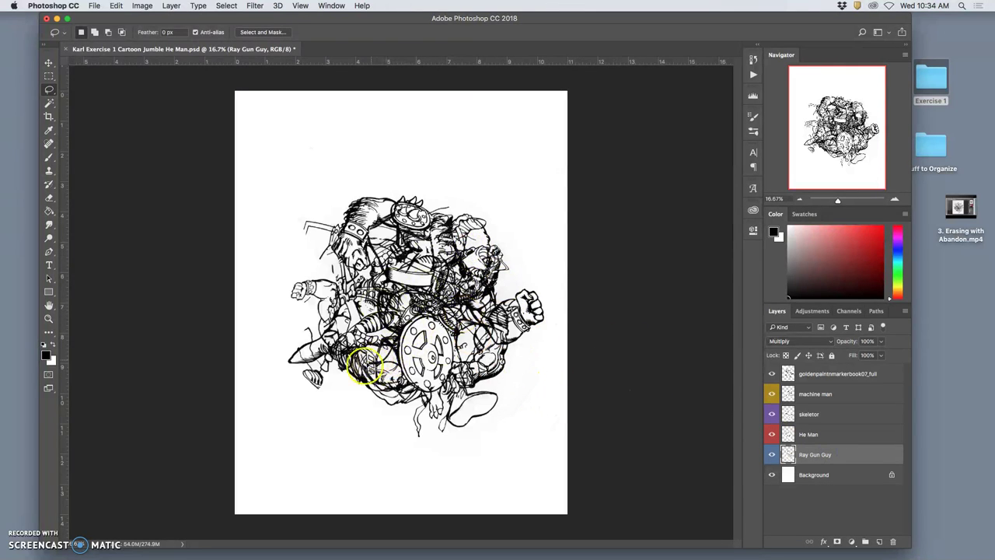
Lasso around the pointed boot at the jumble's lower left, delete the overlapping foot lines from the other character layers, and deselect
{"action": "key", "text": "super+equal"}
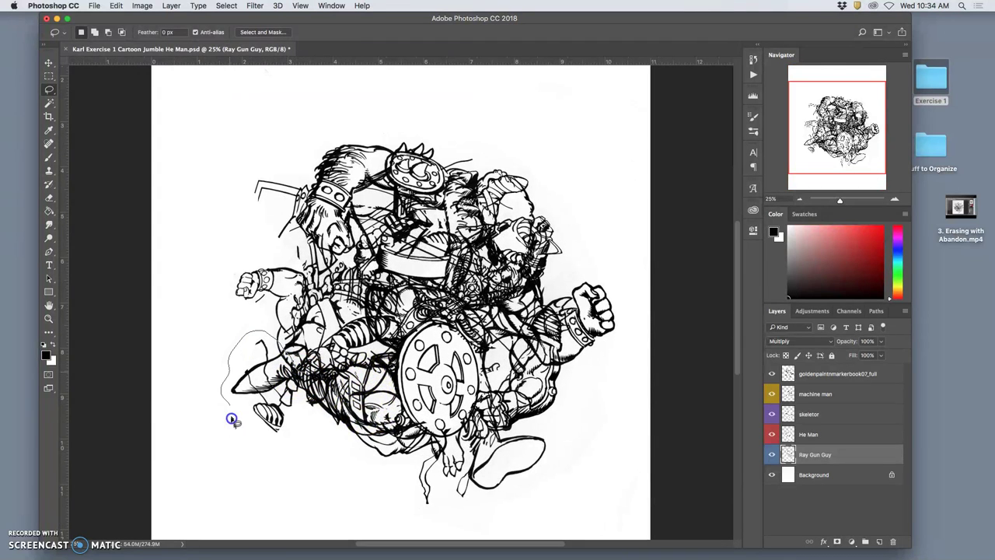
{"action": "left_click_drag", "start_coordinate": [314, 412], "coordinate": [315, 413]}
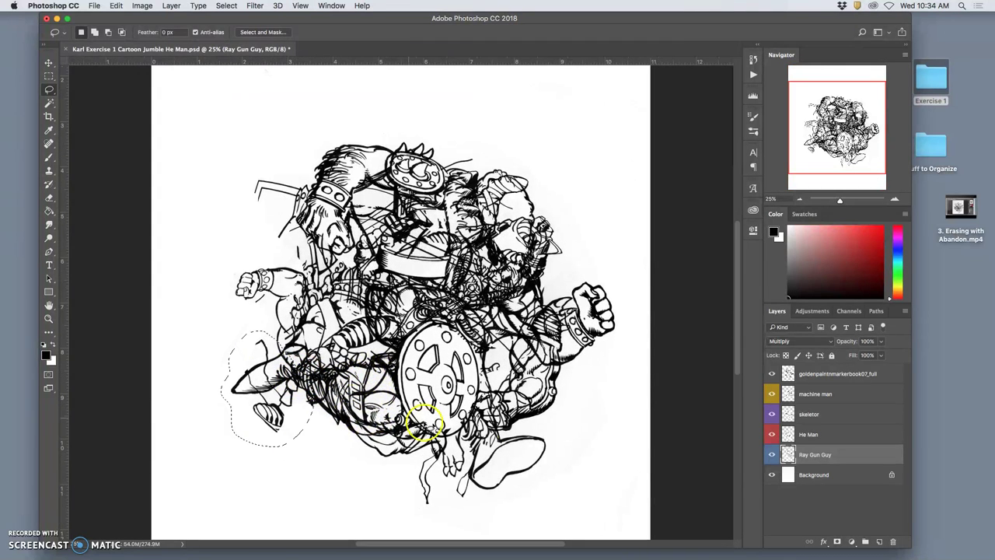
{"action": "left_click", "coordinate": [823, 436]}
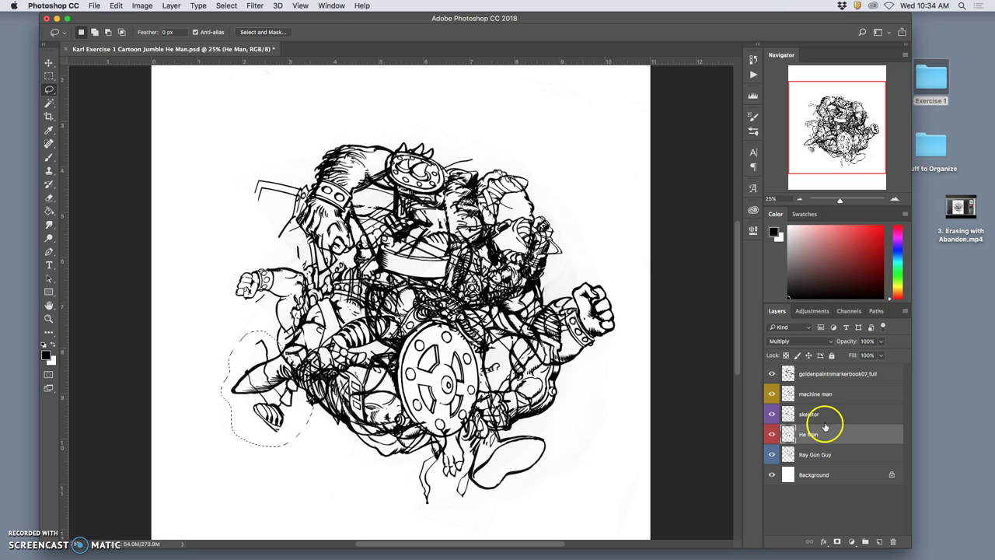
{"action": "left_click", "coordinate": [825, 417]}
{"action": "left_click", "coordinate": [830, 398]}
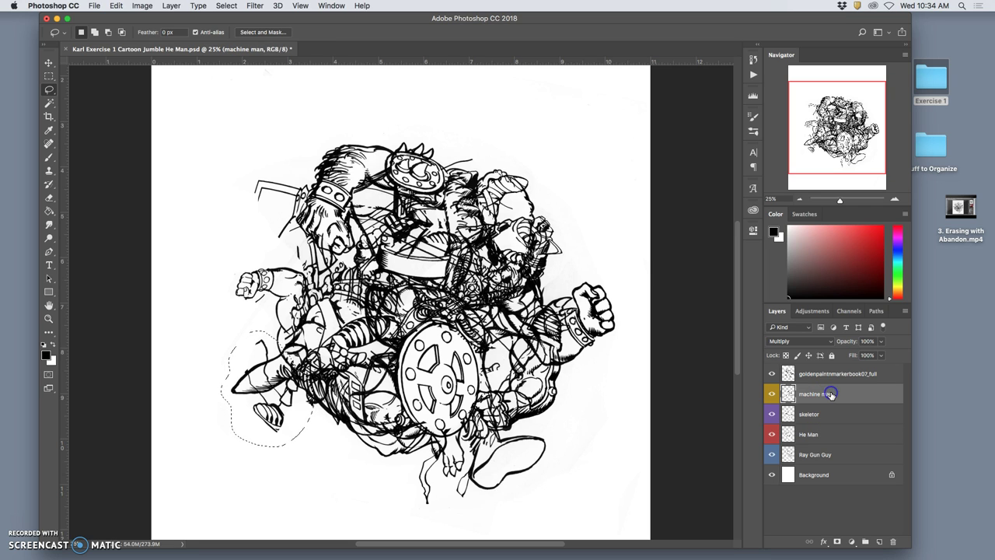
{"action": "key", "text": "super+d"}
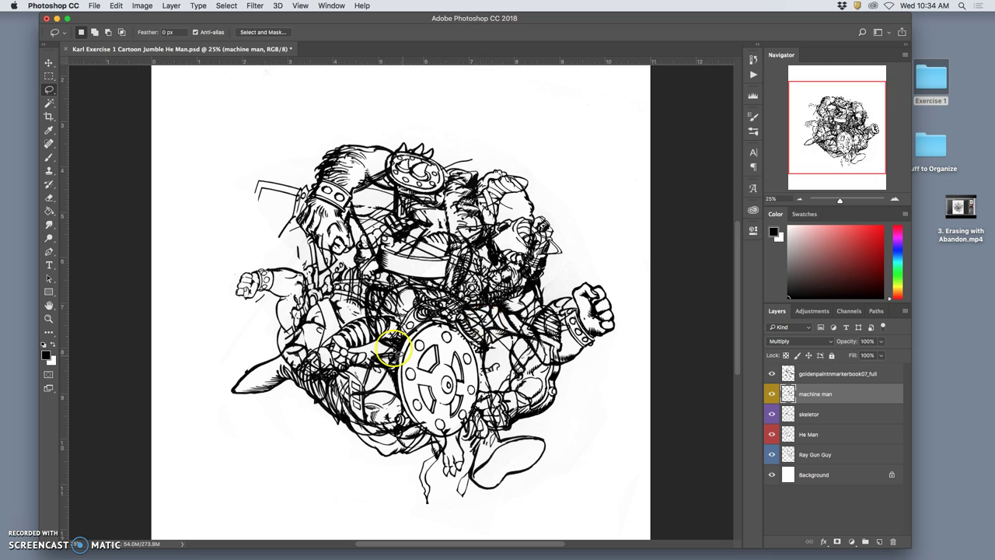
Delete the machine man lines overlapping He Man's chest harness, and toggle the machine man and goldenpaintnmarkerbook07_full layers to identify their lines
{"action": "left_click", "coordinate": [333, 331]}
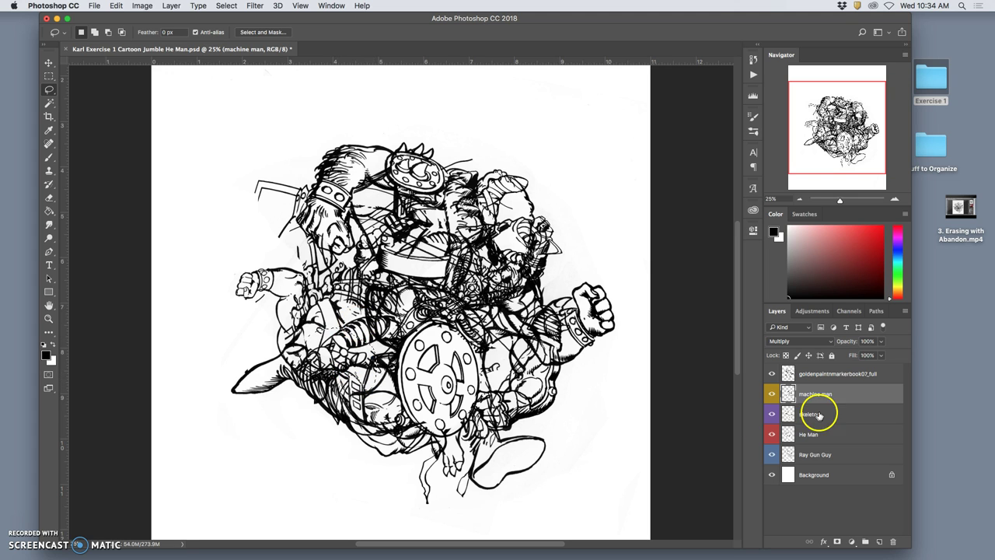
{"action": "left_click", "coordinate": [772, 394]}
{"action": "left_click", "coordinate": [772, 394]}
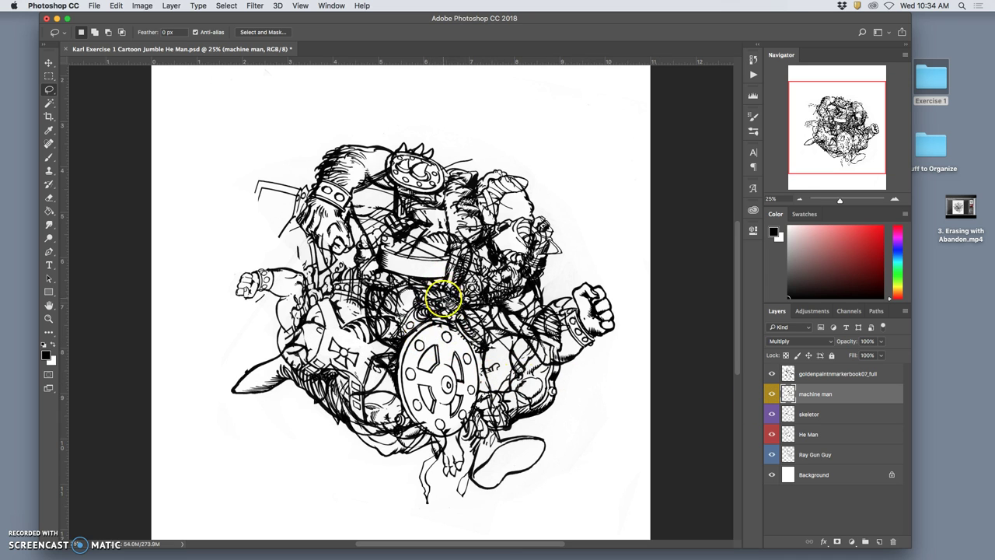
{"action": "left_click", "coordinate": [771, 374]}
{"action": "left_click", "coordinate": [772, 374]}
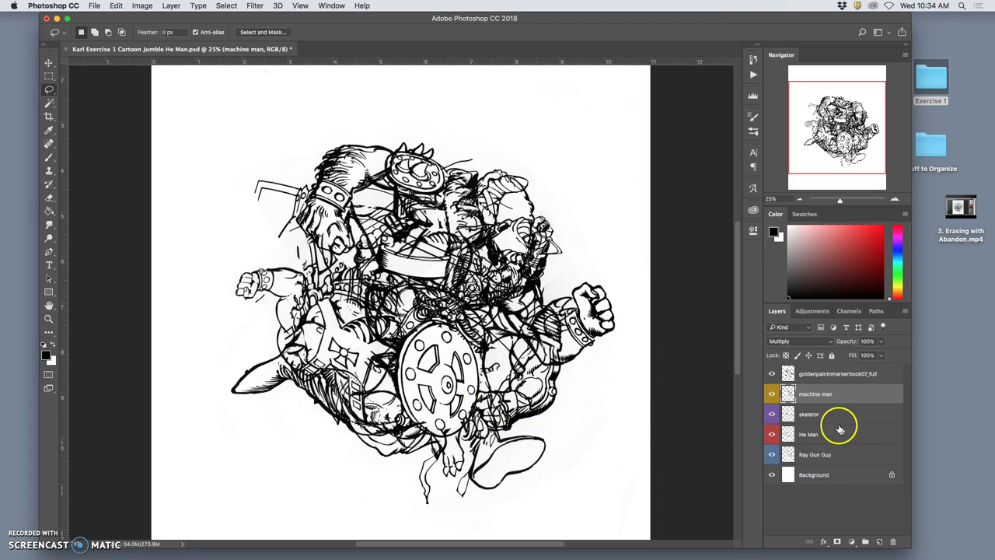
Try deleting the skeletor, He Man and Ray Gun Guy lines over the furry body below the chest harness, and undo the deletion
{"action": "left_click", "coordinate": [826, 420]}
{"action": "left_click", "coordinate": [834, 436]}
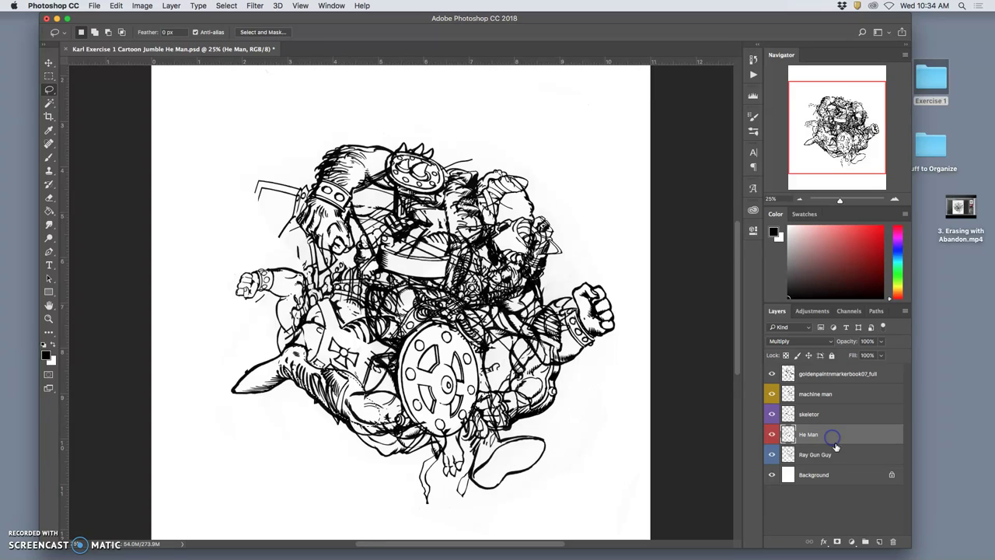
{"action": "left_click", "coordinate": [845, 457]}
{"action": "key", "text": "Delete"}
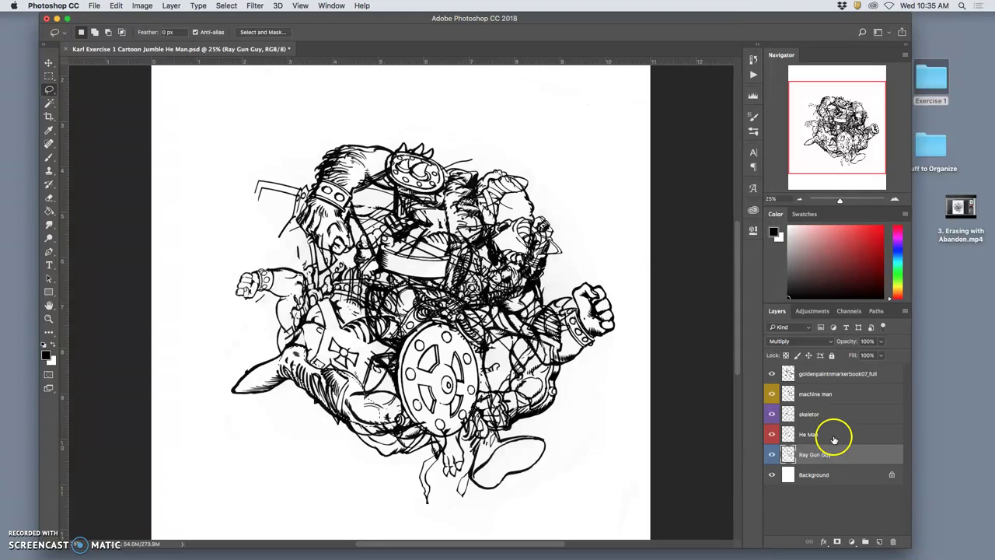
{"action": "key", "text": "super+z"}
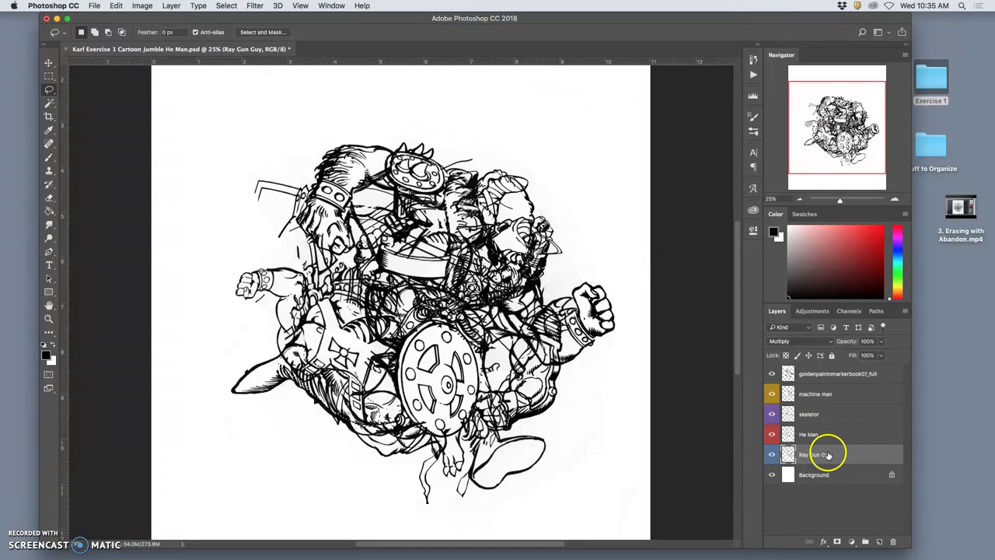
Lasso along He Man's lower harness straps and clear the overlapping lines from the goldenpaintnmarkerbook07_full and machine man layers
{"action": "left_click", "coordinate": [835, 438]}
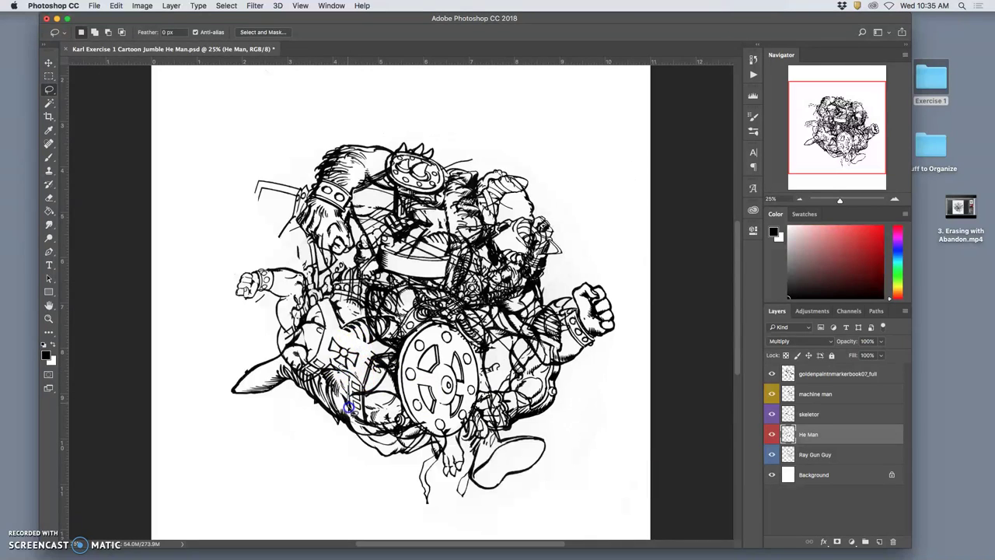
{"action": "left_click_drag", "start_coordinate": [365, 412], "coordinate": [357, 376]}
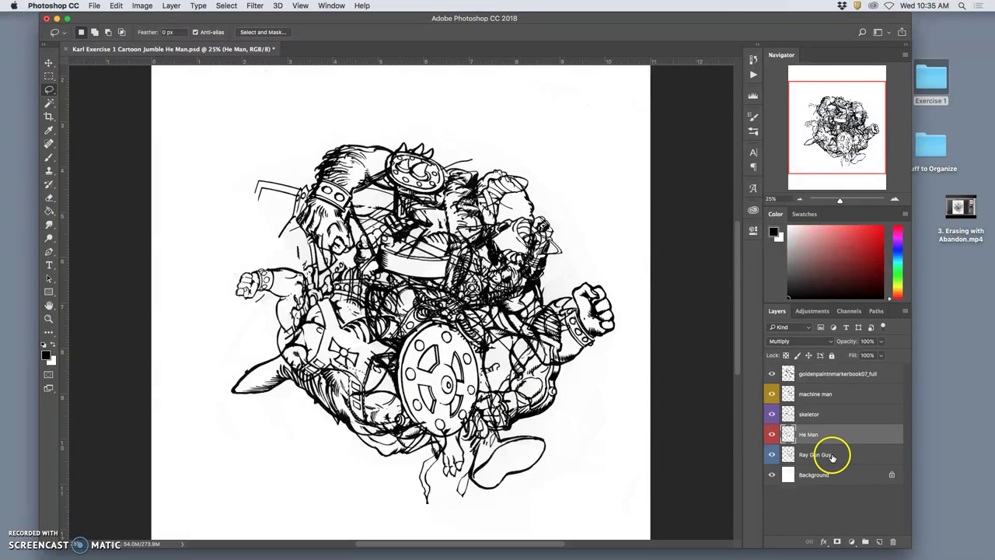
{"action": "left_click", "coordinate": [825, 375]}
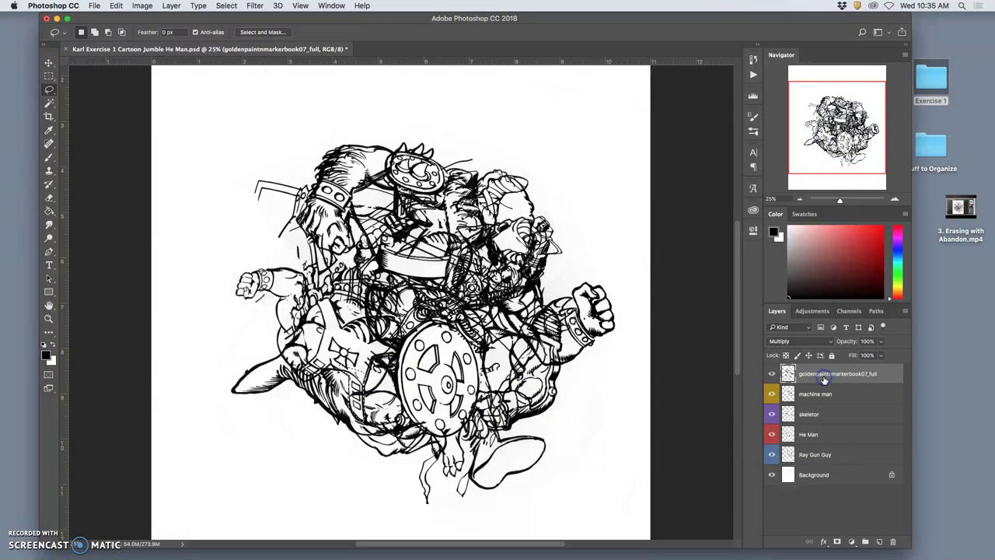
{"action": "left_click", "coordinate": [822, 394]}
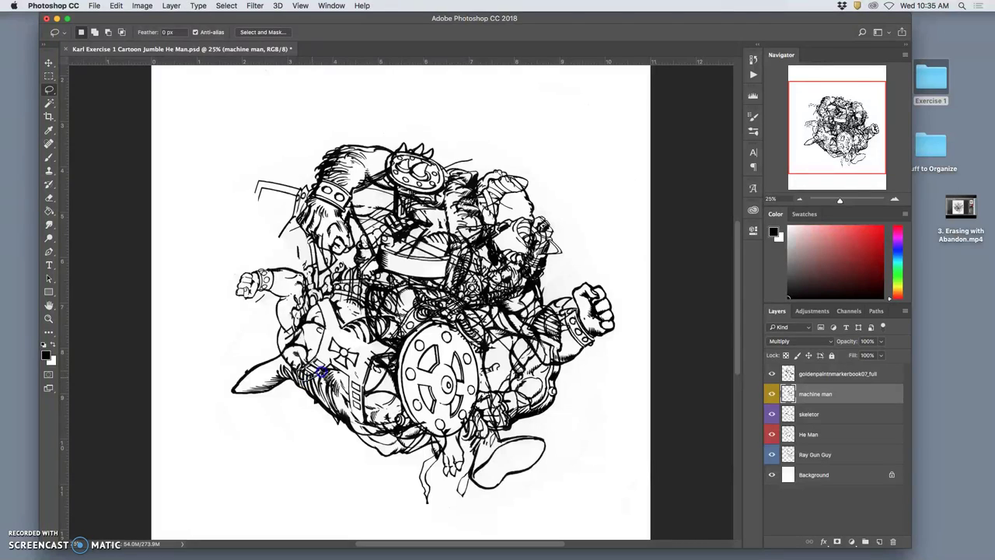
Rename the goldenpaintnmarkerbook07_full layer to beast man and give it an orange color label
{"action": "left_click", "coordinate": [830, 376]}
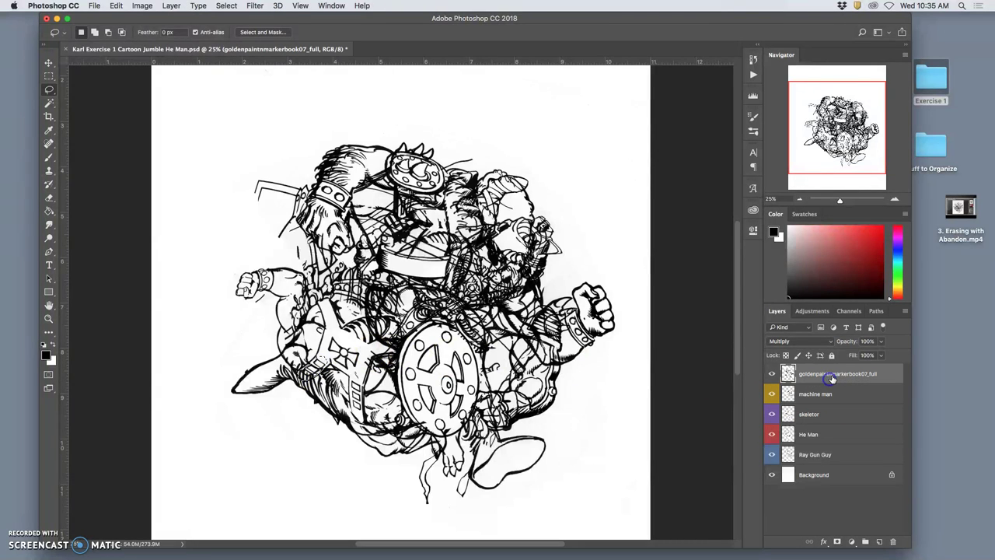
{"action": "type", "text": "De"}
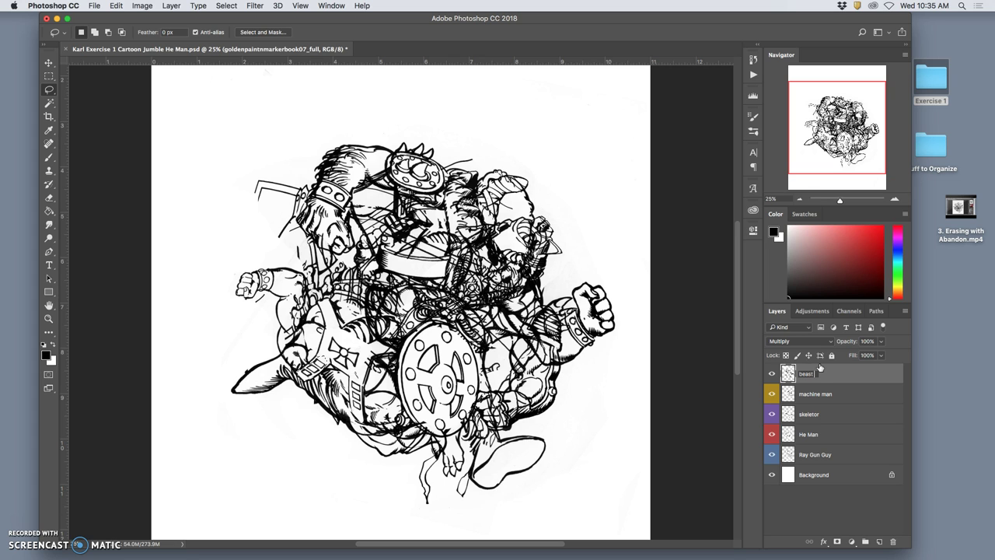
{"action": "left_click", "coordinate": [894, 366]}
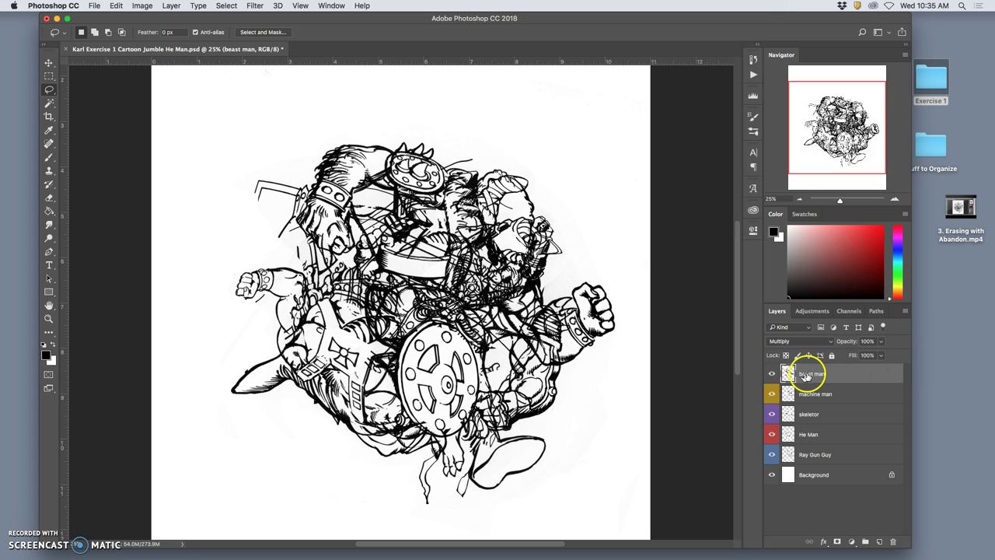
{"action": "right_click", "coordinate": [772, 373]}
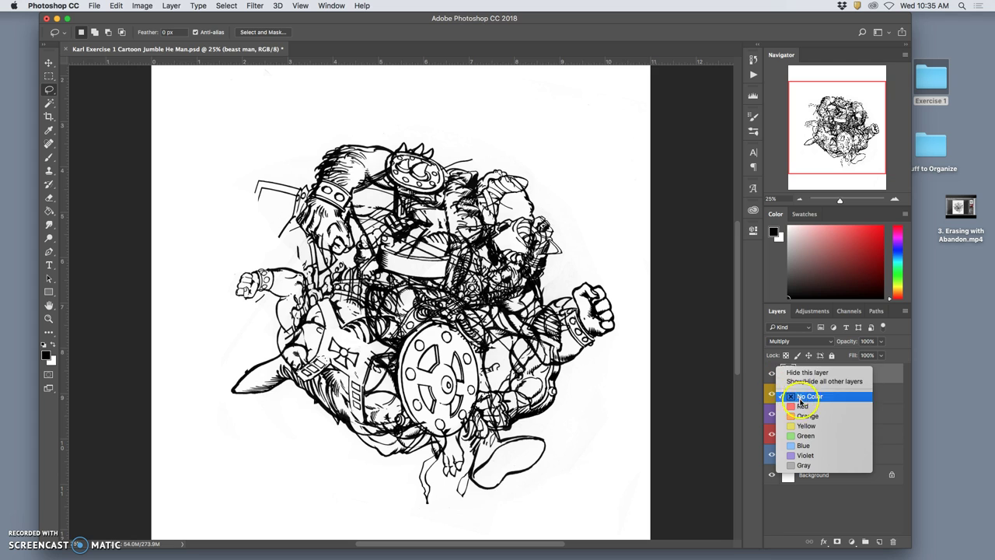
{"action": "left_click", "coordinate": [805, 416]}
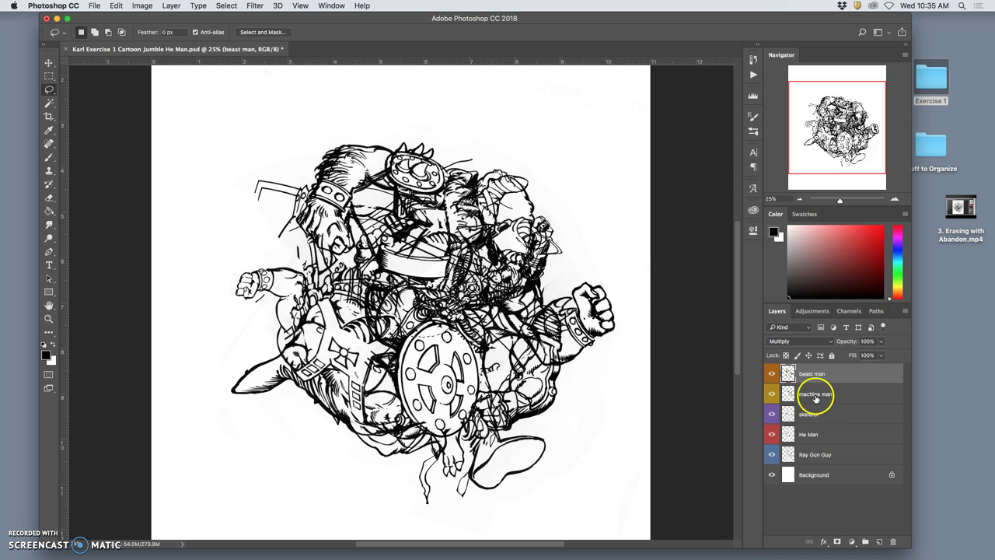
Delete the skeletor, He Man and Ray Gun Guy lines overlapping Beast Man between the waist strap and the large round shield
{"action": "left_click", "coordinate": [820, 415]}
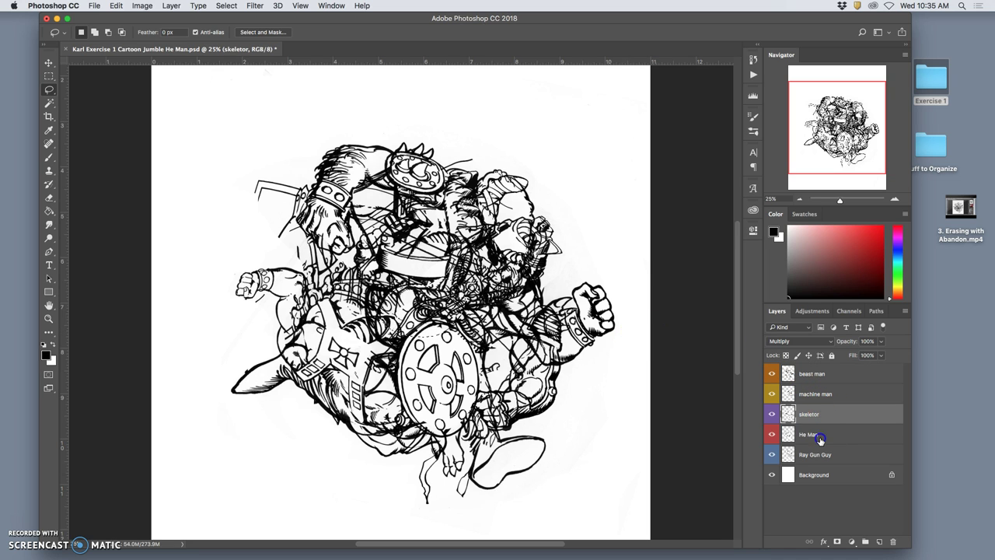
{"action": "left_click", "coordinate": [820, 438]}
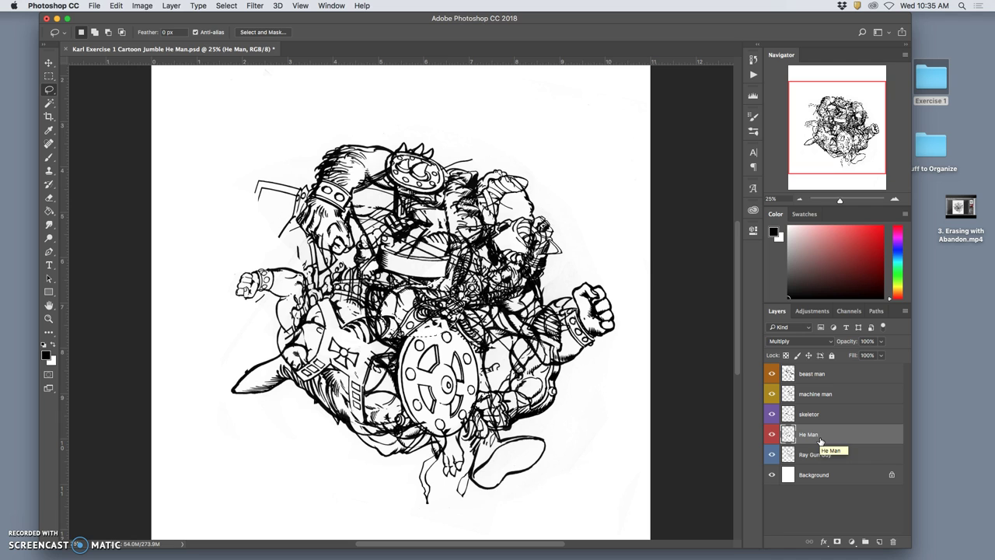
{"action": "left_click", "coordinate": [817, 445]}
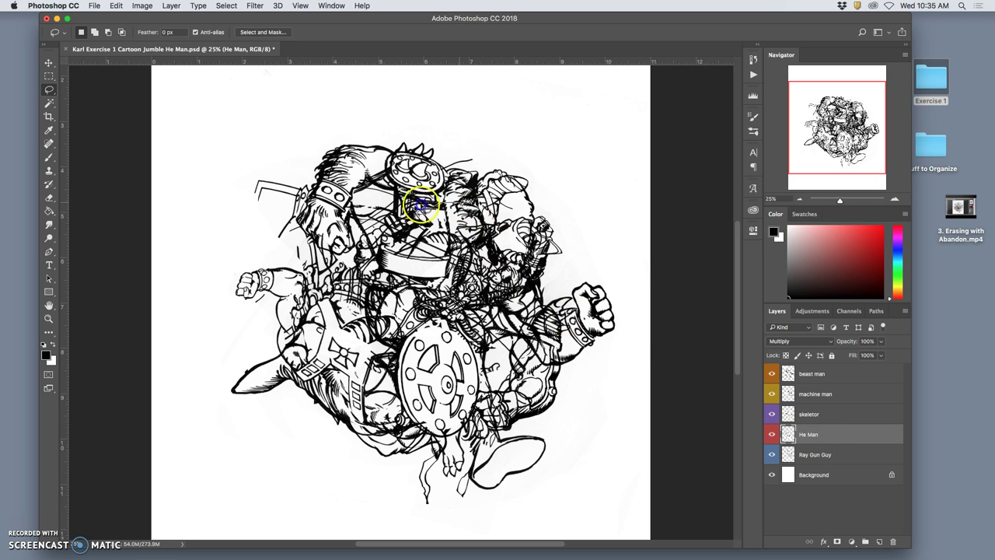
{"action": "left_click", "coordinate": [804, 455]}
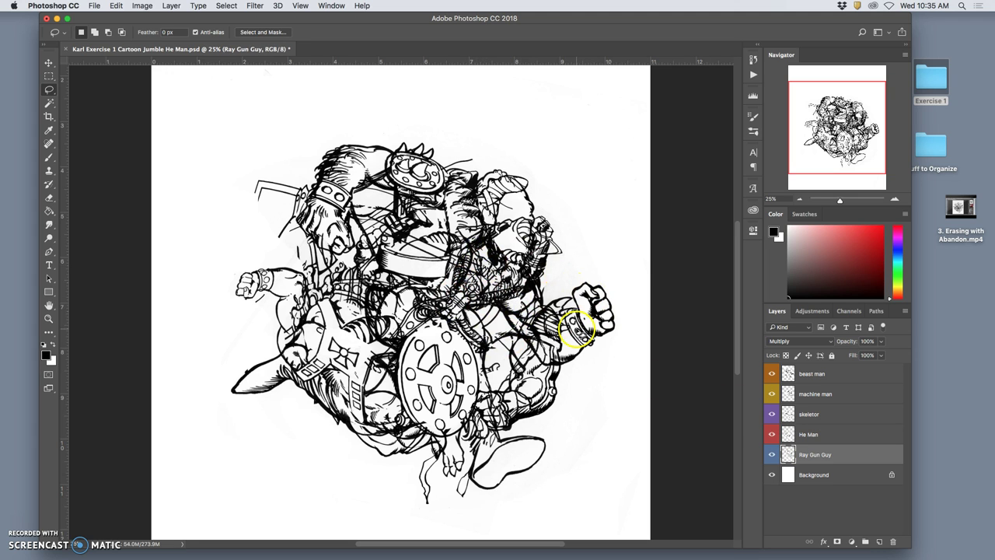
Delete the He Man, skeletor and machine man lines overlapping Beast Man's torso around the waist strap
{"action": "left_click", "coordinate": [838, 436]}
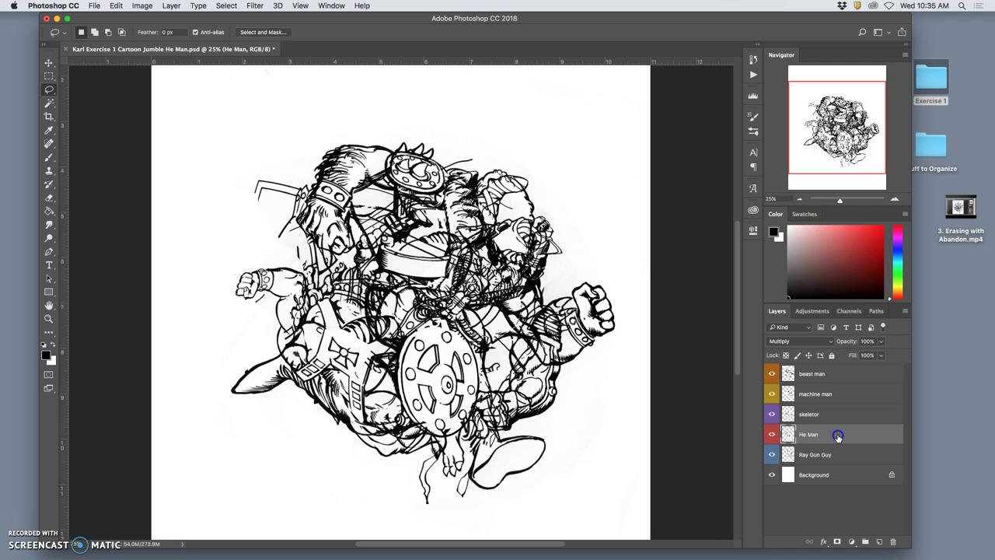
{"action": "left_click", "coordinate": [823, 415]}
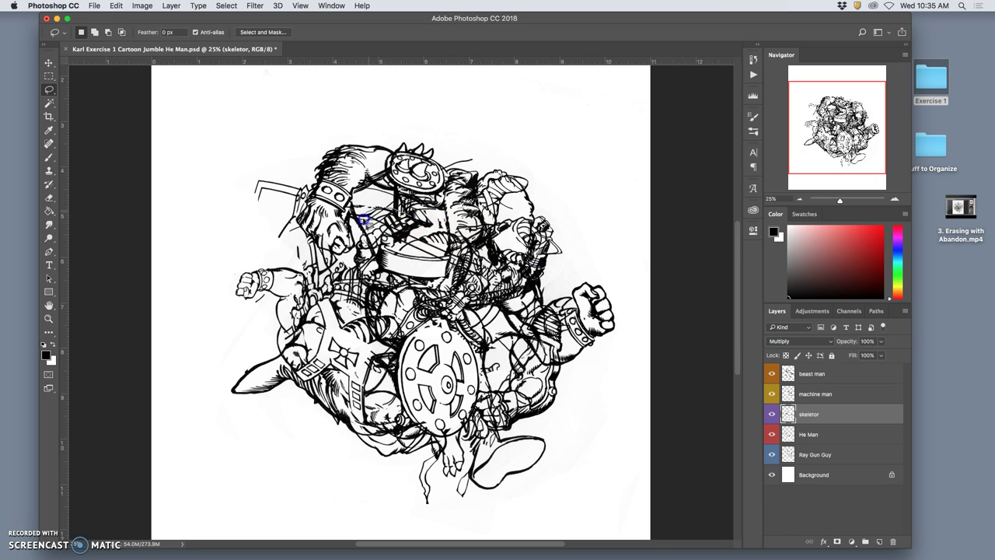
{"action": "left_click", "coordinate": [825, 395]}
{"action": "key", "text": "Delete"}
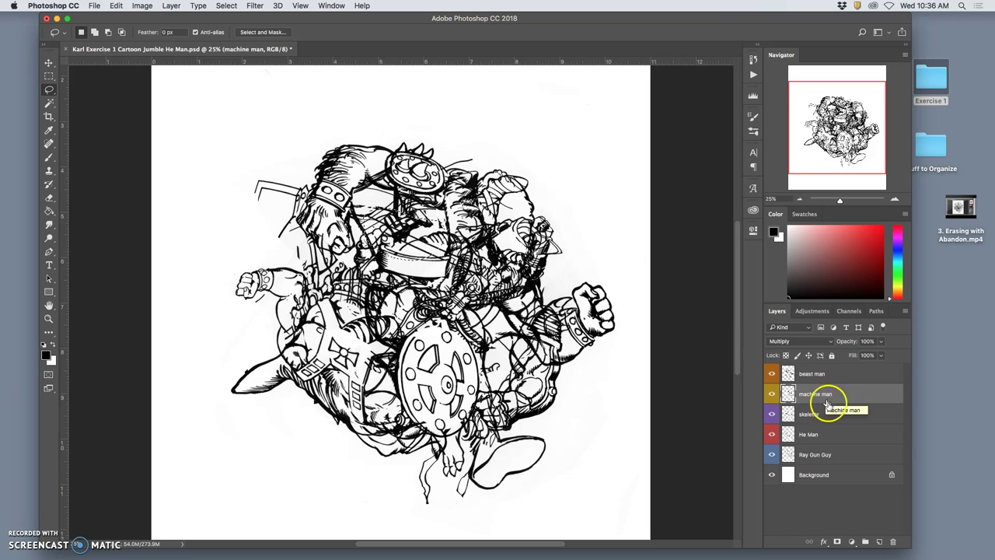
{"action": "left_click", "coordinate": [827, 415]}
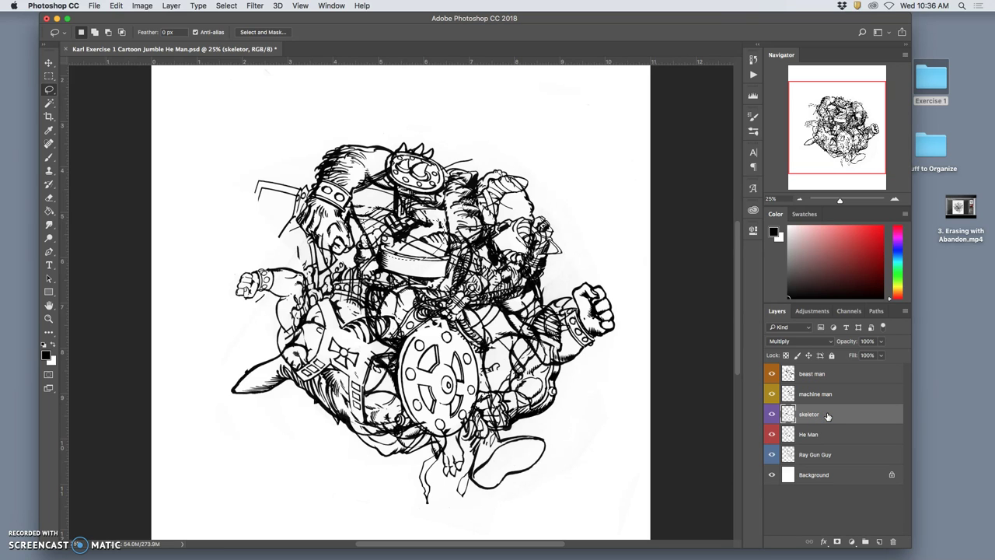
{"action": "key", "text": "BackSpace"}
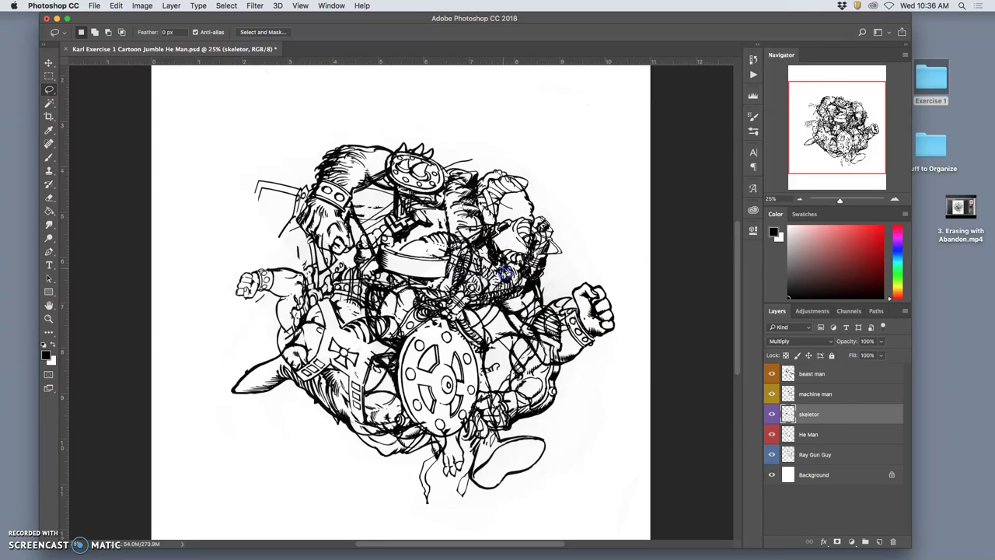
Try deleting the angular weapon tip beside Beast Man's studded wristband from the skeletor layer, undo the deletion and deselect
{"action": "mouse_move", "coordinate": [350, 196]}
{"action": "left_mouse_down"}
{"action": "mouse_move", "coordinate": [262, 174]}
{"action": "mouse_move", "coordinate": [326, 204]}
{"action": "left_mouse_up"}
{"action": "key", "text": "Delete"}
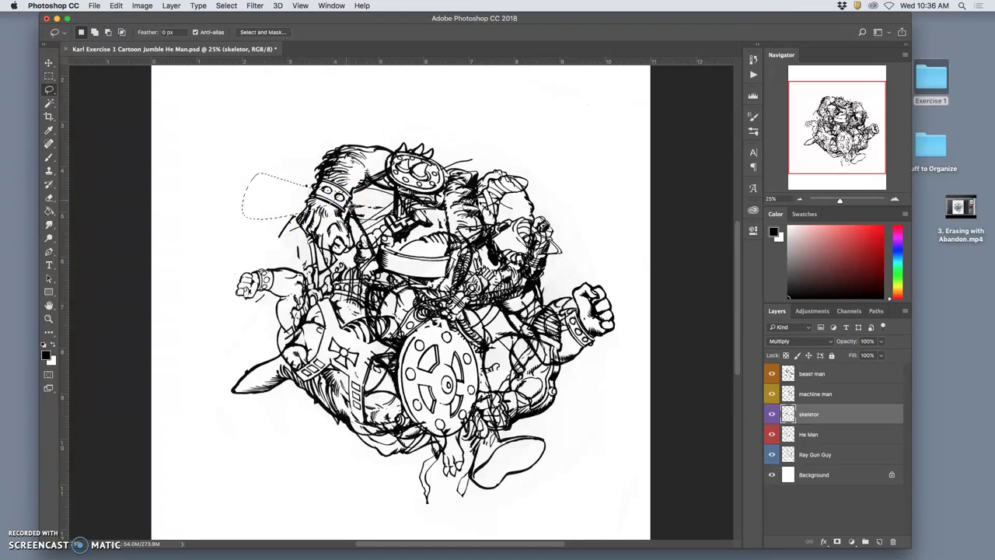
{"action": "key", "text": "super+z"}
{"action": "left_click", "coordinate": [295, 168]}
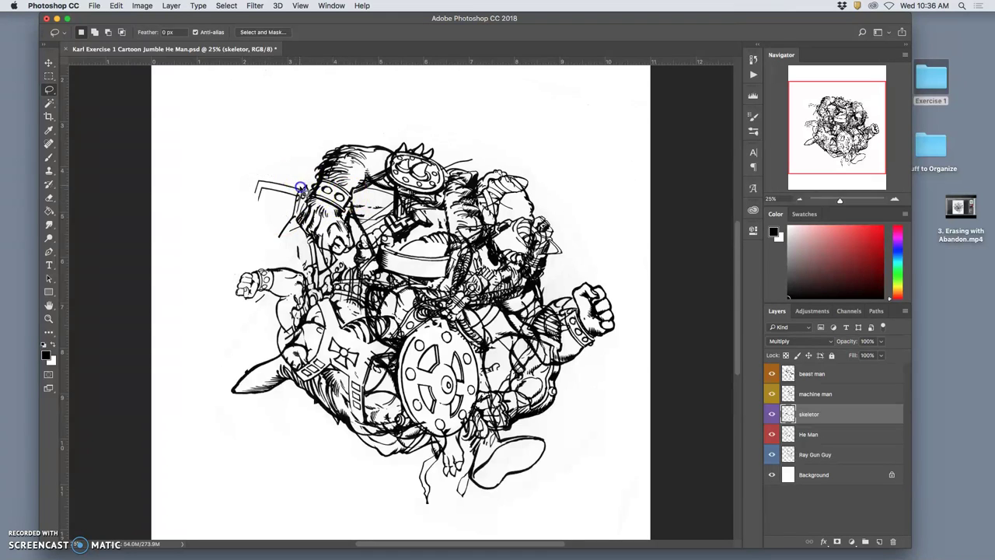
Delete the angular weapon tip beside Beast Man's studded wristband from the skeletor layer
{"action": "key", "text": "super+plus"}
{"action": "key", "text": "super+plus"}
{"action": "key", "text": "super+plus"}
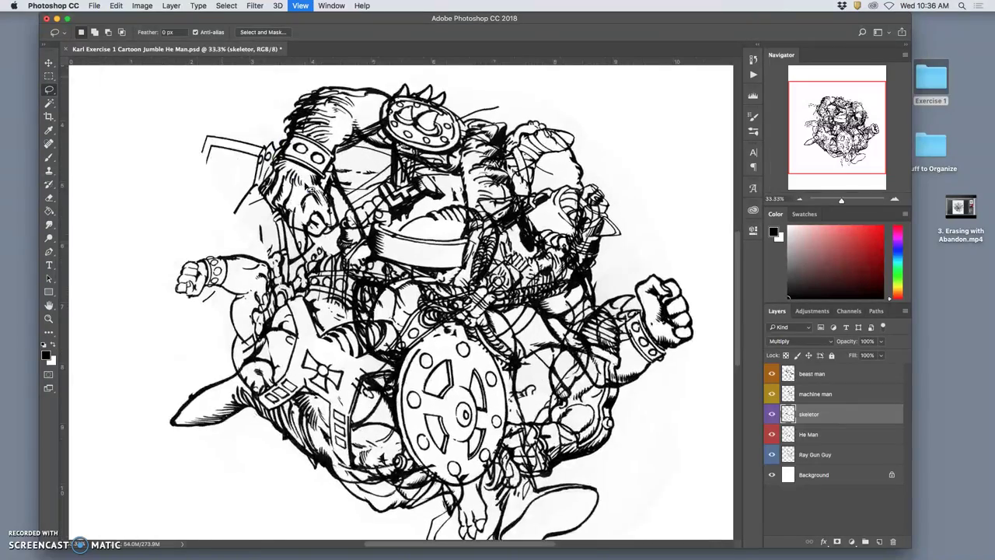
{"action": "scroll", "coordinate": [297, 193], "scroll_direction": "left", "scroll_amount": 6}
{"action": "scroll", "coordinate": [298, 194], "scroll_direction": "up", "scroll_amount": 1}
{"action": "scroll", "coordinate": [302, 194], "scroll_direction": "up", "scroll_amount": 3}
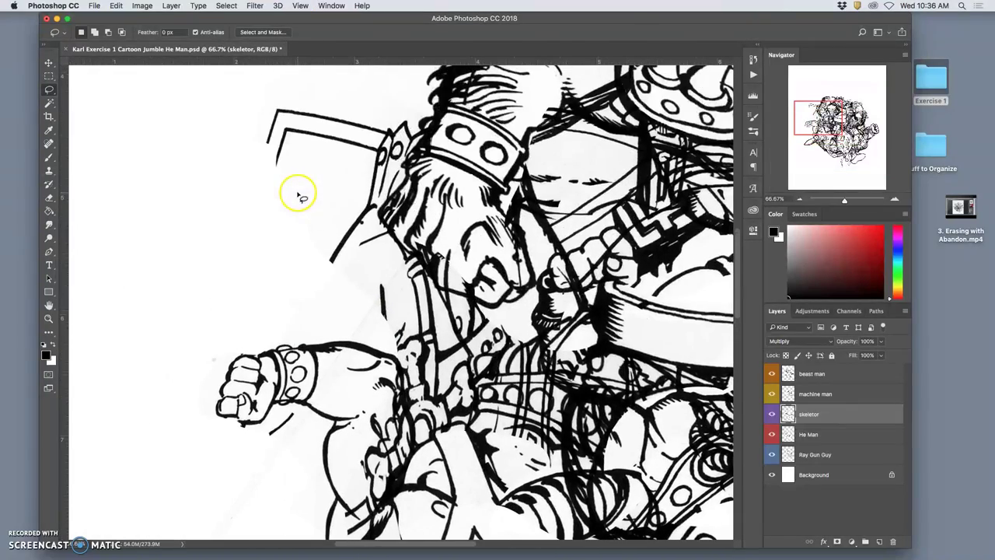
{"action": "mouse_move", "coordinate": [374, 158]}
{"action": "left_mouse_down"}
{"action": "mouse_move", "coordinate": [388, 127]}
{"action": "mouse_move", "coordinate": [365, 166]}
{"action": "mouse_move", "coordinate": [323, 189]}
{"action": "mouse_move", "coordinate": [230, 193]}
{"action": "mouse_move", "coordinate": [238, 92]}
{"action": "mouse_move", "coordinate": [342, 99]}
{"action": "left_mouse_up"}
{"action": "left_click", "coordinate": [388, 127]}
{"action": "left_click", "coordinate": [344, 194]}
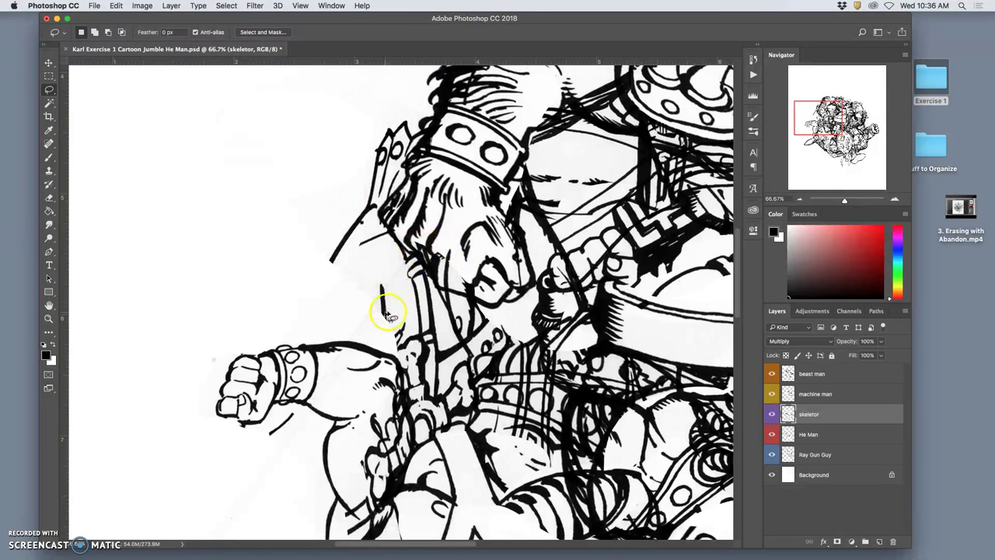
Try deleting the skeletor lines between Beast Man's hand and the studded belt below it
{"action": "scroll", "coordinate": [393, 307], "scroll_direction": "down", "scroll_amount": 1}
{"action": "scroll", "coordinate": [475, 342], "scroll_direction": "down", "scroll_amount": 1}
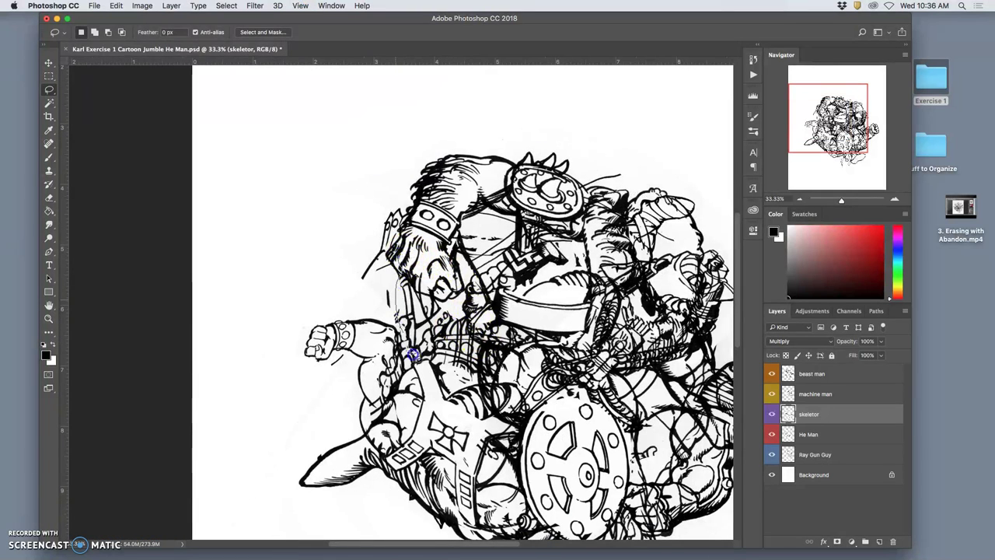
{"action": "mouse_move", "coordinate": [491, 383]}
{"action": "left_mouse_down"}
{"action": "mouse_move", "coordinate": [435, 272]}
{"action": "mouse_move", "coordinate": [398, 311]}
{"action": "mouse_move", "coordinate": [483, 326]}
{"action": "left_mouse_up"}
{"action": "key", "text": "BackSpace"}
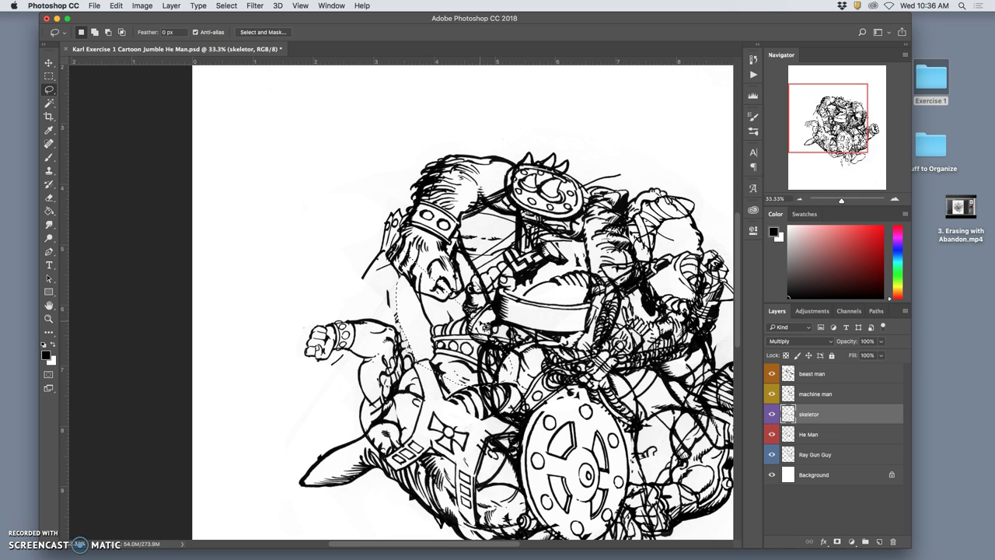
Delete the beast man, skeletor, He Man and Ray Gun Guy lines overlapping the knotted rope above the round shield
{"action": "key", "text": "z"}
{"action": "scroll", "coordinate": [489, 322], "scroll_direction": "right", "scroll_amount": 5}
{"action": "scroll", "coordinate": [485, 320], "scroll_direction": "down", "scroll_amount": 5}
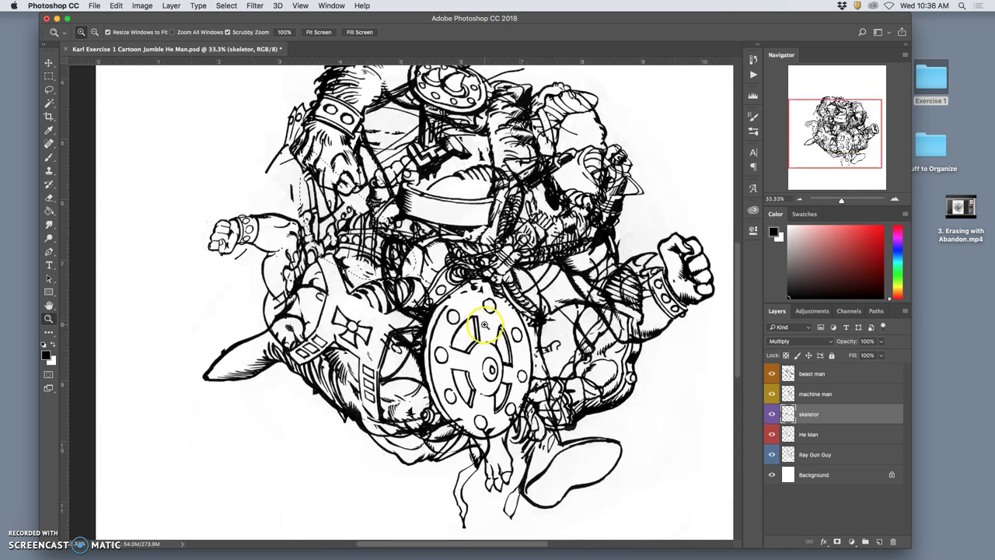
{"action": "left_click", "coordinate": [516, 255]}
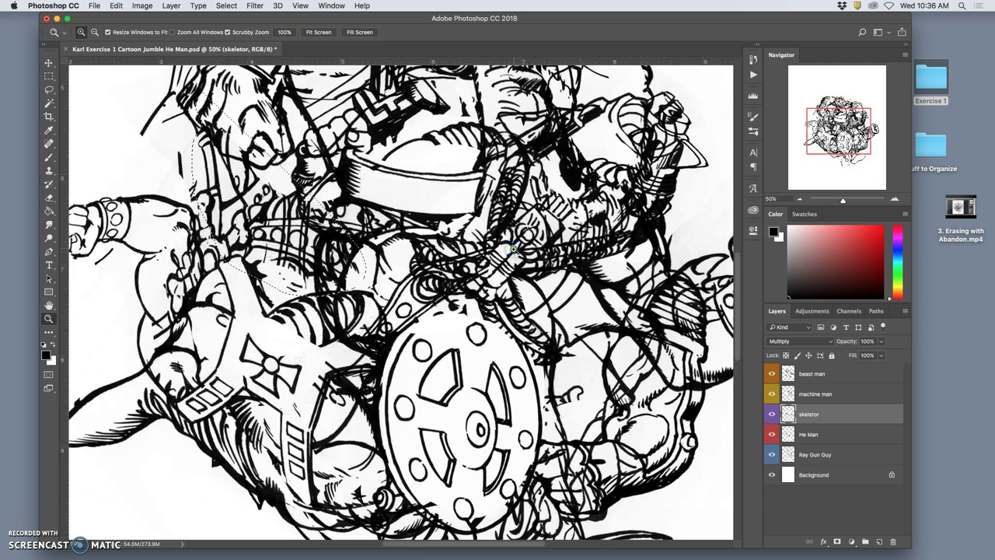
{"action": "left_click", "coordinate": [49, 88]}
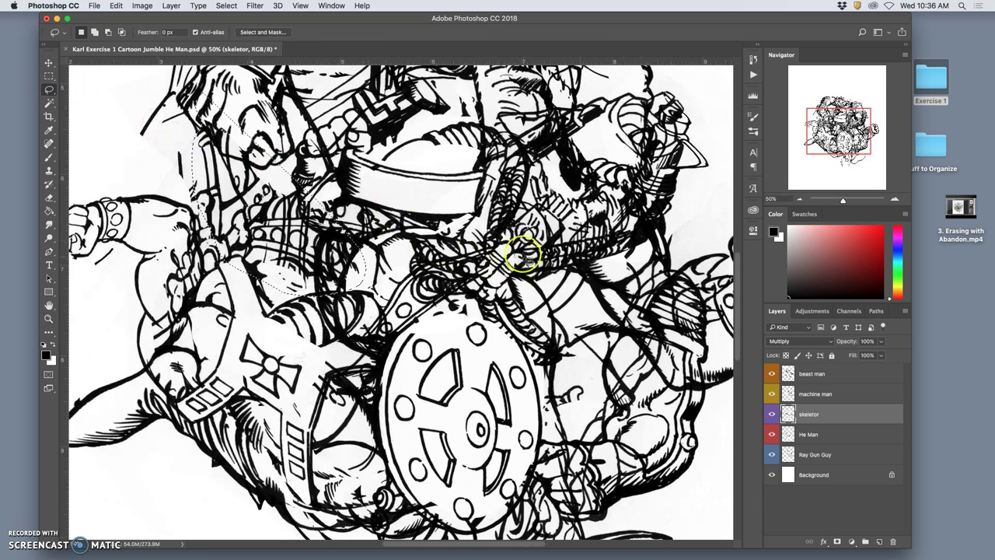
{"action": "left_click", "coordinate": [515, 174]}
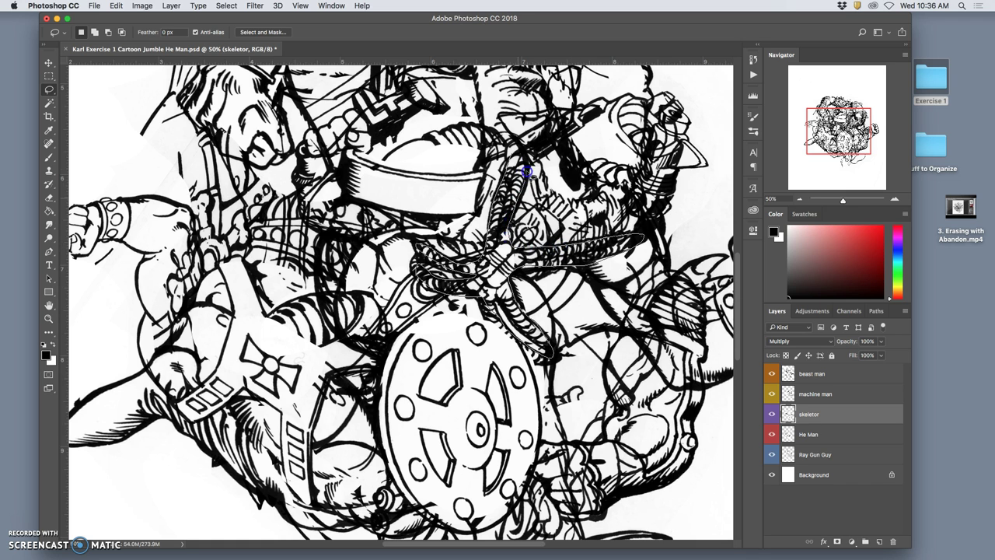
{"action": "left_click_drag", "start_coordinate": [517, 144], "coordinate": [555, 215]}
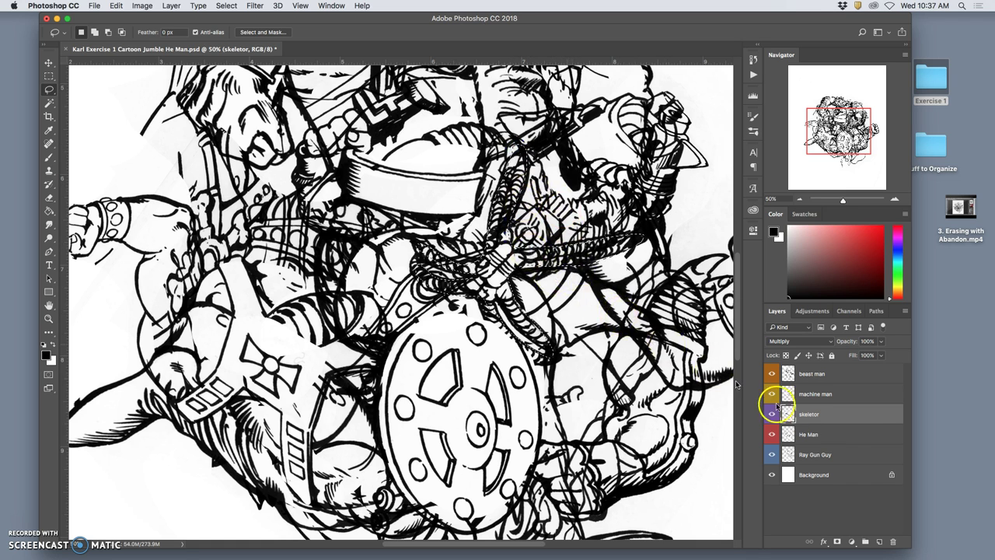
{"action": "left_click", "coordinate": [826, 377]}
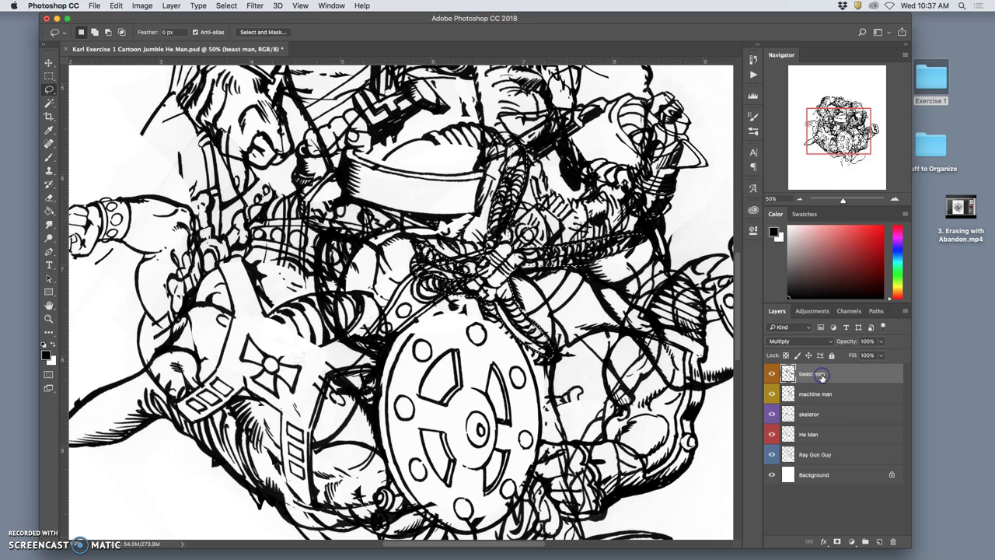
{"action": "left_click", "coordinate": [834, 420]}
{"action": "left_click", "coordinate": [826, 436]}
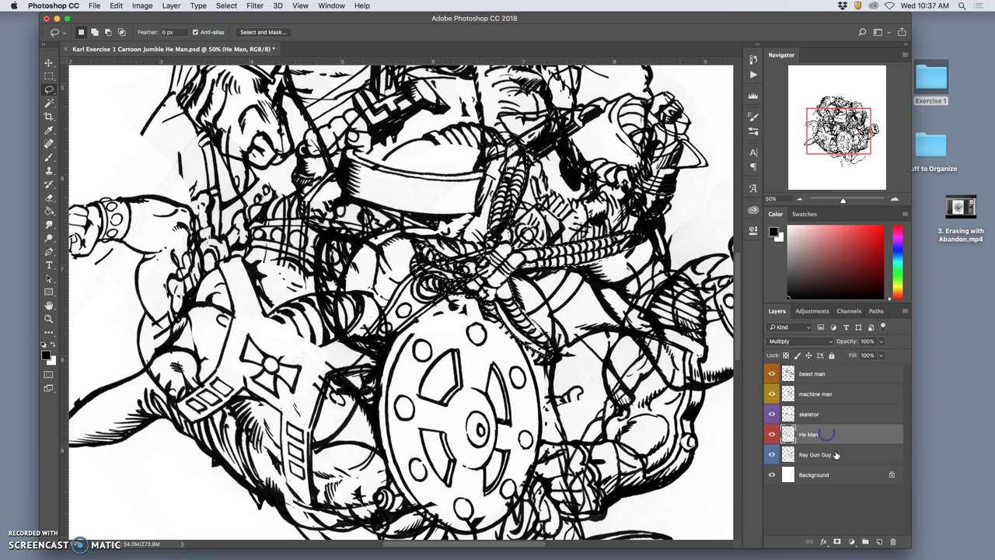
{"action": "left_click", "coordinate": [840, 455]}
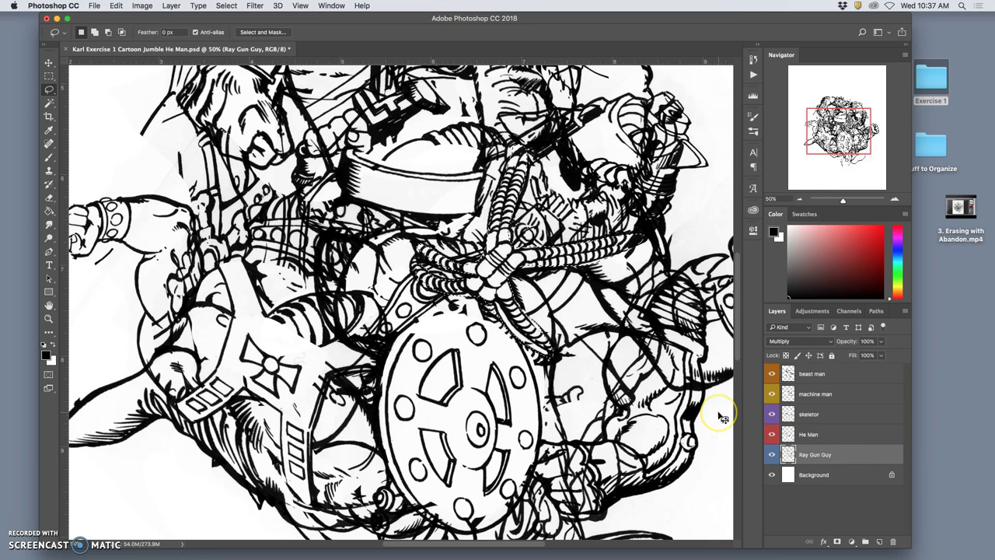
{"action": "key", "text": "super+minus"}
{"action": "key", "text": "super+minus"}
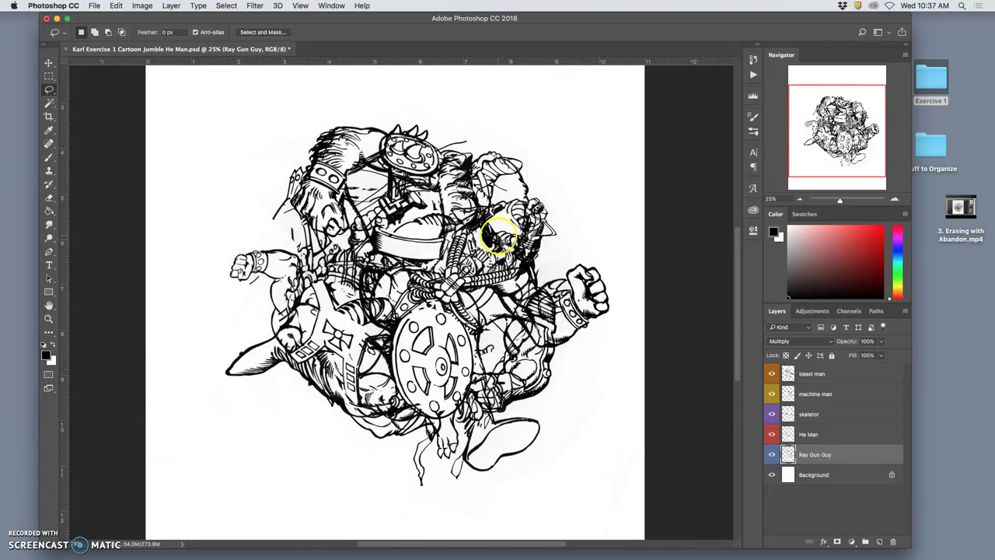
{"action": "left_click_drag", "start_coordinate": [472, 204], "coordinate": [475, 203]}
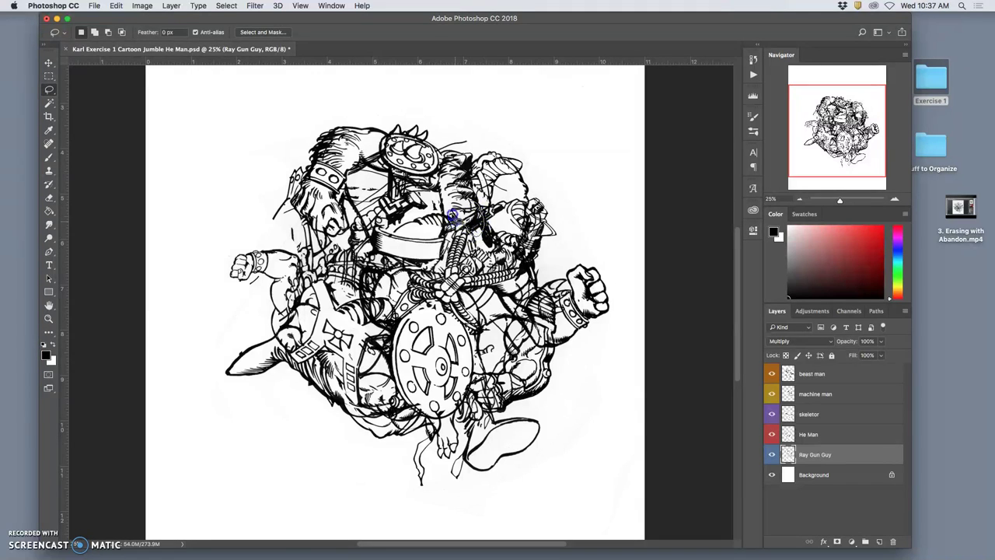
{"action": "mouse_move", "coordinate": [478, 221]}
{"action": "left_mouse_down"}
{"action": "mouse_move", "coordinate": [500, 222]}
{"action": "mouse_move", "coordinate": [529, 272]}
{"action": "mouse_move", "coordinate": [560, 233]}
{"action": "mouse_move", "coordinate": [513, 160]}
{"action": "left_mouse_up"}
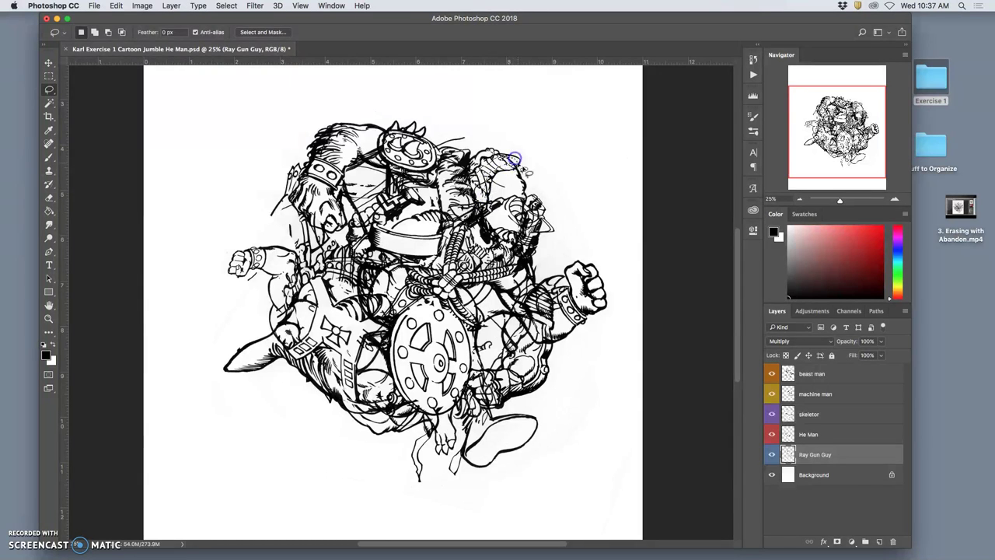
{"action": "double_click", "coordinate": [772, 436]}
Delete the Ray Gun Guy, He Man, skeletor and beast man lines overlapping the striped shape above the cross emblem
{"action": "left_click", "coordinate": [818, 412]}
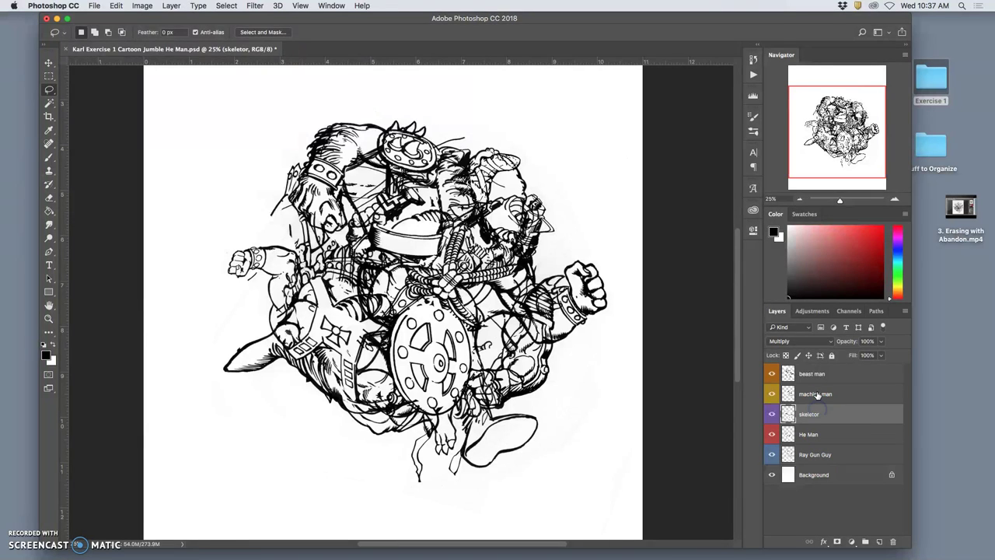
{"action": "left_click", "coordinate": [812, 374]}
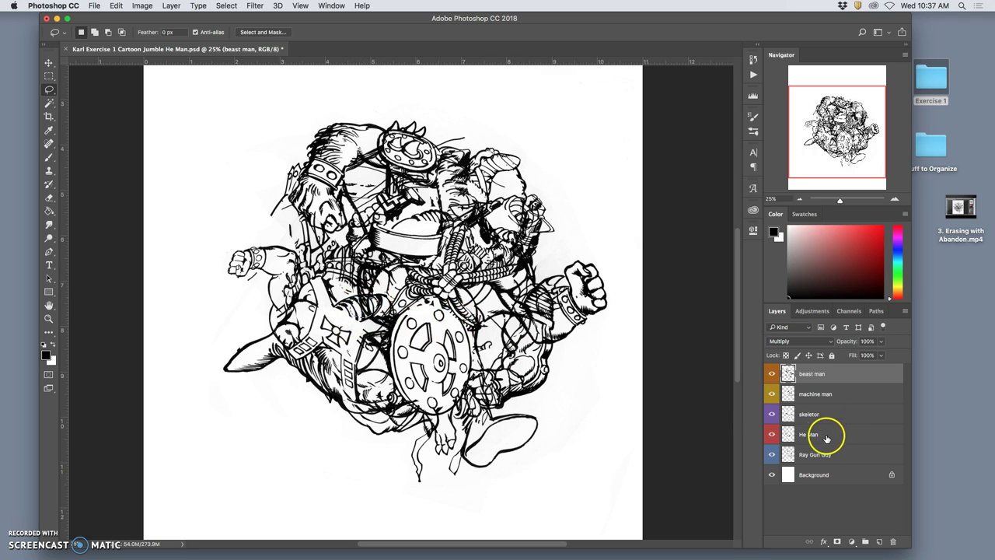
{"action": "left_click", "coordinate": [815, 455]}
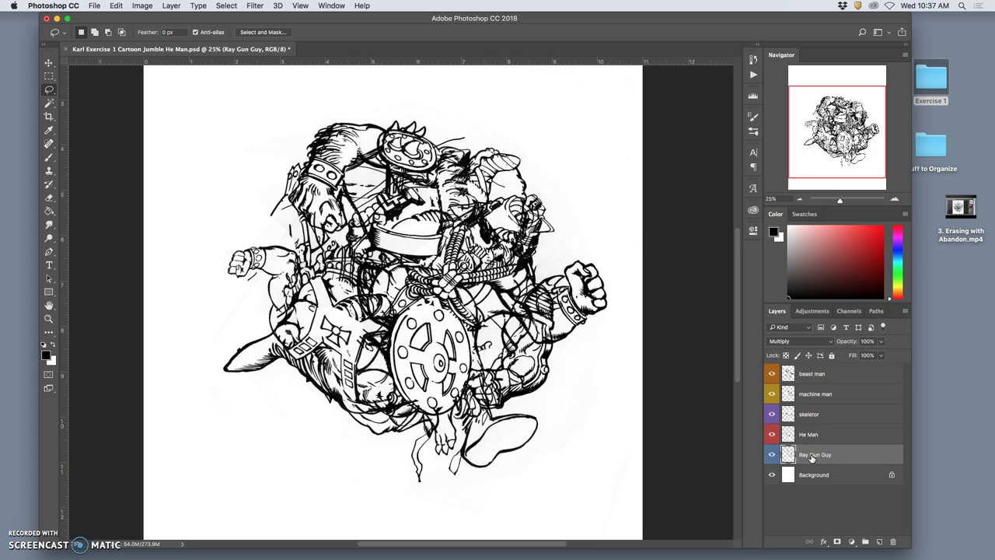
{"action": "left_click", "coordinate": [808, 436]}
{"action": "left_click", "coordinate": [810, 420]}
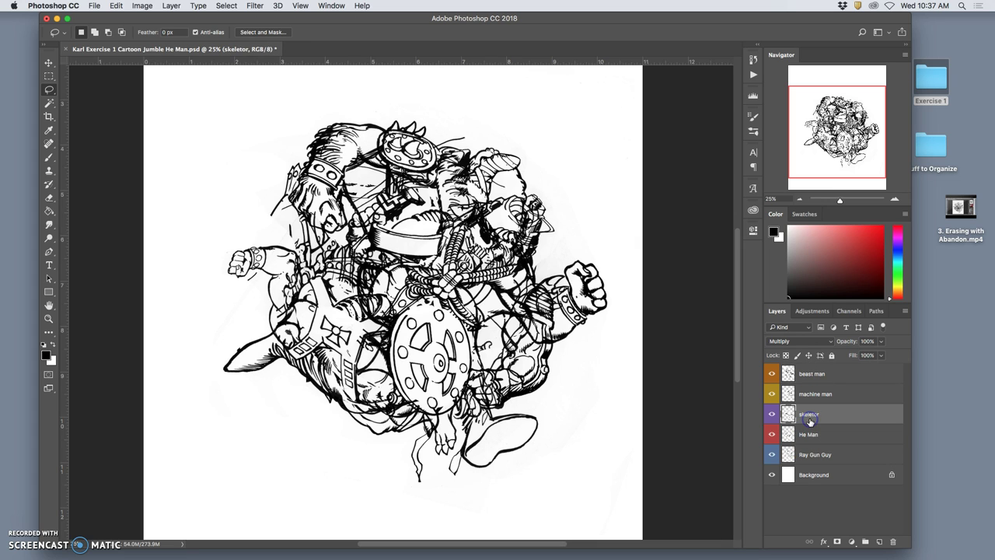
{"action": "left_click", "coordinate": [812, 376]}
{"action": "left_click", "coordinate": [811, 375]}
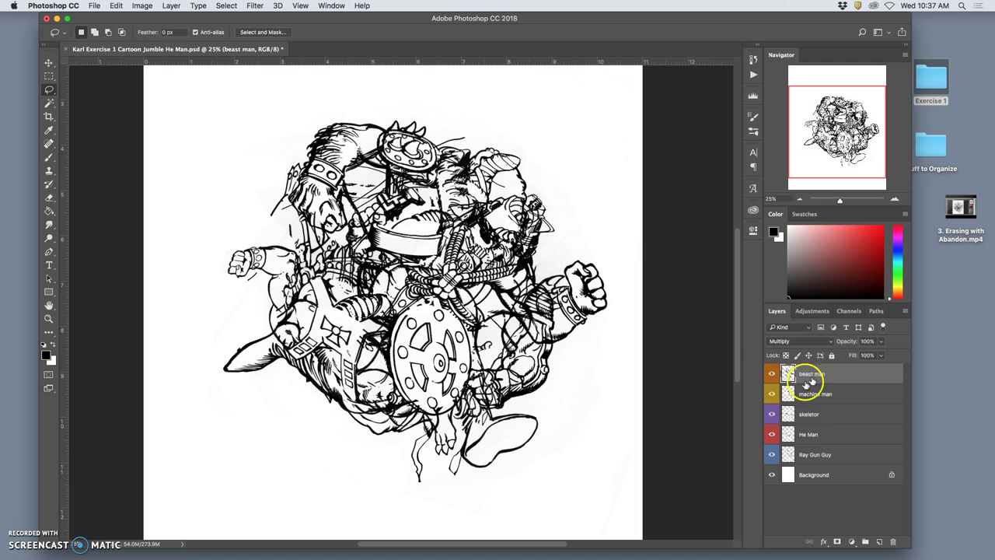
Outline the clenched fist and the area below it beside the waist strap, delete the overlapping skeletor, He Man and Ray Gun Guy lines, and deselect
{"action": "left_click_drag", "start_coordinate": [363, 234], "coordinate": [351, 245]}
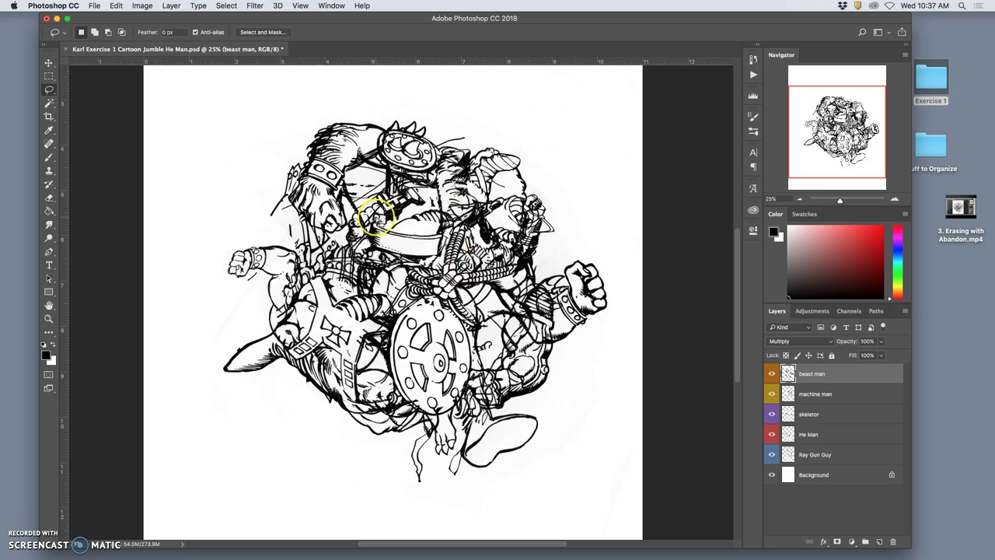
{"action": "key", "text": "super+plus"}
{"action": "key", "text": "super+plus"}
{"action": "key", "text": "super+plus"}
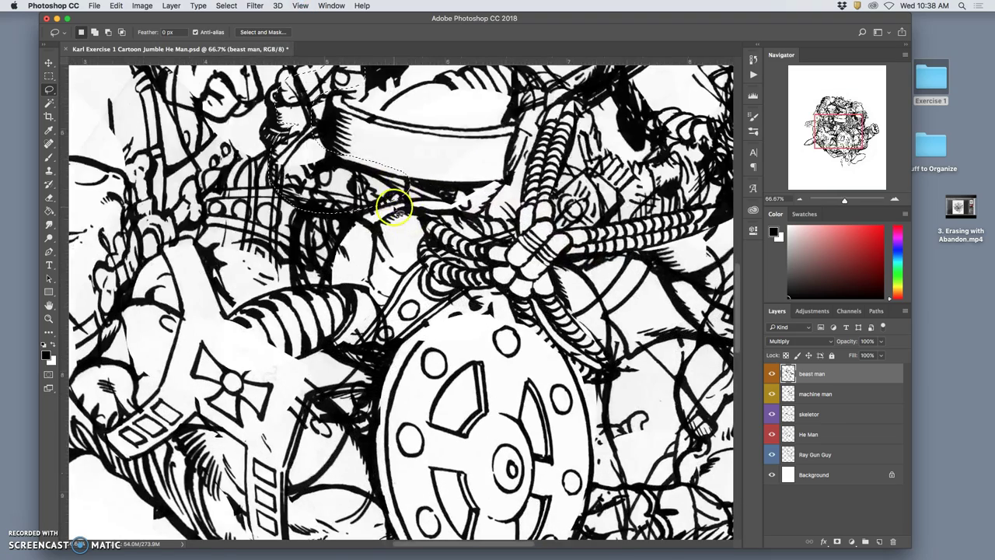
{"action": "scroll", "coordinate": [398, 206], "scroll_direction": "up", "scroll_amount": 3}
{"action": "scroll", "coordinate": [398, 206], "scroll_direction": "left", "scroll_amount": 1}
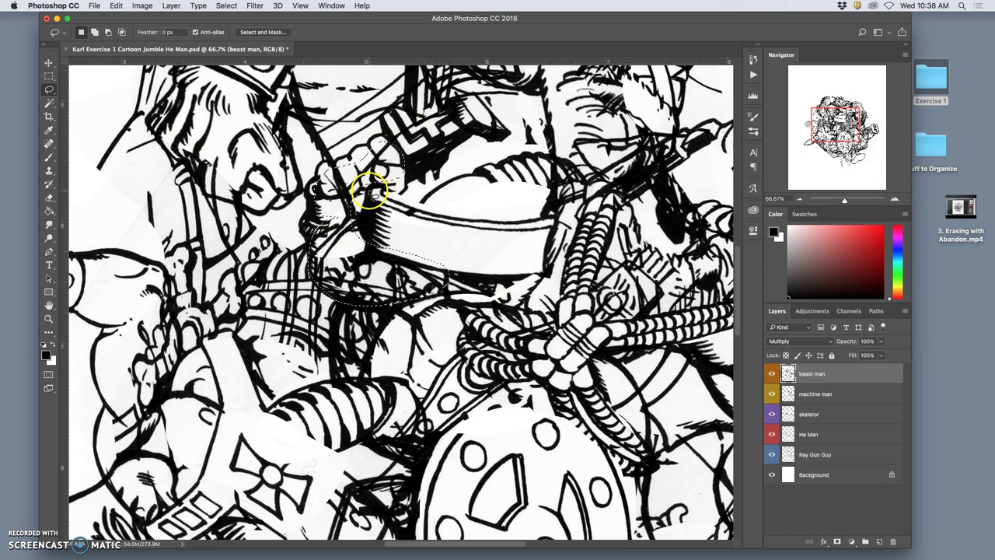
{"action": "key", "text": "shift"}
{"action": "left_click_drag", "start_coordinate": [370, 149], "coordinate": [375, 144]}
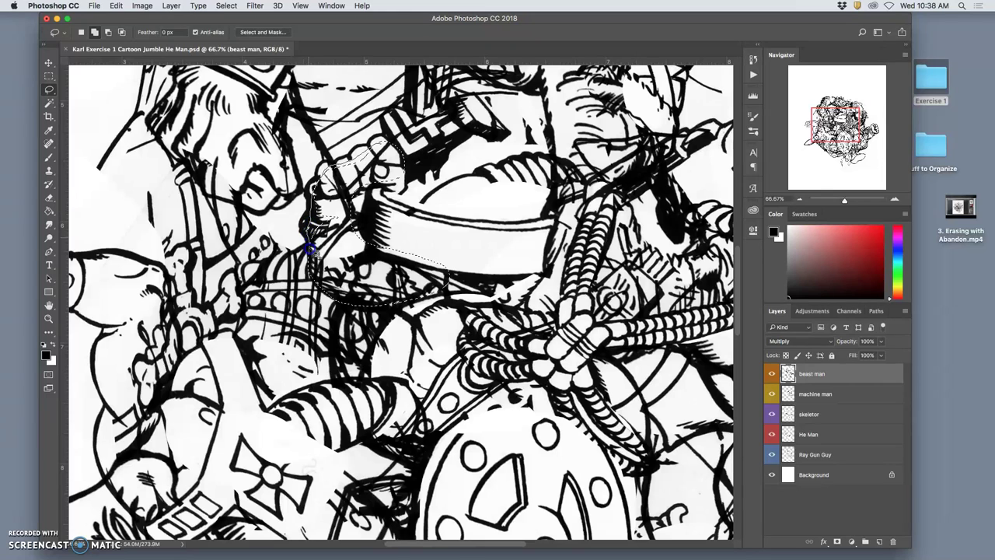
{"action": "left_click_drag", "start_coordinate": [348, 286], "coordinate": [350, 242]}
{"action": "mouse_move", "coordinate": [394, 191]}
{"action": "left_mouse_down"}
{"action": "mouse_move", "coordinate": [401, 160]}
{"action": "mouse_move", "coordinate": [380, 143]}
{"action": "left_mouse_up"}
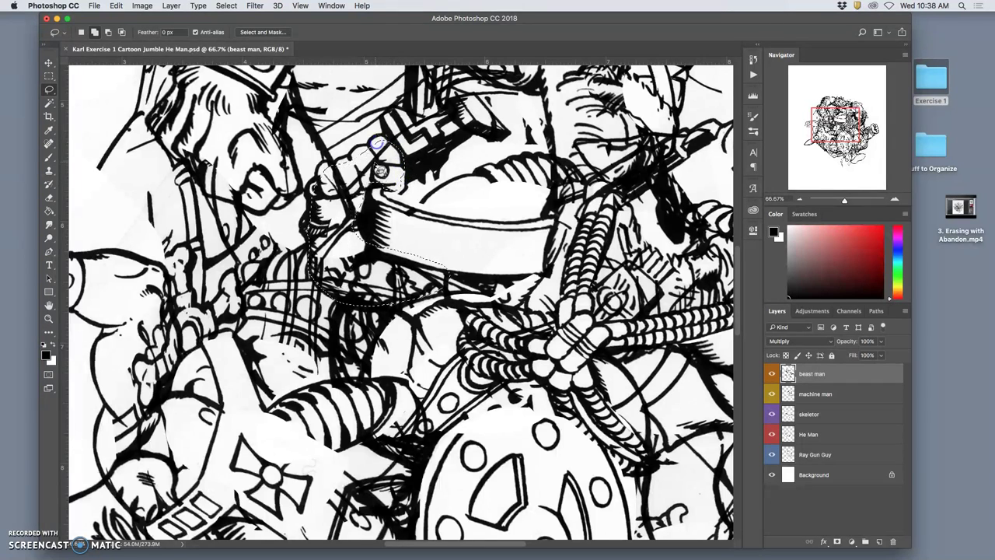
{"action": "mouse_move", "coordinate": [398, 227]}
{"action": "left_mouse_down"}
{"action": "mouse_move", "coordinate": [363, 205]}
{"action": "mouse_move", "coordinate": [357, 215]}
{"action": "left_mouse_up"}
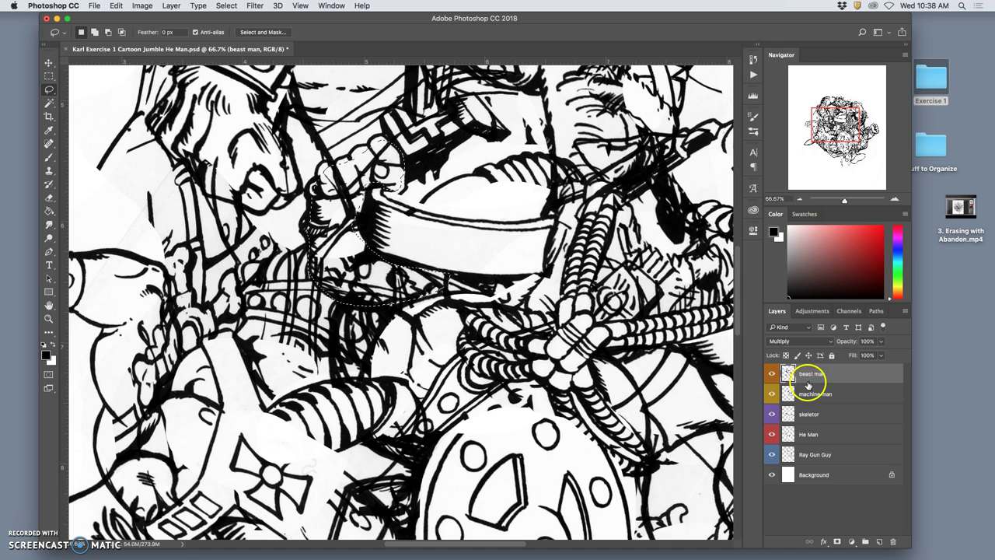
{"action": "left_click", "coordinate": [824, 394]}
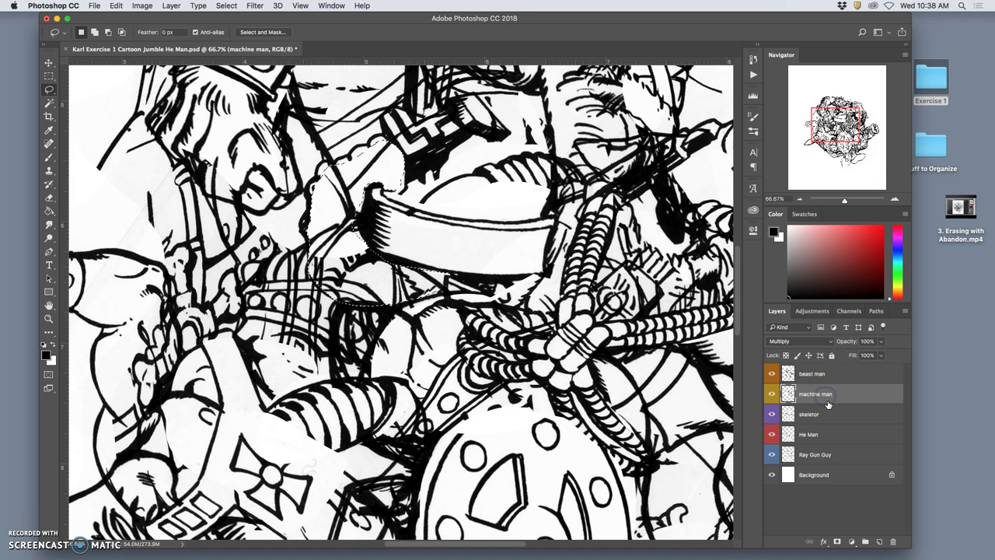
{"action": "left_click", "coordinate": [824, 413]}
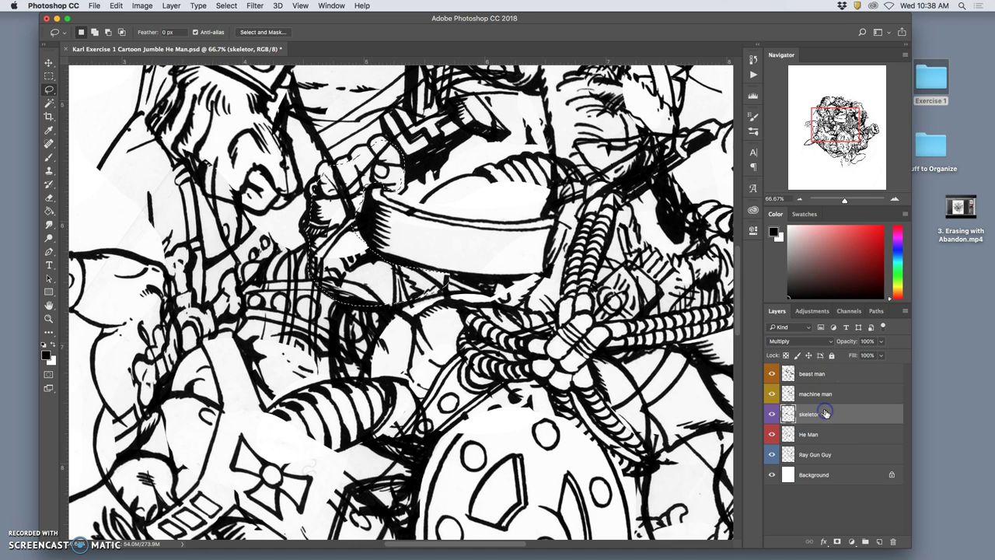
{"action": "left_click", "coordinate": [826, 437]}
{"action": "left_click", "coordinate": [835, 454]}
{"action": "left_click", "coordinate": [832, 433]}
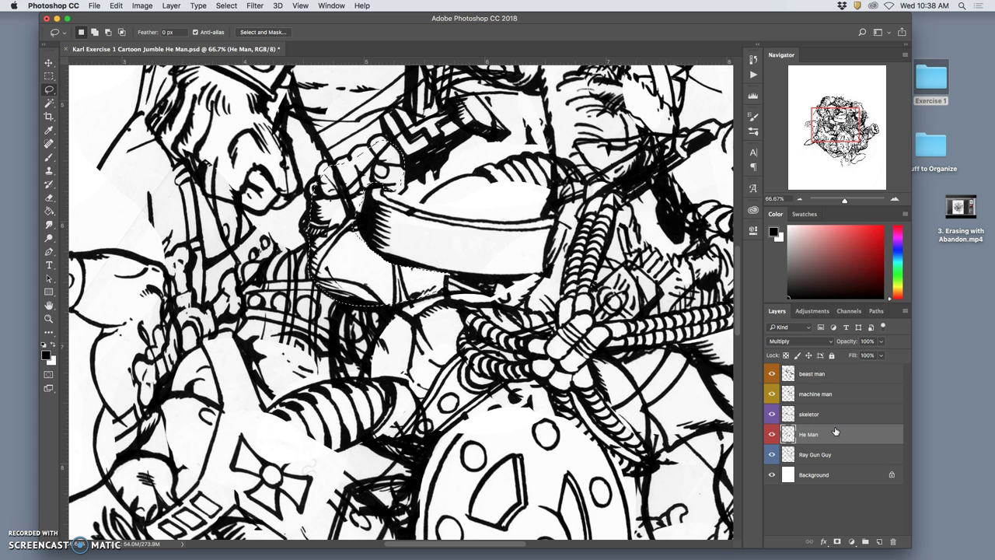
{"action": "left_click", "coordinate": [838, 457]}
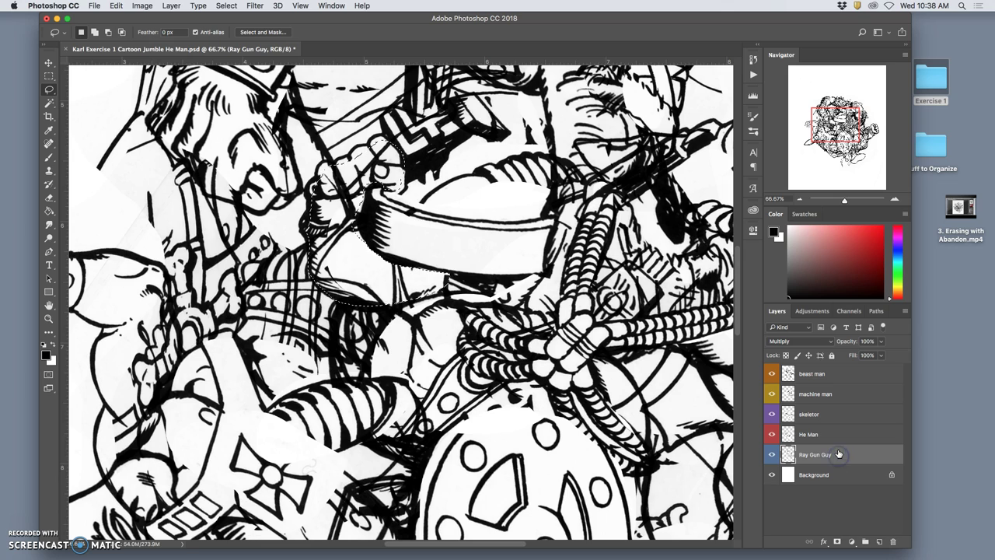
{"action": "key", "text": "super+d"}
Locate the stray marks beside Beast Man's wristband by toggling the Ray Gun Guy, He Man and skeletor layers, and delete them from skeletor
{"action": "key", "text": "super+minus"}
{"action": "key", "text": "super+minus"}
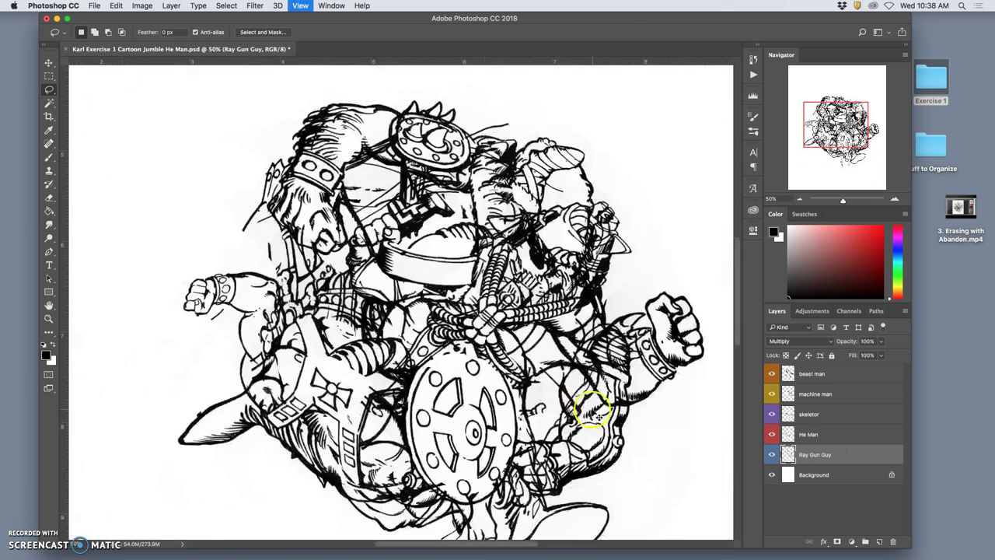
{"action": "key", "text": "super+minus"}
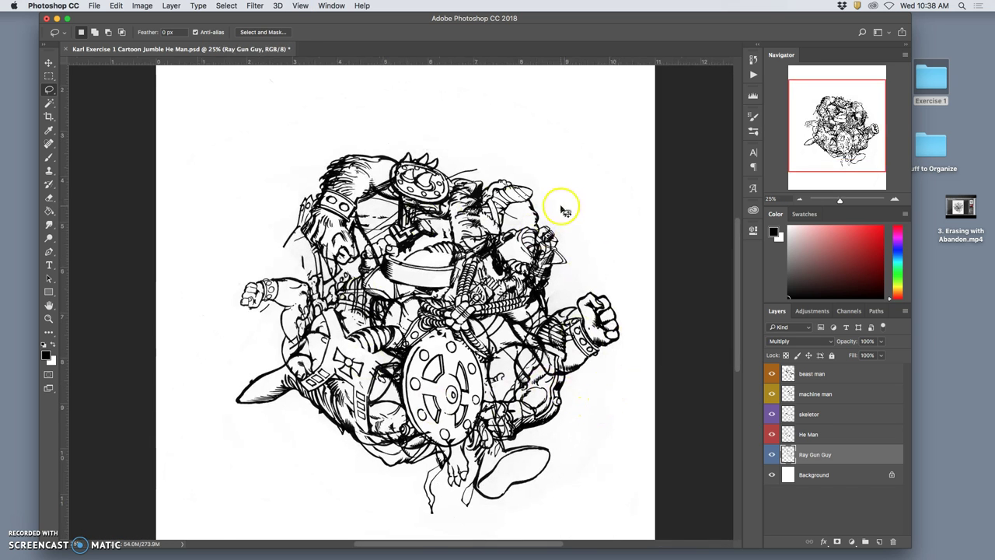
{"action": "key", "text": "super+minus"}
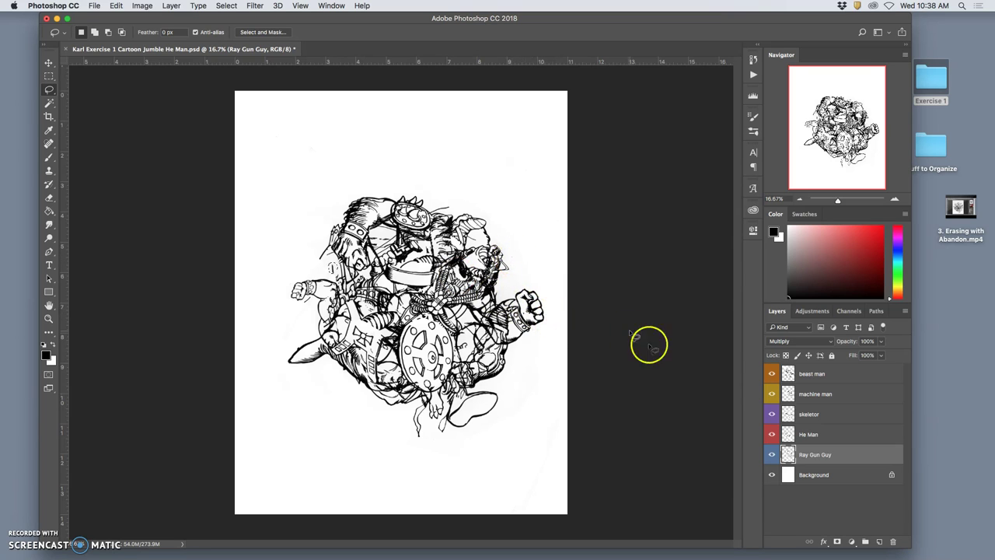
{"action": "left_click", "coordinate": [772, 454]}
{"action": "left_click", "coordinate": [772, 454]}
{"action": "left_click", "coordinate": [771, 434]}
{"action": "left_click", "coordinate": [771, 435]}
{"action": "left_click", "coordinate": [771, 414]}
{"action": "left_click", "coordinate": [771, 414]}
{"action": "left_click", "coordinate": [808, 414]}
{"action": "mouse_move", "coordinate": [521, 405]}
{"action": "left_mouse_down"}
{"action": "mouse_move", "coordinate": [484, 412]}
{"action": "mouse_move", "coordinate": [407, 327]}
{"action": "mouse_move", "coordinate": [402, 296]}
{"action": "mouse_move", "coordinate": [327, 245]}
{"action": "left_mouse_up"}
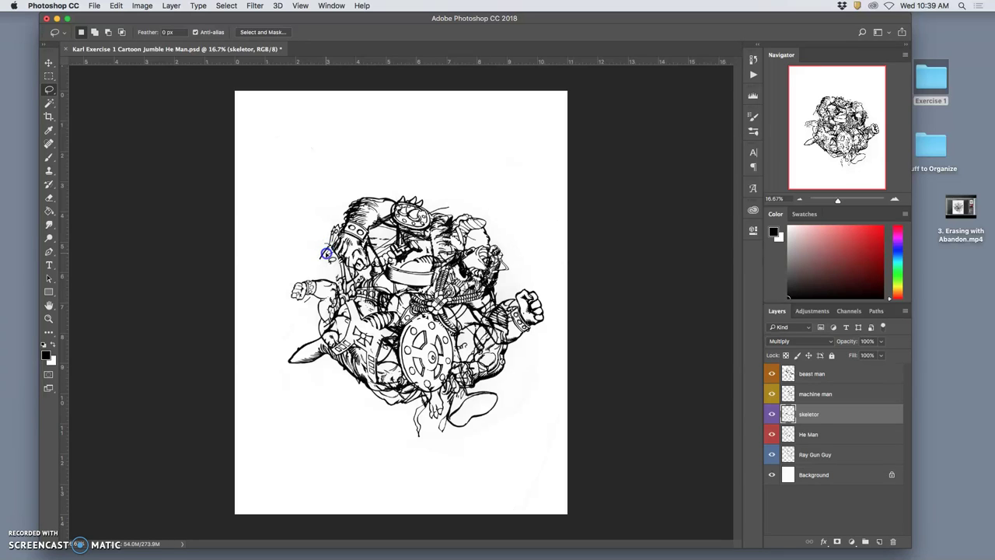
{"action": "left_click_drag", "start_coordinate": [311, 257], "coordinate": [333, 260]}
{"action": "left_click", "coordinate": [555, 386]}
Merge a copy of all visible layers into a new layer above beast man, and hide all the original layers including Background
{"action": "left_click", "coordinate": [826, 373]}
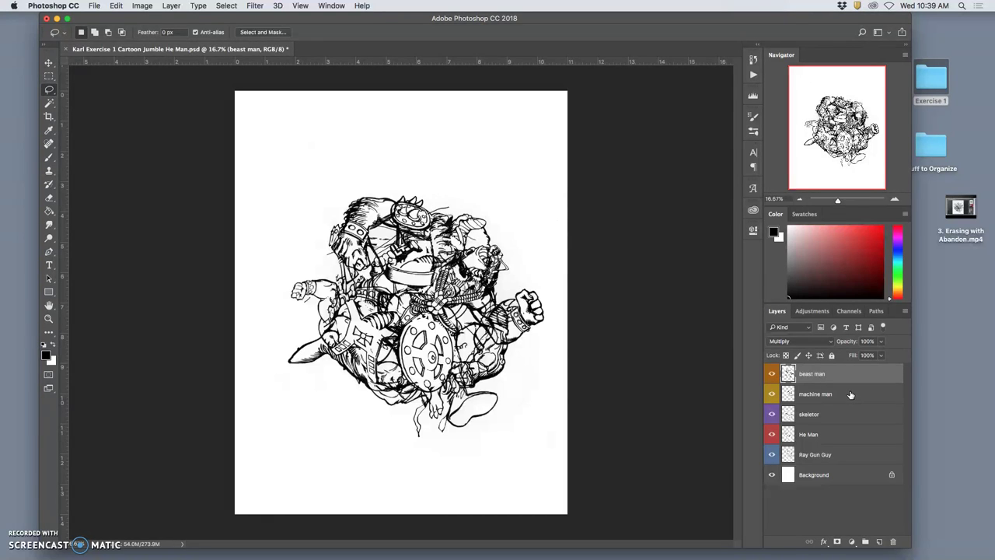
{"action": "left_click", "coordinate": [848, 403]}
{"action": "left_click", "coordinate": [171, 6]}
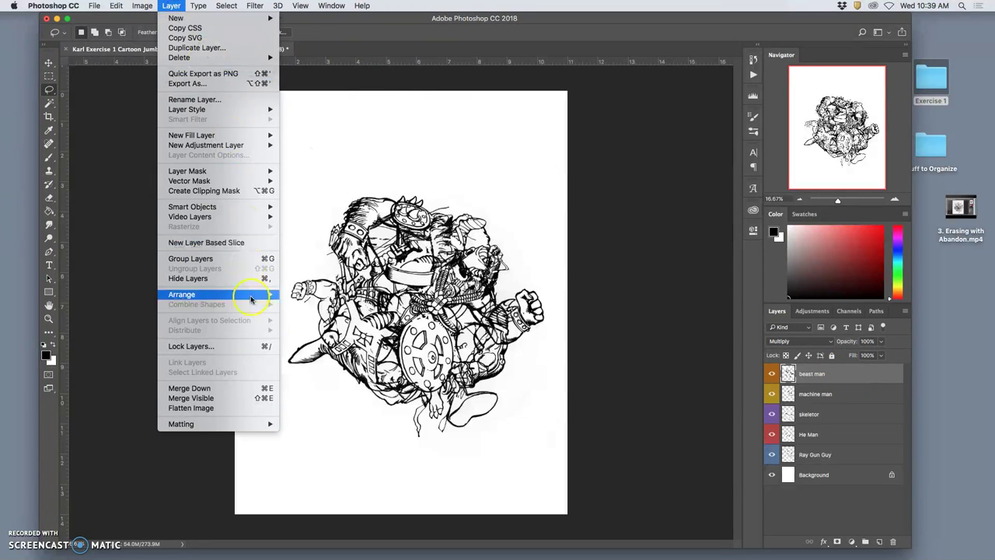
{"action": "left_click", "coordinate": [233, 400], "text": "alt"}
{"action": "left_click", "coordinate": [772, 393]}
{"action": "left_click_drag", "start_coordinate": [770, 435], "coordinate": [771, 494]}
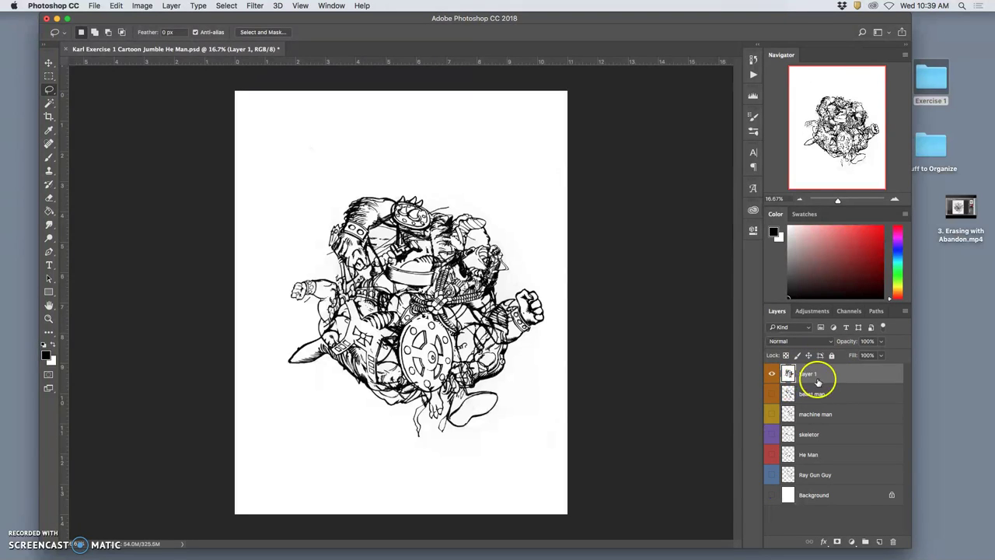
Toggle the merged layer's visibility off and on to check that it holds the whole drawing
{"action": "left_click", "coordinate": [771, 376]}
{"action": "left_click", "coordinate": [771, 376]}
{"action": "left_click", "coordinate": [772, 376]}
{"action": "left_click", "coordinate": [771, 376]}
{"action": "left_click", "coordinate": [771, 376]}
{"action": "left_click", "coordinate": [772, 376]}
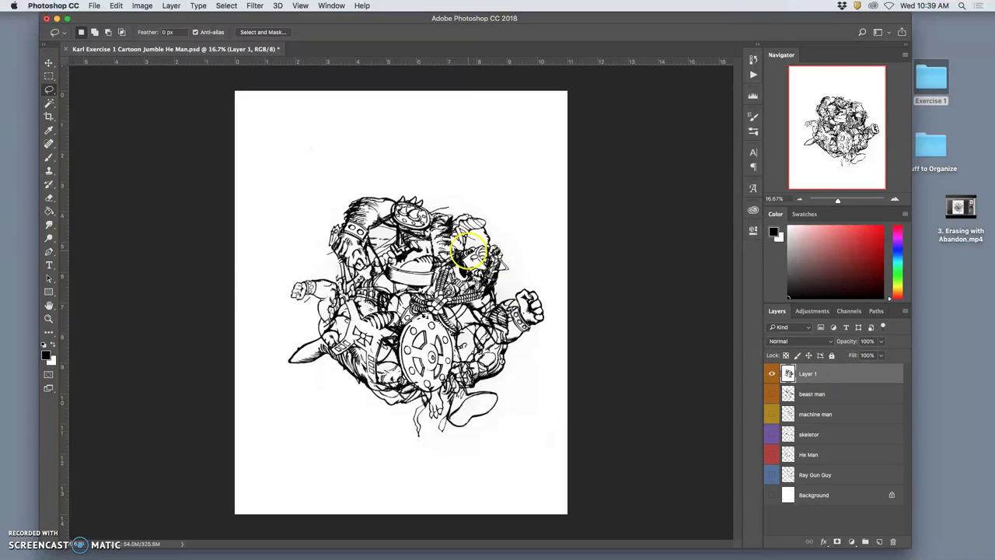
Start a Levels adjustment on the merged layer with midtones at 1.40 and the white input level at 243
{"action": "left_click", "coordinate": [142, 5]}
{"action": "mouse_move", "coordinate": [157, 37]}
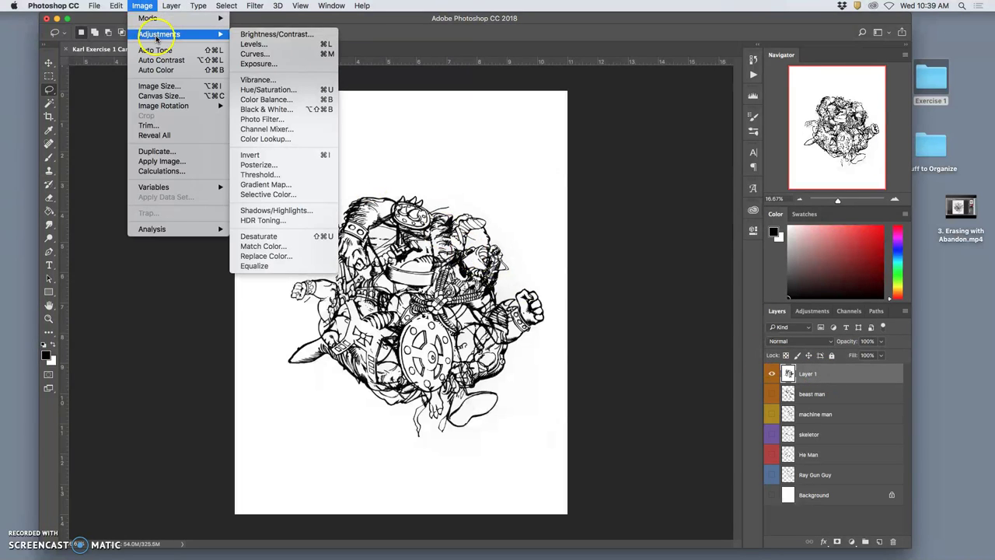
{"action": "left_click", "coordinate": [280, 48]}
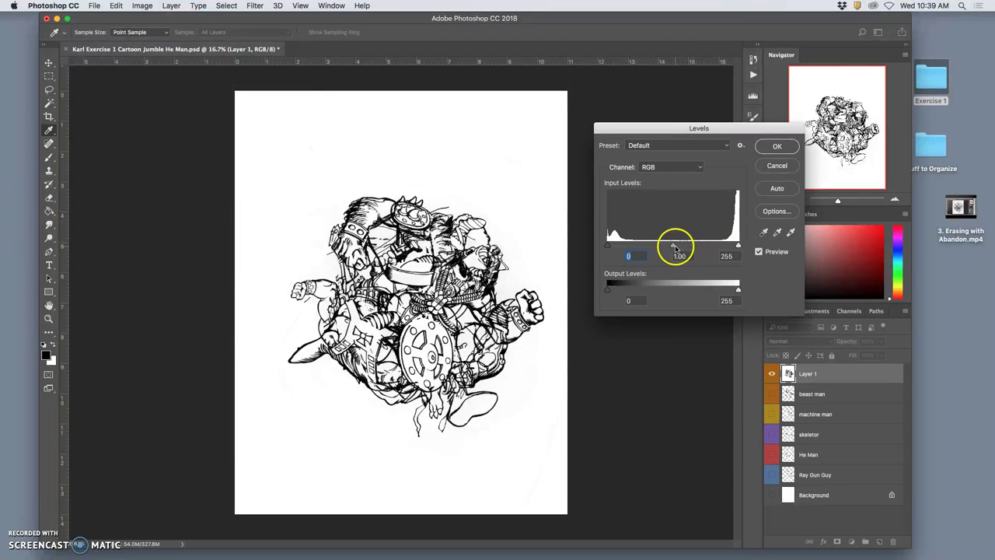
{"action": "left_click_drag", "start_coordinate": [669, 247], "coordinate": [660, 247]}
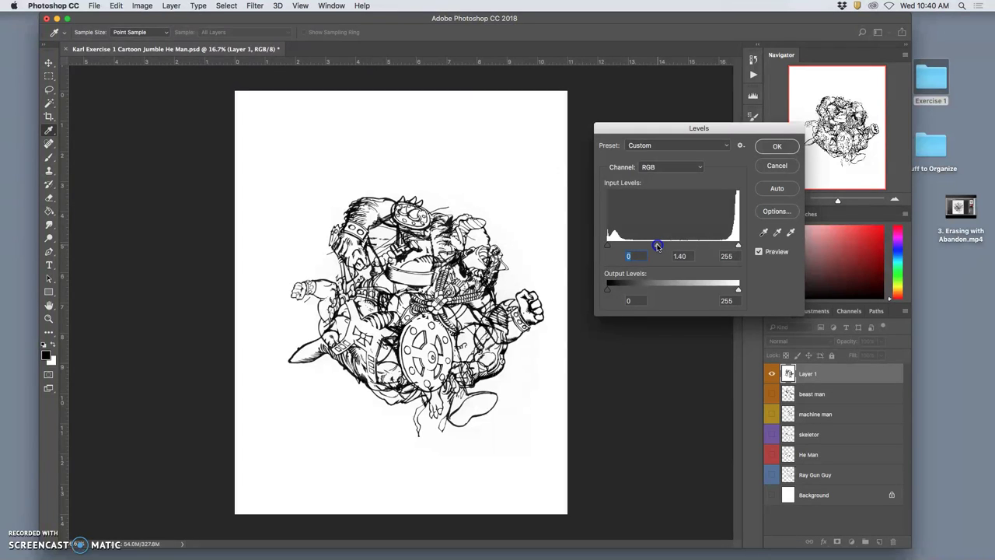
{"action": "left_click_drag", "start_coordinate": [738, 246], "coordinate": [732, 246]}
Set the Levels black input to 23 and midtones to 1.52, judging the line edges up close
{"action": "key", "text": "super+plus"}
{"action": "key", "text": "super+plus"}
{"action": "key", "text": "super+plus"}
{"action": "key", "text": "super+plus"}
{"action": "key", "text": "super+plus"}
{"action": "key", "text": "super+plus"}
{"action": "key", "text": "super+plus"}
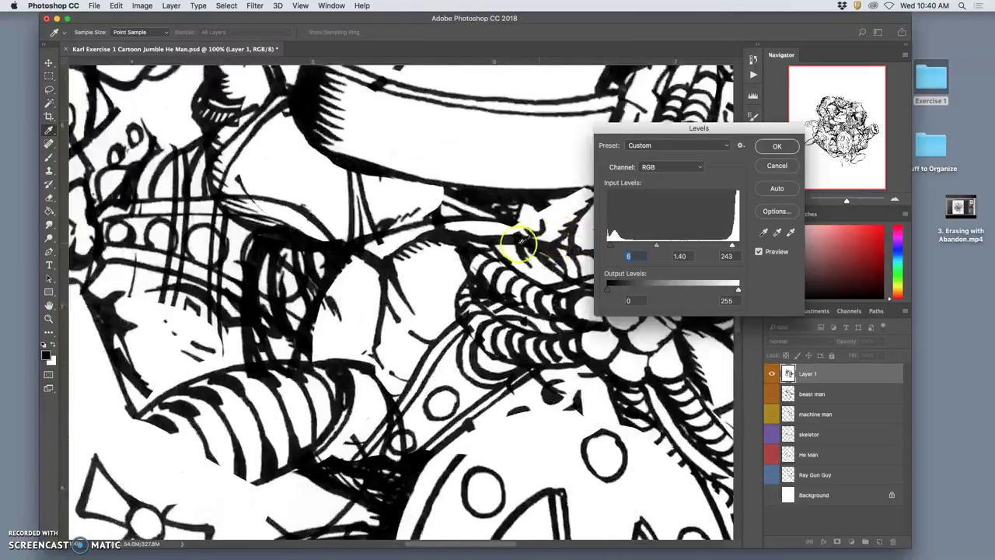
{"action": "left_click_drag", "start_coordinate": [656, 246], "coordinate": [619, 248]}
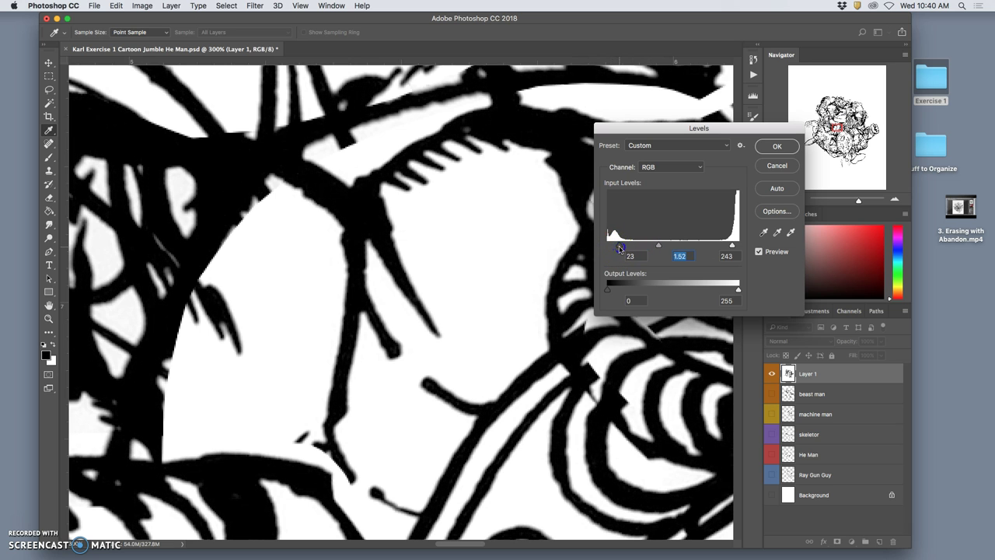
Check the Levels preview across the whole drawing and apply the adjustment to the merged layer
{"action": "key", "text": "super+minus"}
{"action": "key", "text": "super+minus"}
{"action": "key", "text": "super+minus"}
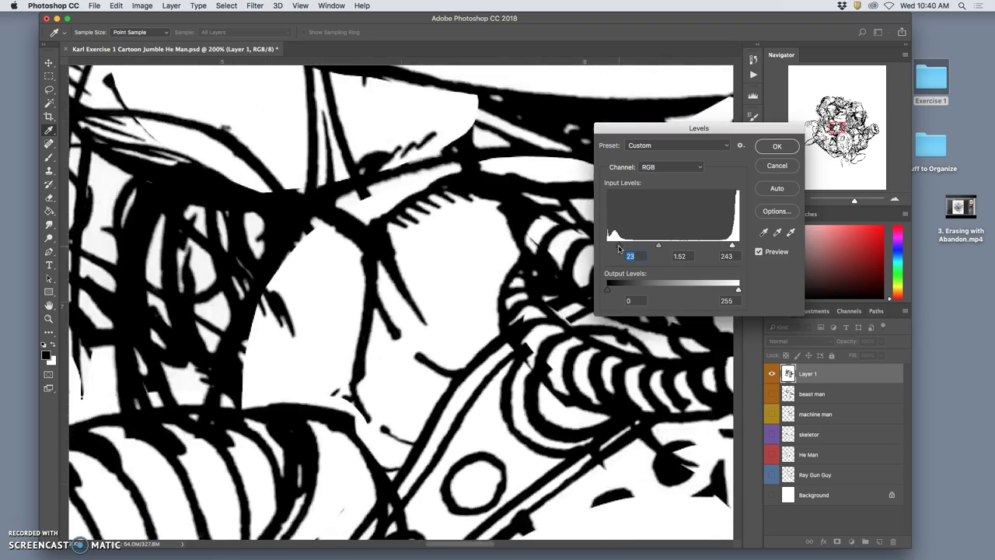
{"action": "key", "text": "super+minus"}
{"action": "key", "text": "super+minus"}
{"action": "key", "text": "super+minus"}
{"action": "key", "text": "super+minus"}
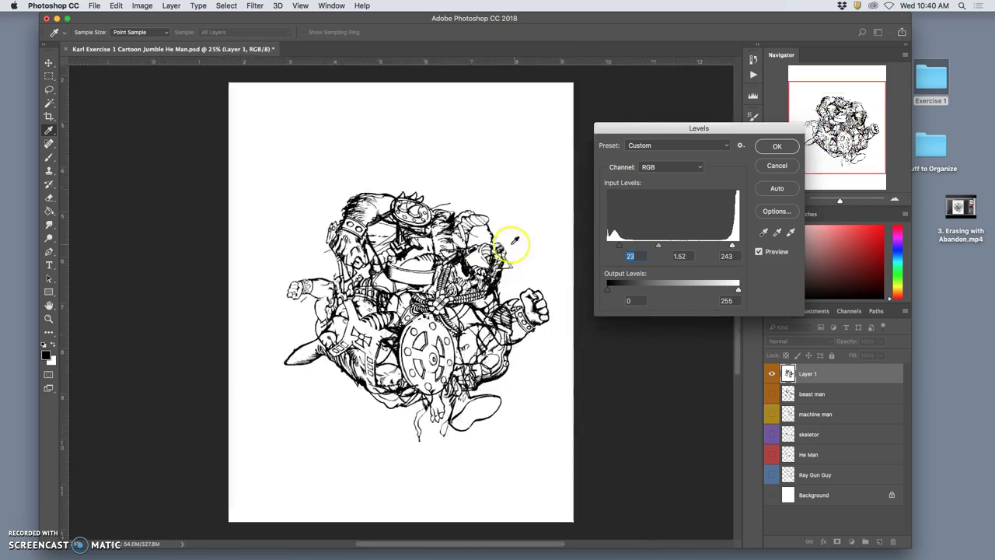
{"action": "left_click", "coordinate": [776, 146]}
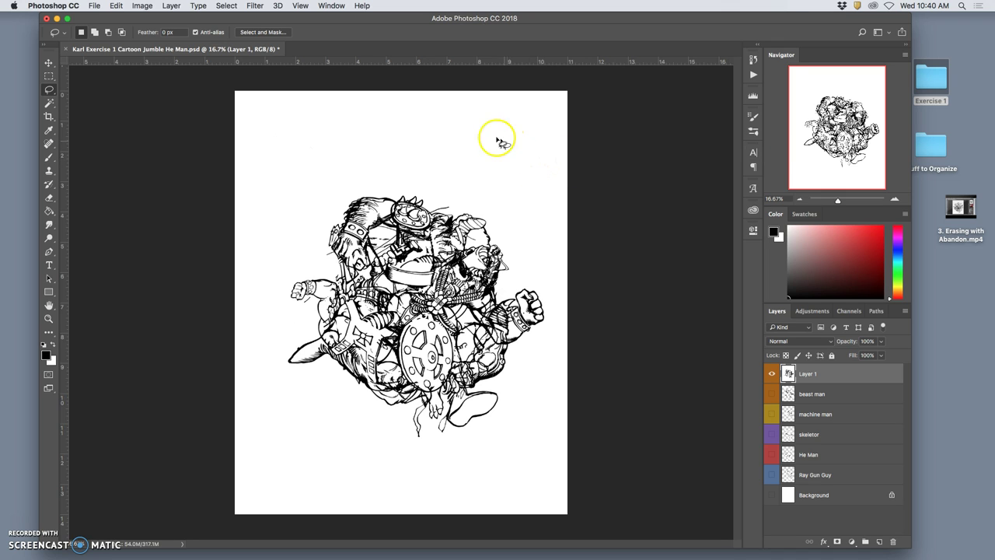
Select all white areas of the merged layer using the Magic Wand with tolerance 32 and Contiguous off
{"action": "left_click", "coordinate": [45, 101]}
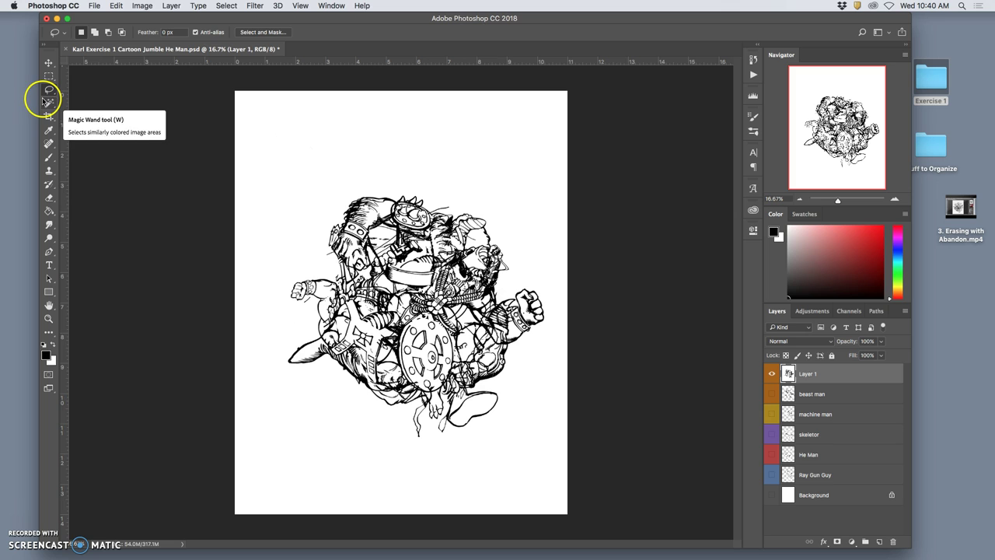
{"action": "left_click", "coordinate": [46, 101]}
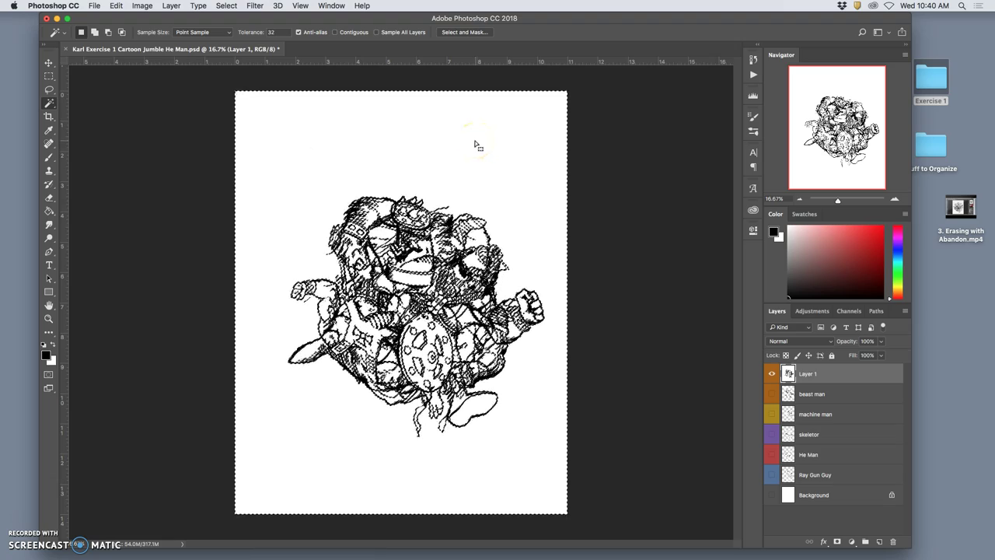
{"action": "left_click", "coordinate": [427, 134]}
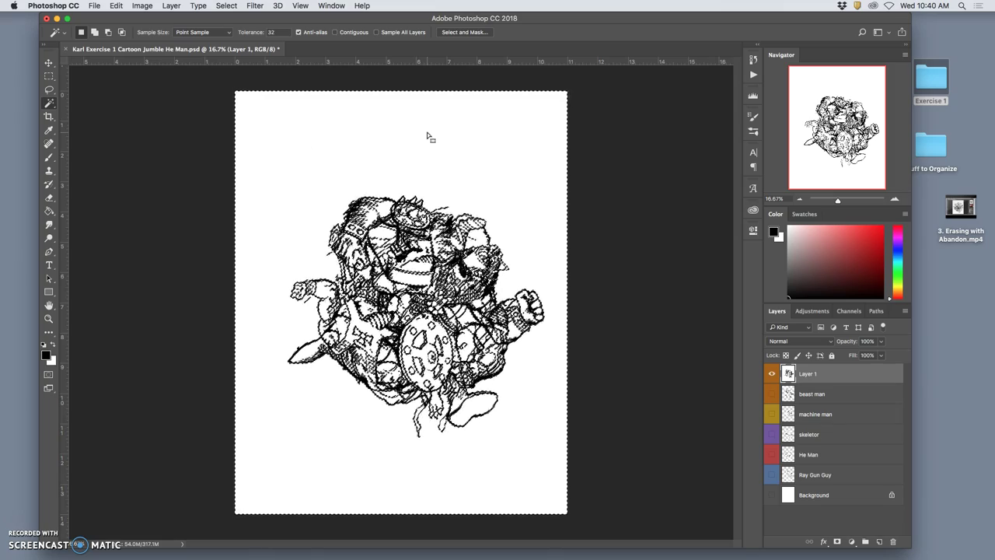
Try deleting only the connected white background around the figures with Contiguous on, and undo the deletion
{"action": "left_click", "coordinate": [336, 33]}
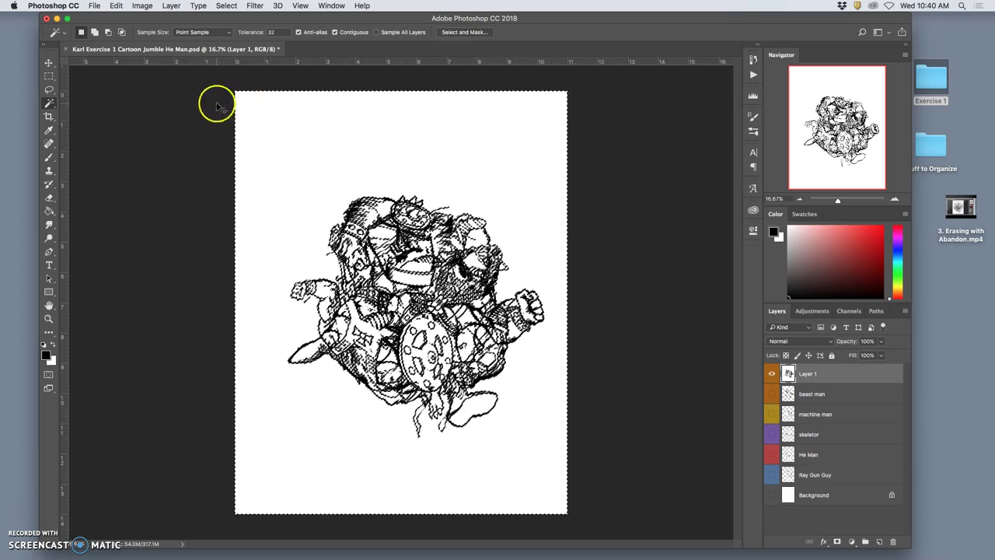
{"action": "key", "text": "super+d"}
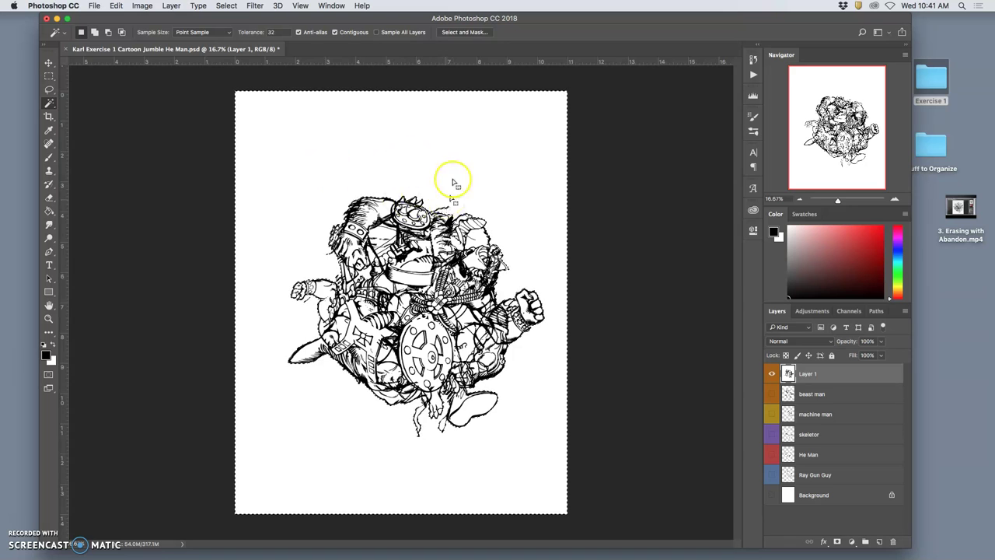
{"action": "key", "text": "Delete"}
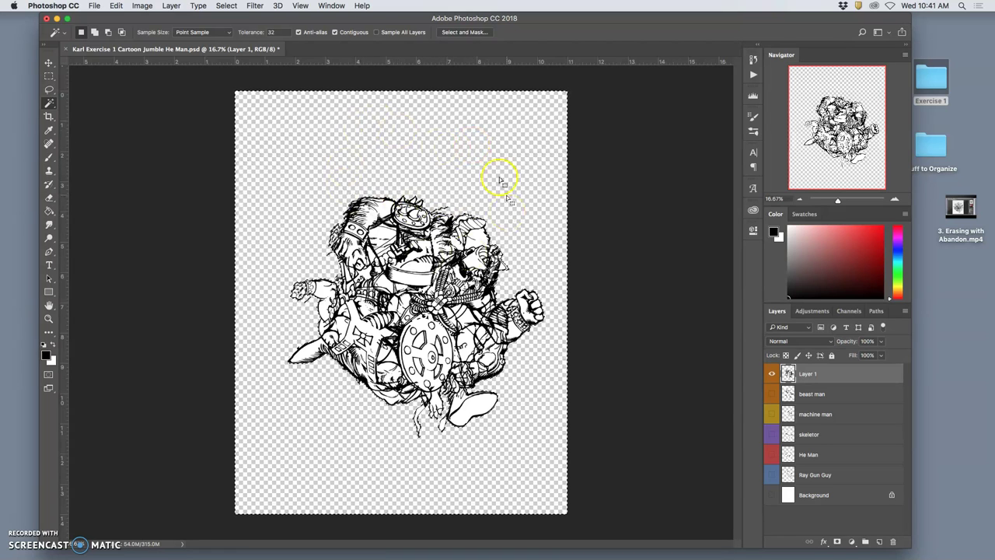
{"action": "key", "text": "super+z"}
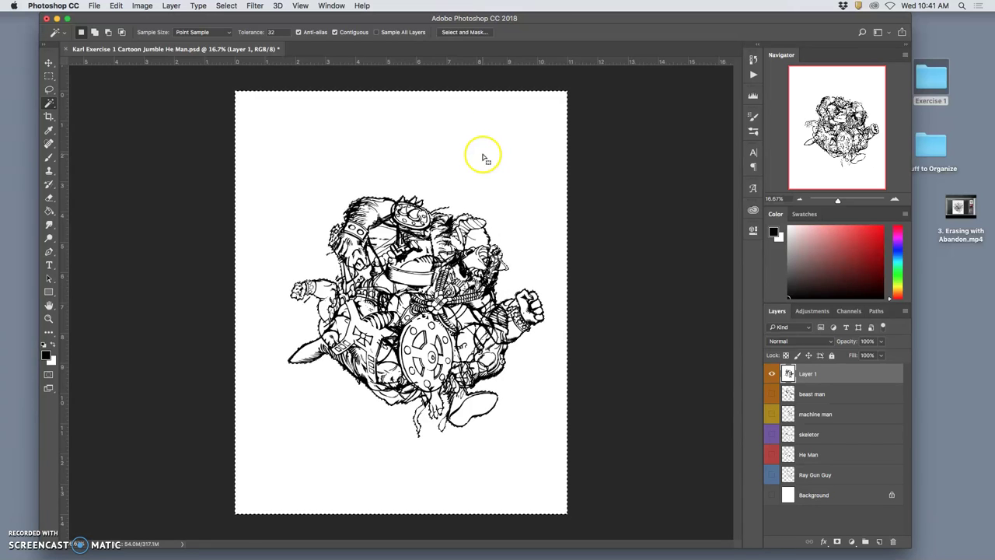
Turn Contiguous off, select every white area of the merged layer, delete it to leave only the black lines, and deselect
{"action": "left_click", "coordinate": [334, 32]}
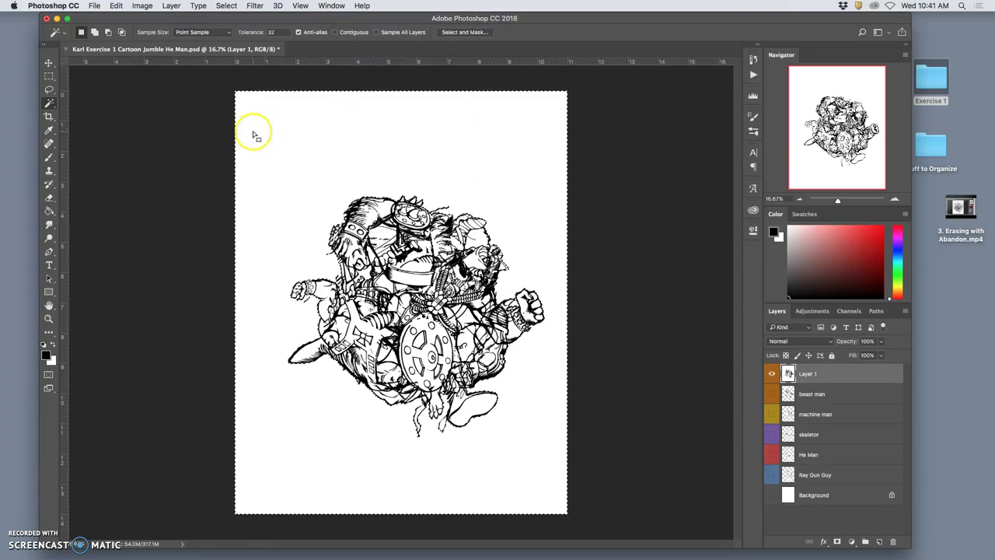
{"action": "left_click", "coordinate": [290, 142]}
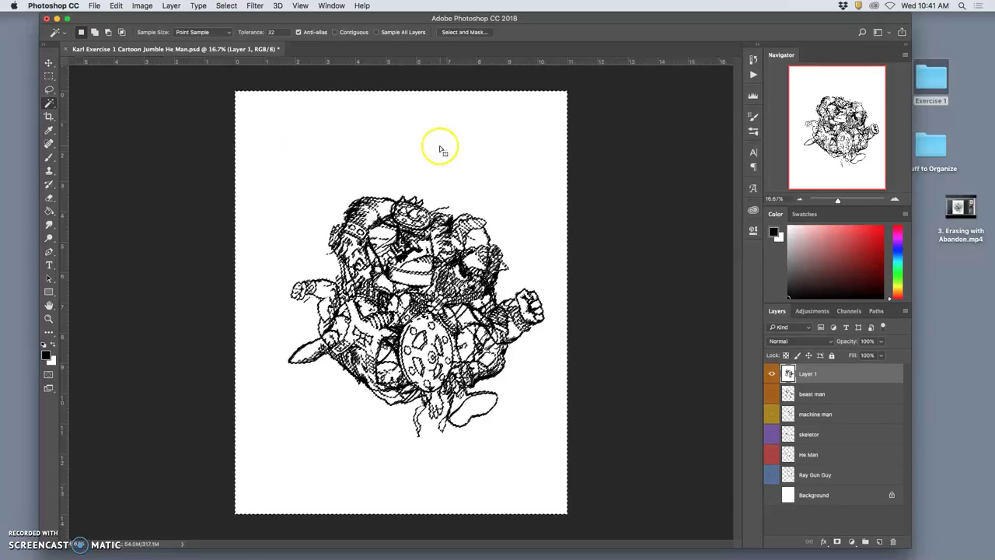
{"action": "key", "text": "Delete"}
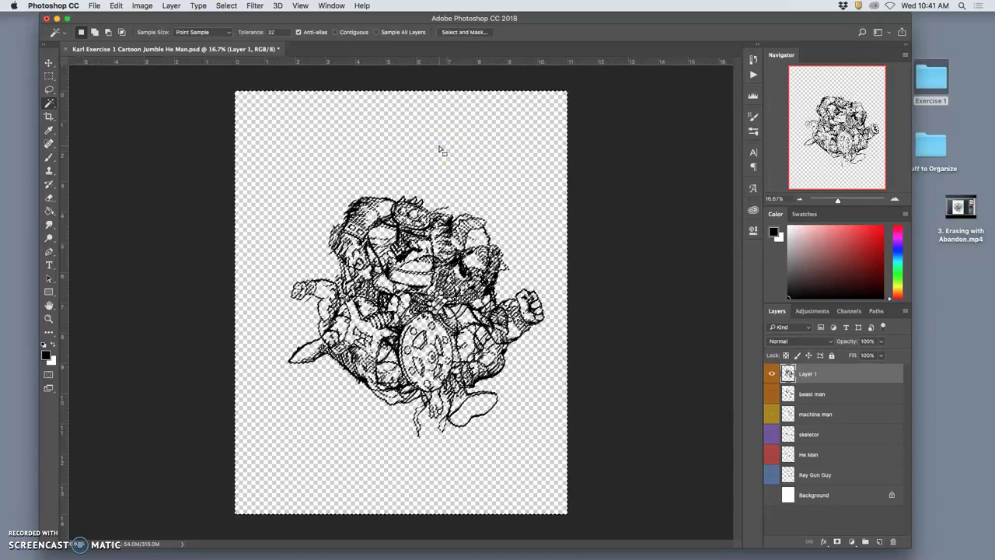
{"action": "key", "text": "ctrl+d"}
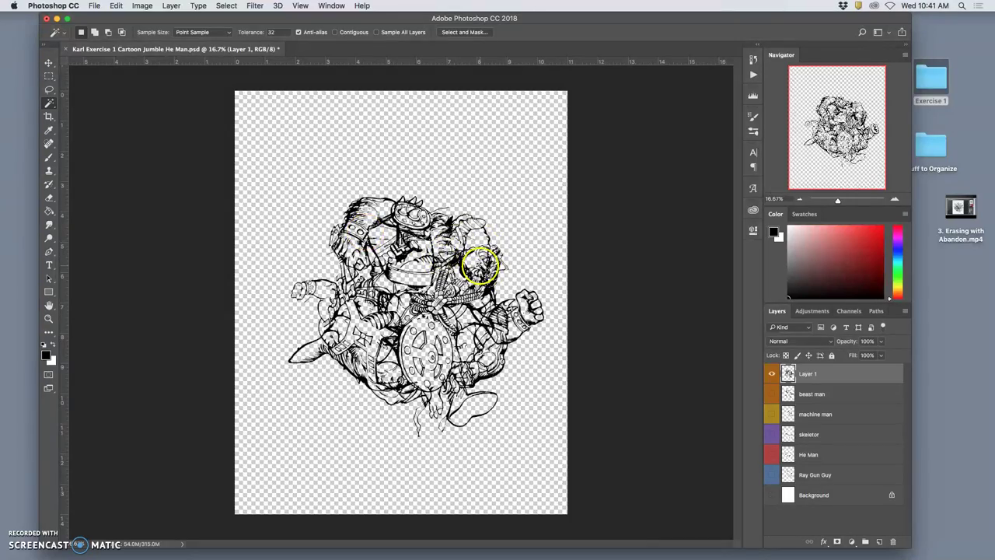
Examine the isolated line art up close around the rope and below the shield, and view the whole page again
{"action": "scroll", "coordinate": [479, 264], "scroll_direction": "up", "scroll_amount": 6}
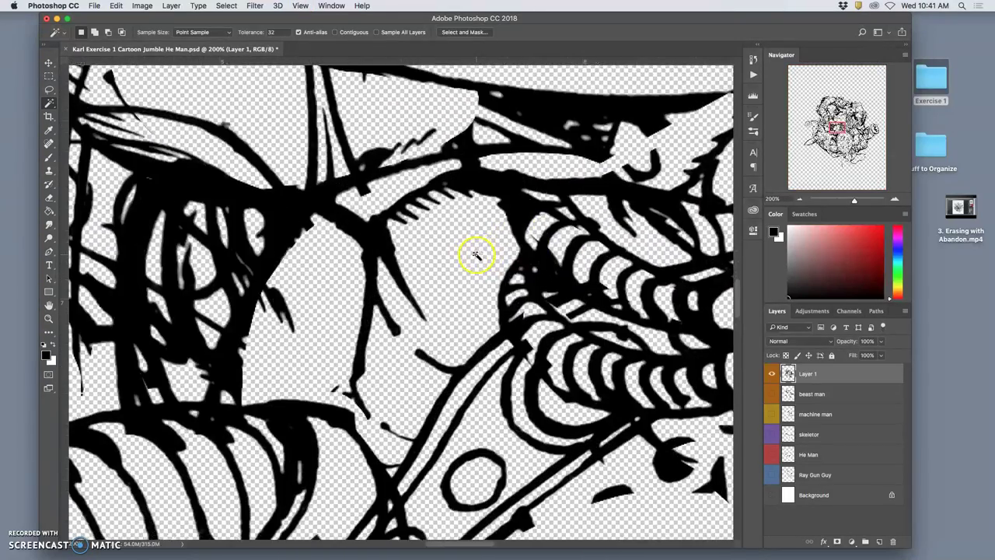
{"action": "scroll", "coordinate": [476, 255], "scroll_direction": "down", "scroll_amount": 10}
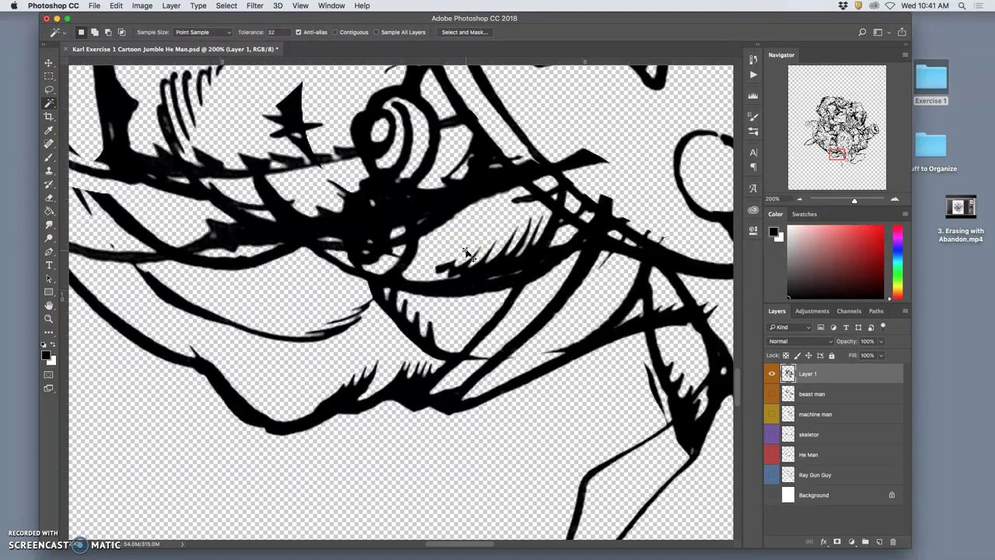
{"action": "key", "text": "super+equal"}
{"action": "key", "text": "super+minus"}
{"action": "key", "text": "super+minus"}
{"action": "key", "text": "super+minus"}
{"action": "key", "text": "super+minus"}
{"action": "key", "text": "super+minus"}
{"action": "key", "text": "super+minus"}
{"action": "key", "text": "super+minus"}
{"action": "key", "text": "super+minus"}
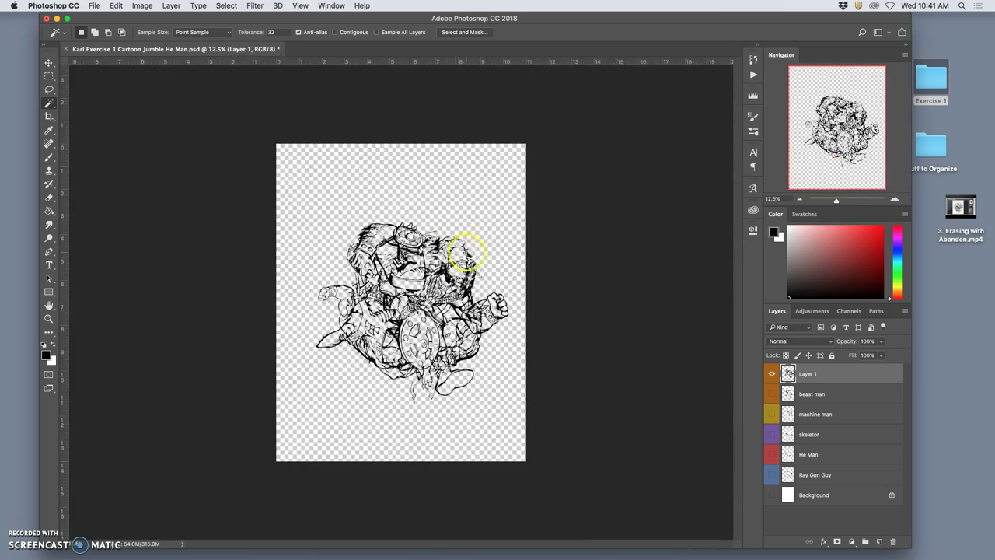
Move the isolated line art slightly higher on the page and show the white Background layer behind it
{"action": "left_click", "coordinate": [48, 63]}
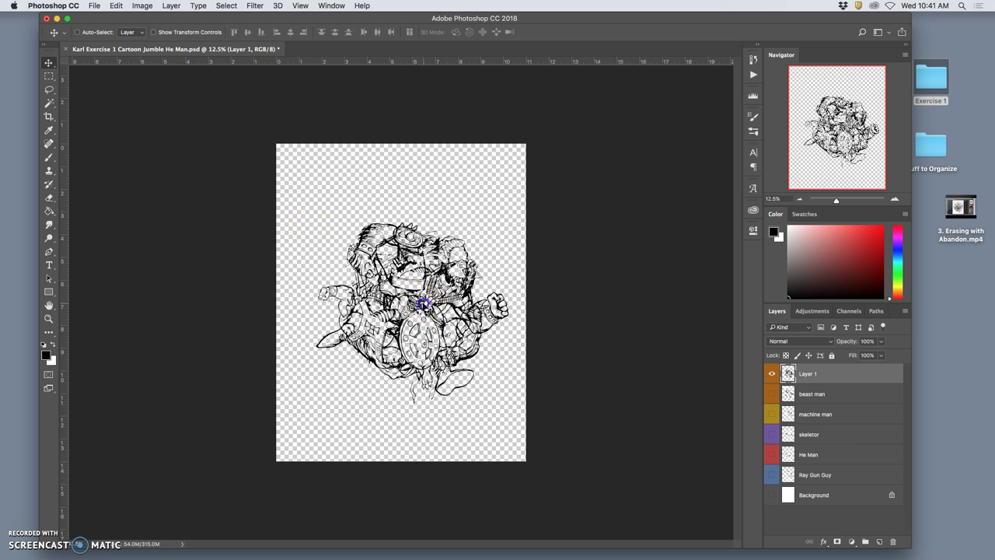
{"action": "left_click_drag", "start_coordinate": [413, 276], "coordinate": [423, 282]}
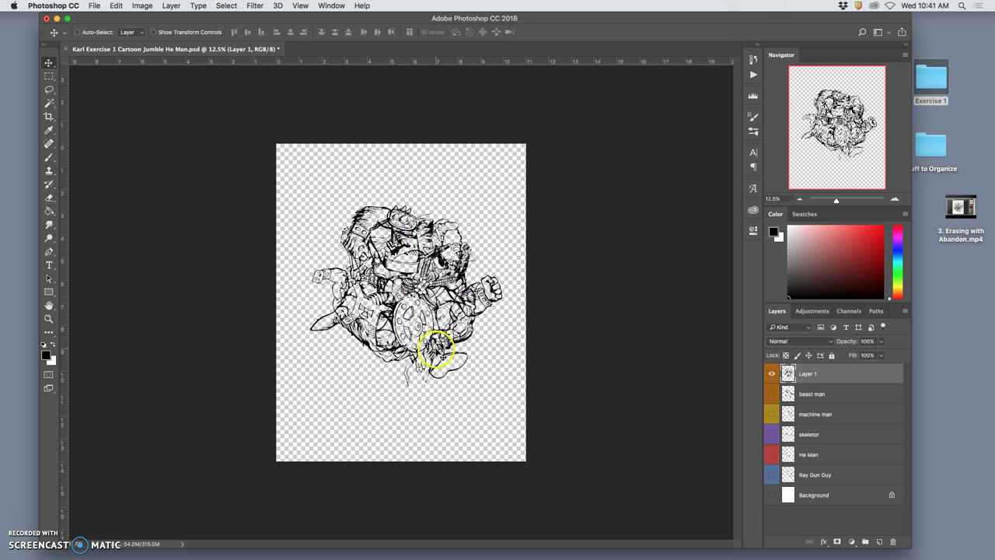
{"action": "left_click", "coordinate": [772, 494]}
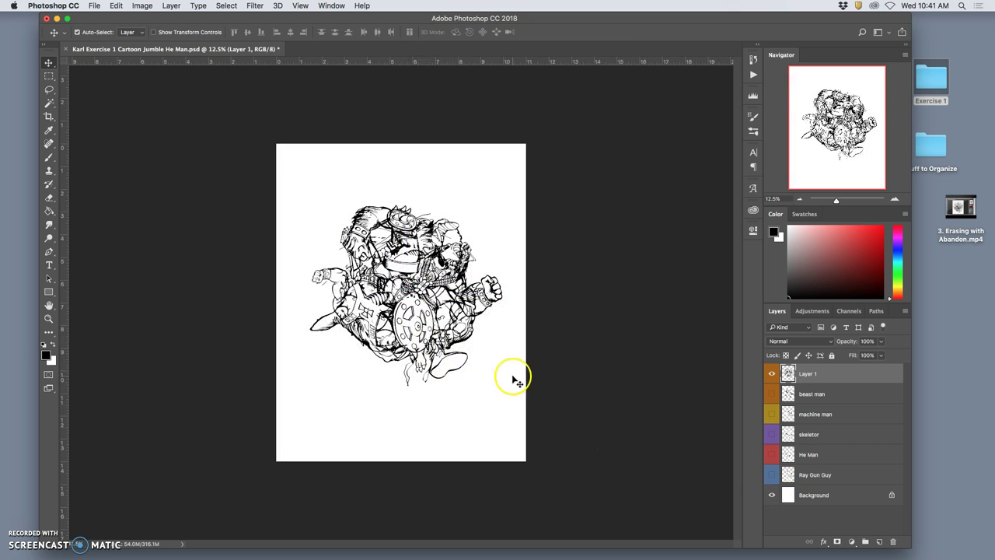
{"action": "key", "text": "super+plus"}
{"action": "key", "text": "super+plus"}
{"action": "key", "text": "super+plus"}
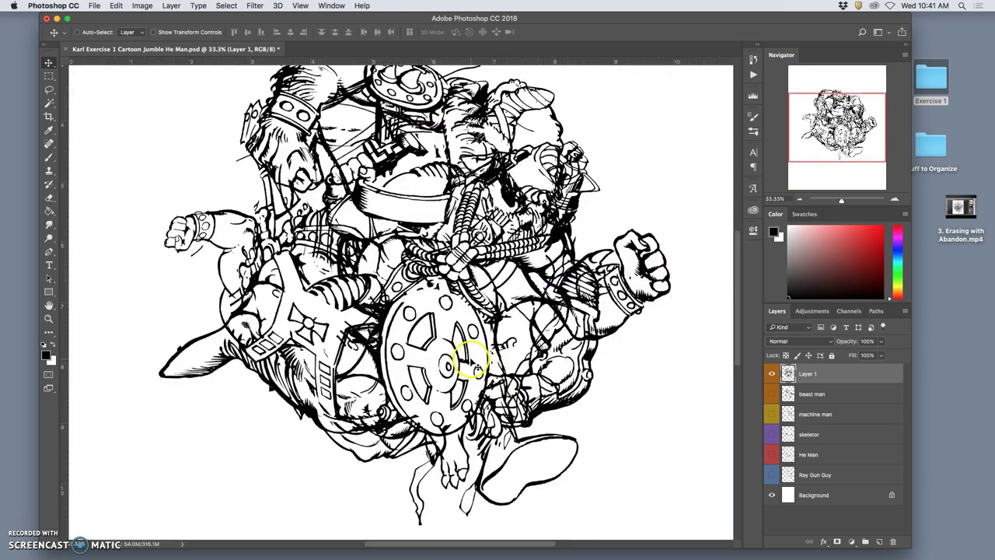
{"action": "scroll", "coordinate": [470, 362], "scroll_direction": "down", "scroll_amount": 3}
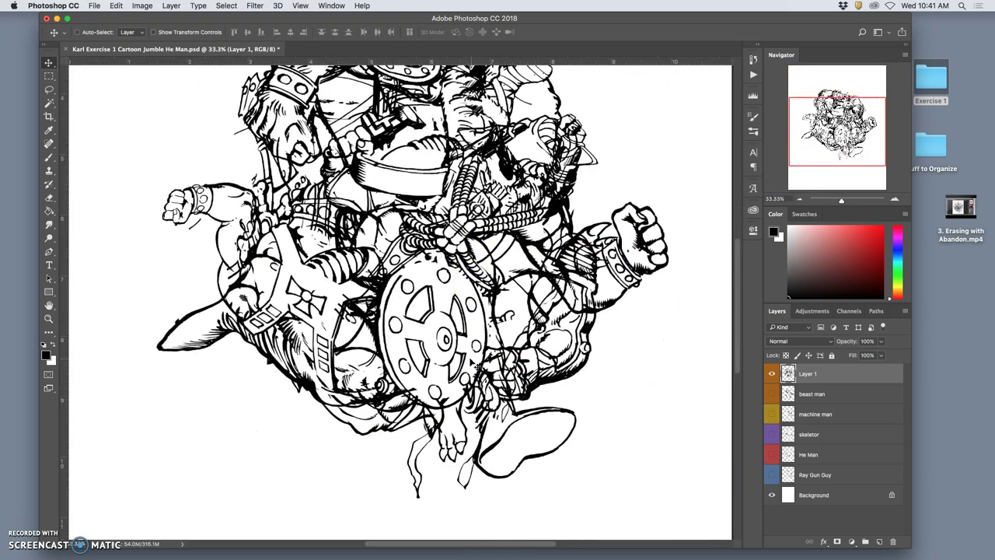
Rotate the isolated line art on Layer 1 about 10.5° clockwise with Free Transform
{"action": "key", "text": "super+minus"}
{"action": "key", "text": "super+minus"}
{"action": "key", "text": "super+minus"}
{"action": "key", "text": "super+t"}
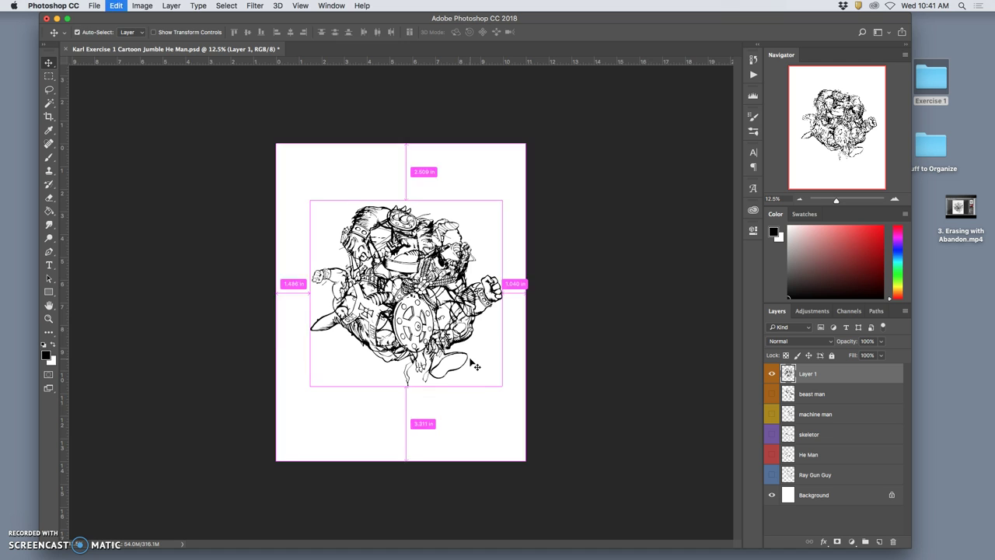
{"action": "left_click_drag", "start_coordinate": [300, 391], "coordinate": [339, 385]}
Warp the rotated line art slightly around its middle and apply the transformation
{"action": "right_click", "coordinate": [390, 327]}
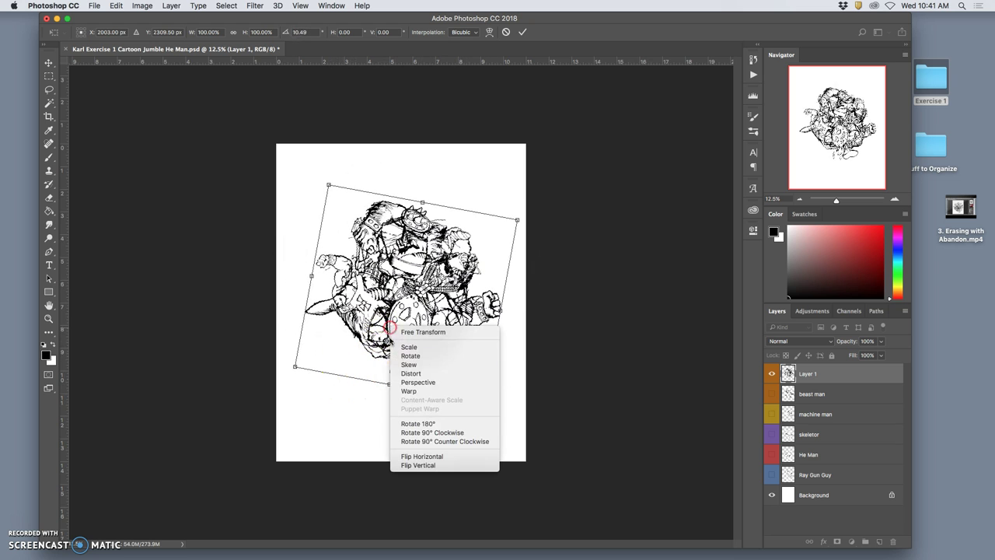
{"action": "left_click", "coordinate": [405, 391]}
{"action": "left_click_drag", "start_coordinate": [366, 325], "coordinate": [359, 265]}
{"action": "left_click", "coordinate": [474, 344]}
{"action": "left_click_drag", "start_coordinate": [476, 345], "coordinate": [476, 342]}
{"action": "key", "text": "Return"}
{"action": "left_click", "coordinate": [477, 338]}
{"action": "left_click", "coordinate": [493, 336]}
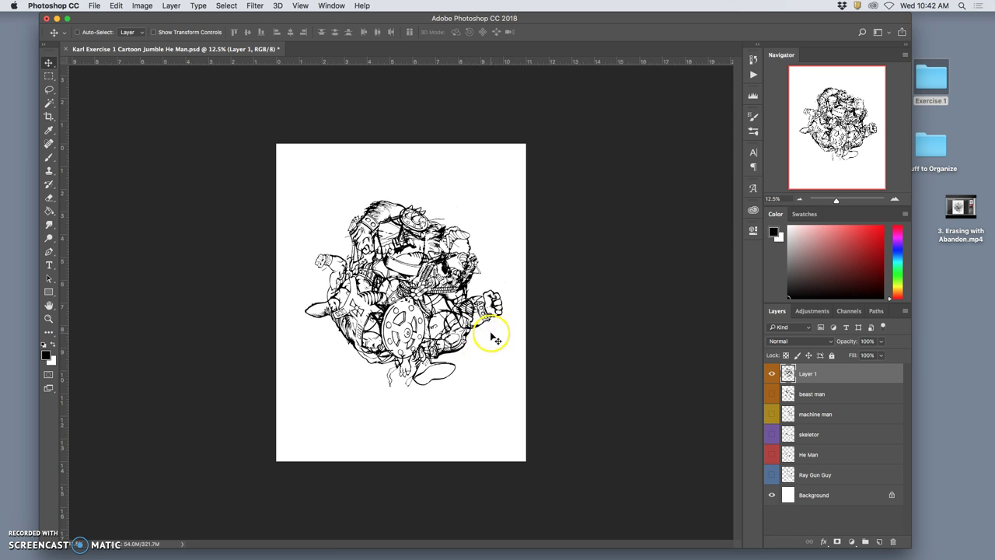
{"action": "left_click_drag", "start_coordinate": [491, 338], "coordinate": [496, 333]}
{"action": "left_click_drag", "start_coordinate": [494, 286], "coordinate": [462, 297]}
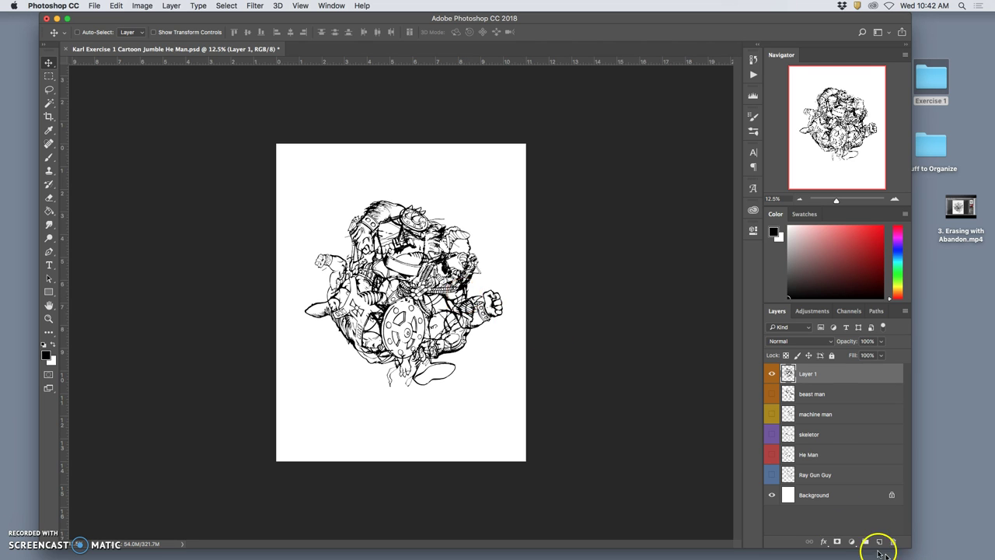
Toggle the white Background layer to compare the drawing with and without it, leaving the Background hidden
{"action": "left_click", "coordinate": [772, 495]}
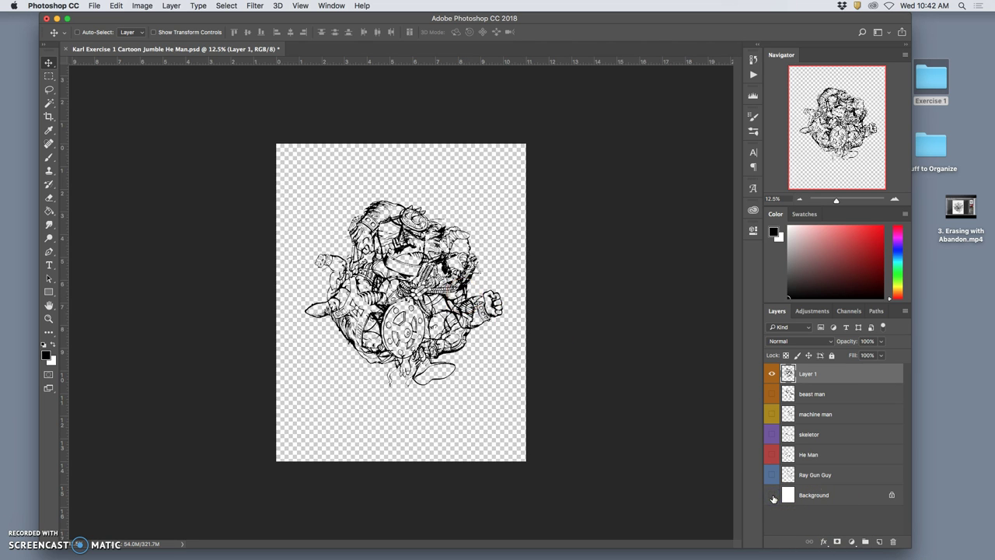
{"action": "left_click", "coordinate": [772, 495]}
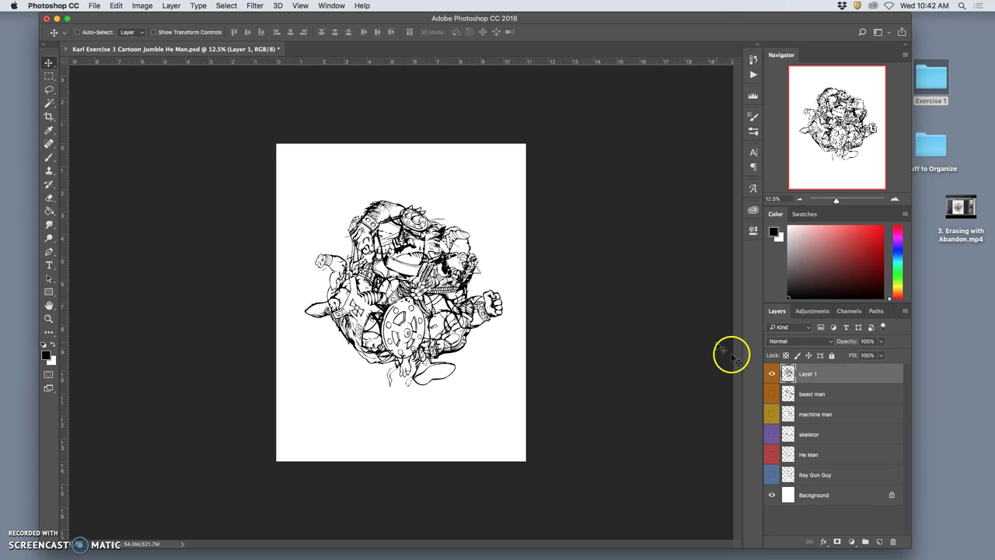
{"action": "left_click", "coordinate": [772, 495]}
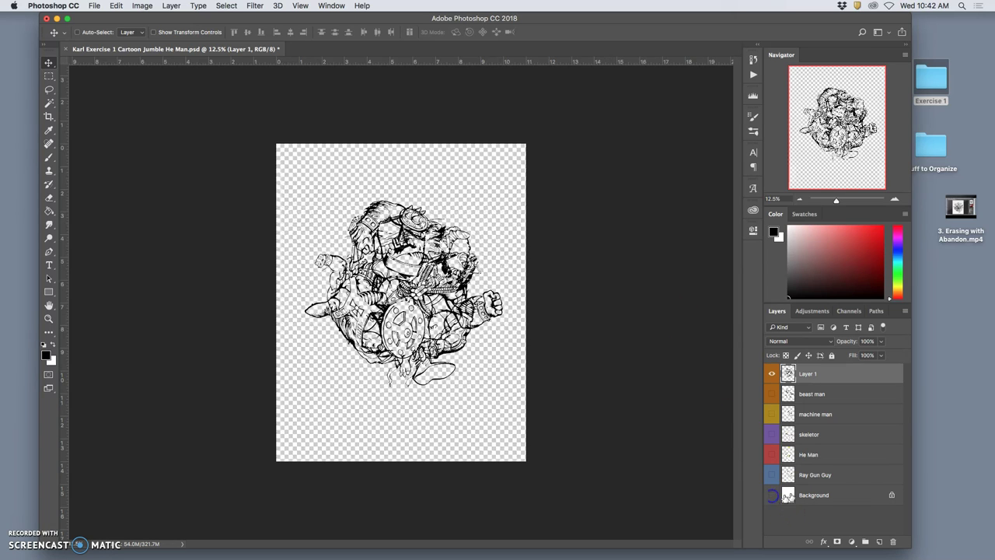
Save a JPEG copy of the drawing to the Desktop at maximum quality 12, keeping the file name
{"action": "left_click", "coordinate": [95, 6]}
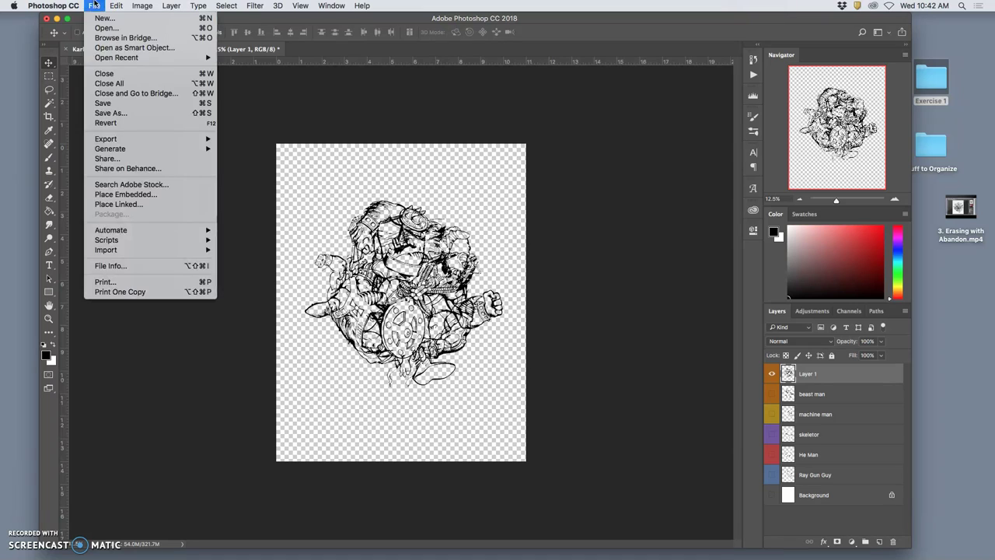
{"action": "left_click", "coordinate": [113, 113]}
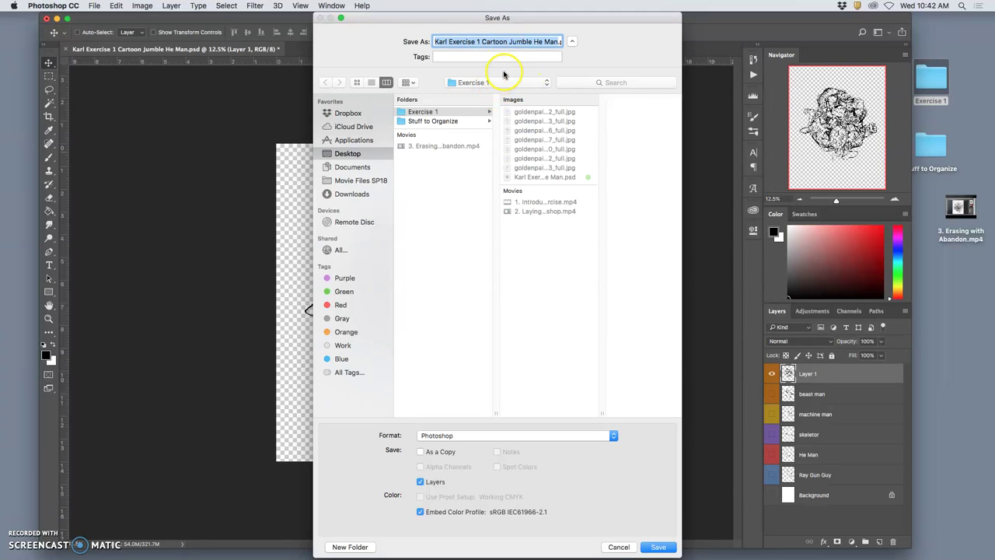
{"action": "left_click", "coordinate": [485, 83]}
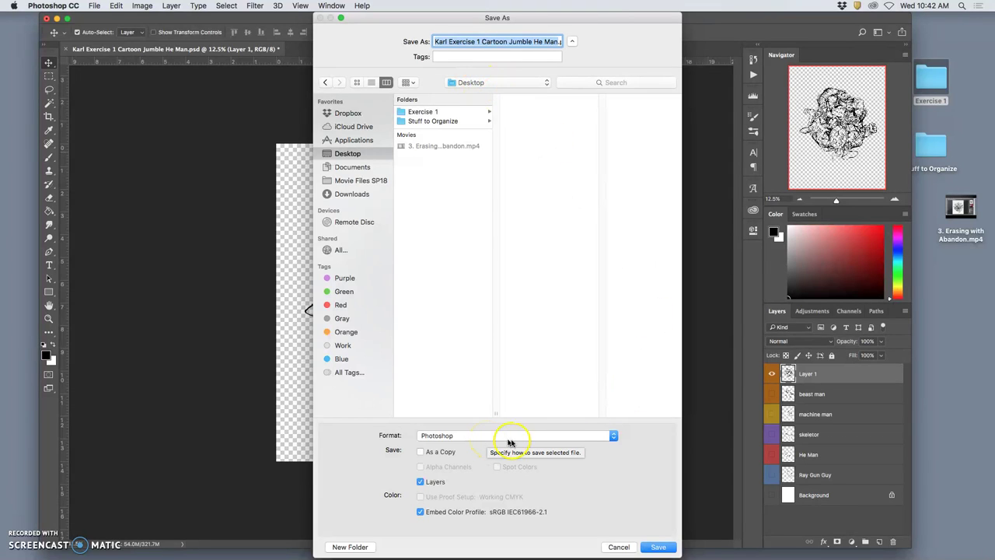
{"action": "left_click", "coordinate": [614, 443]}
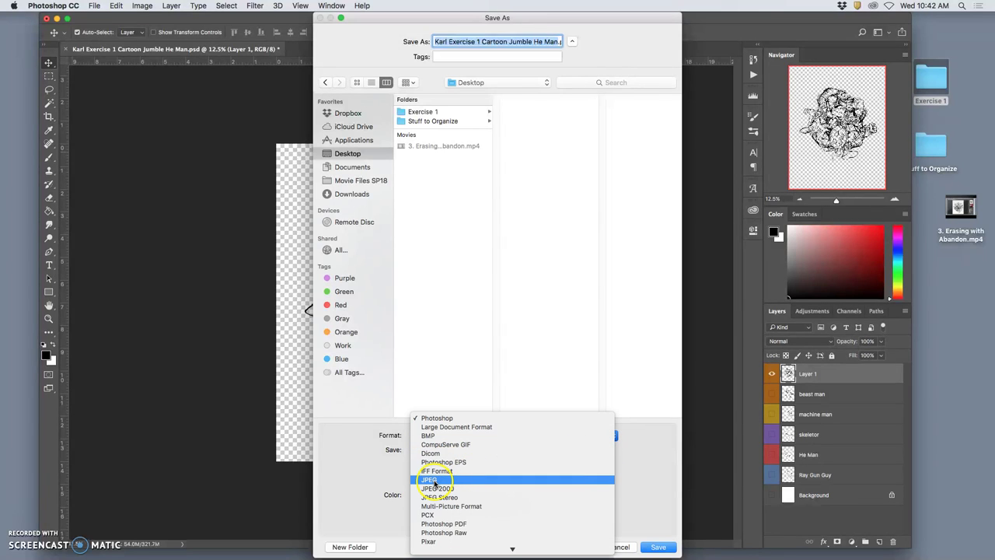
{"action": "left_click", "coordinate": [433, 480]}
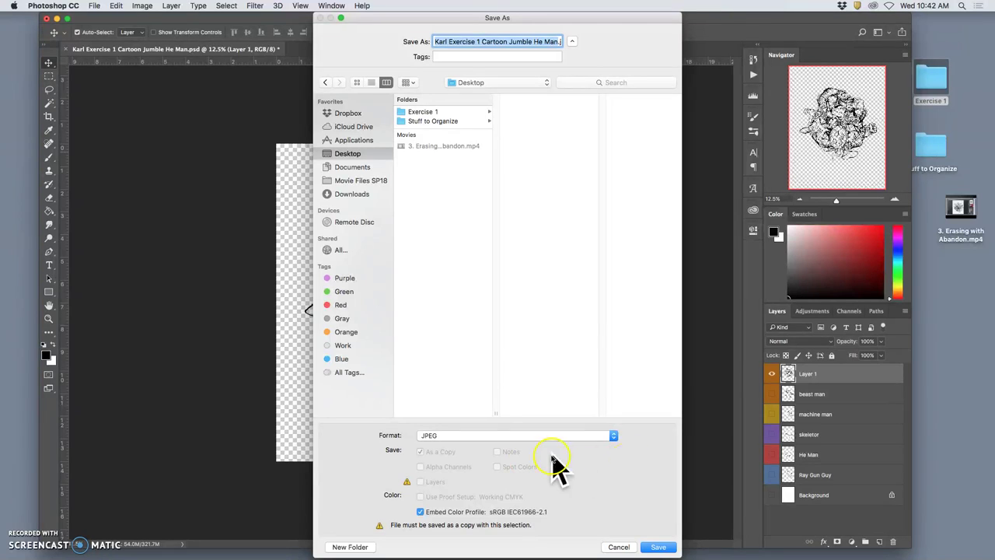
{"action": "left_click", "coordinate": [659, 546]}
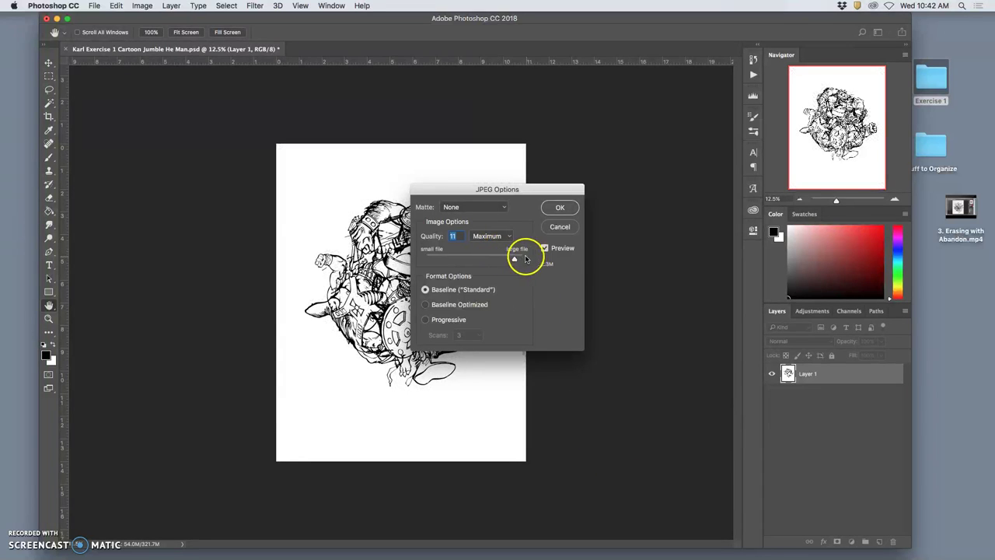
{"action": "left_click", "coordinate": [520, 262]}
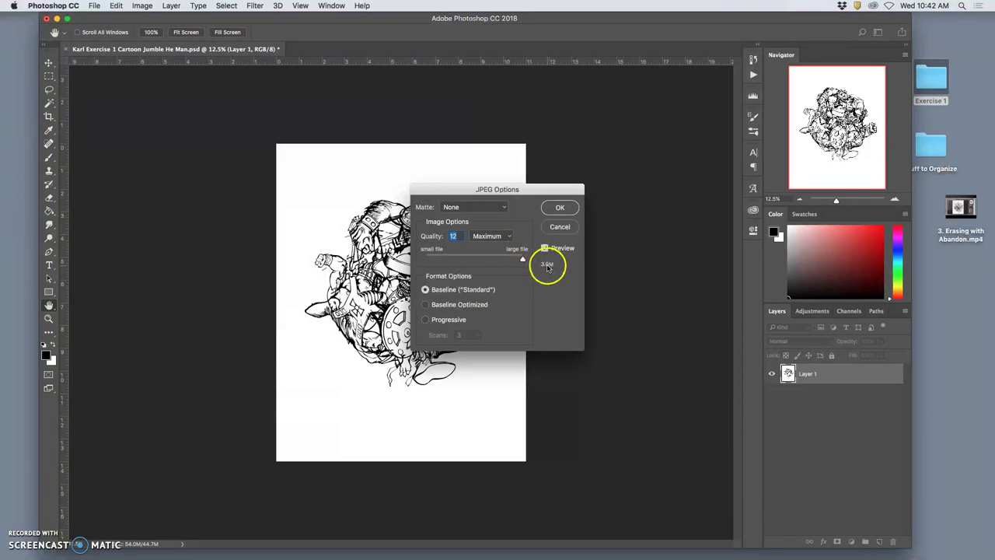
{"action": "left_click", "coordinate": [562, 208]}
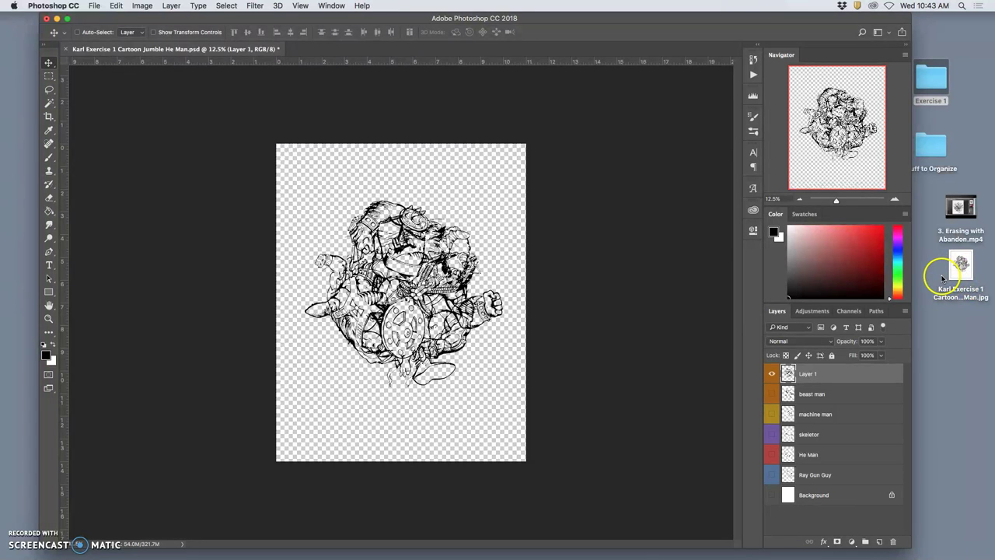
Open the exported JPEG from the desktop in Preview, check the drawing, and close it
{"action": "key", "text": "F11"}
{"action": "key", "text": "F11"}
{"action": "left_click", "coordinate": [963, 273]}
{"action": "double_click", "coordinate": [963, 273]}
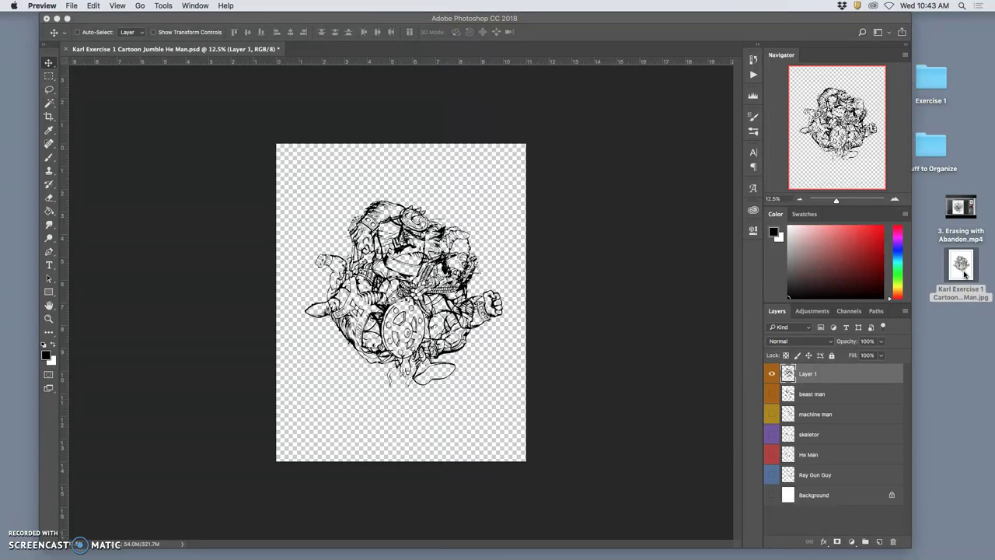
{"action": "left_click", "coordinate": [517, 232]}
{"action": "double_click", "coordinate": [960, 261]}
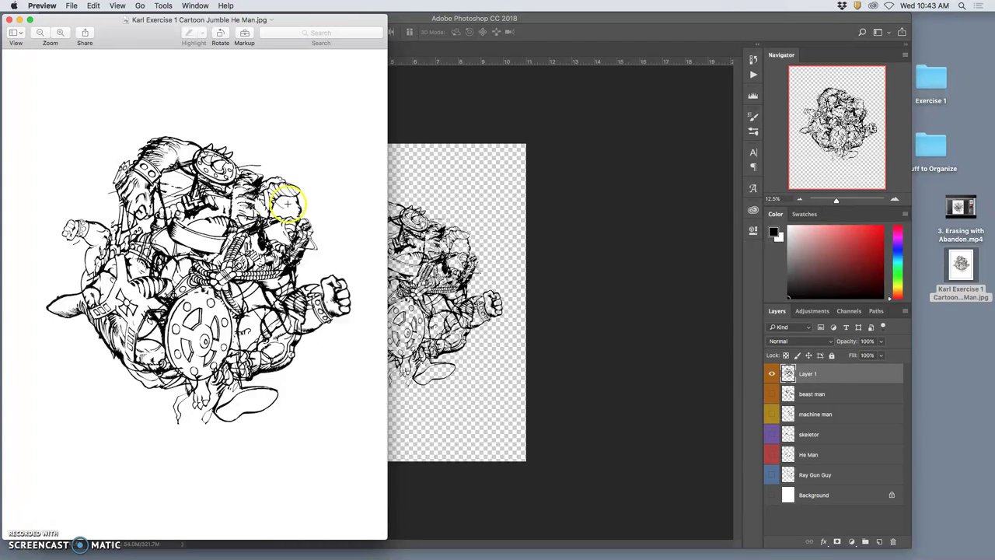
{"action": "left_click", "coordinate": [9, 21]}
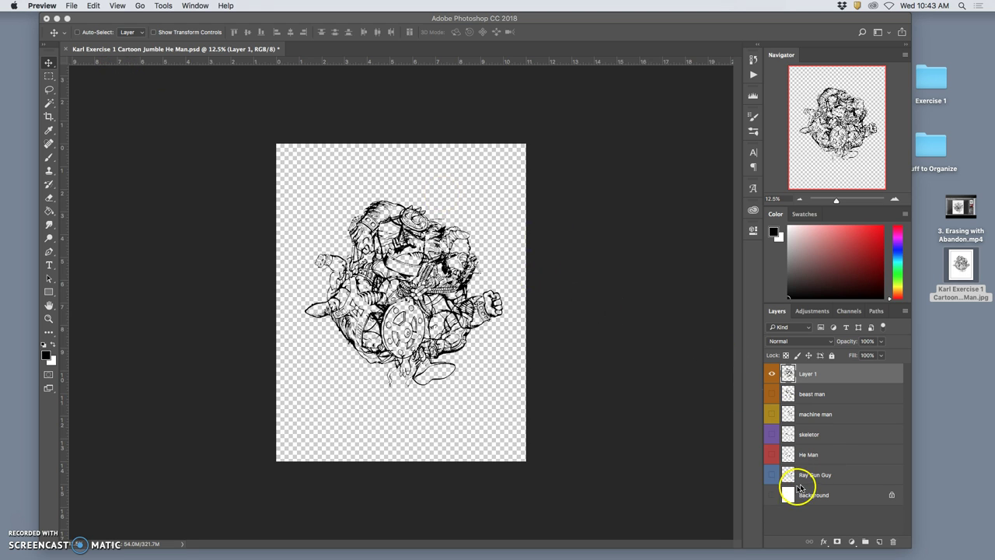
Show the white Background layer behind the line art again in Photoshop
{"action": "left_click", "coordinate": [771, 496]}
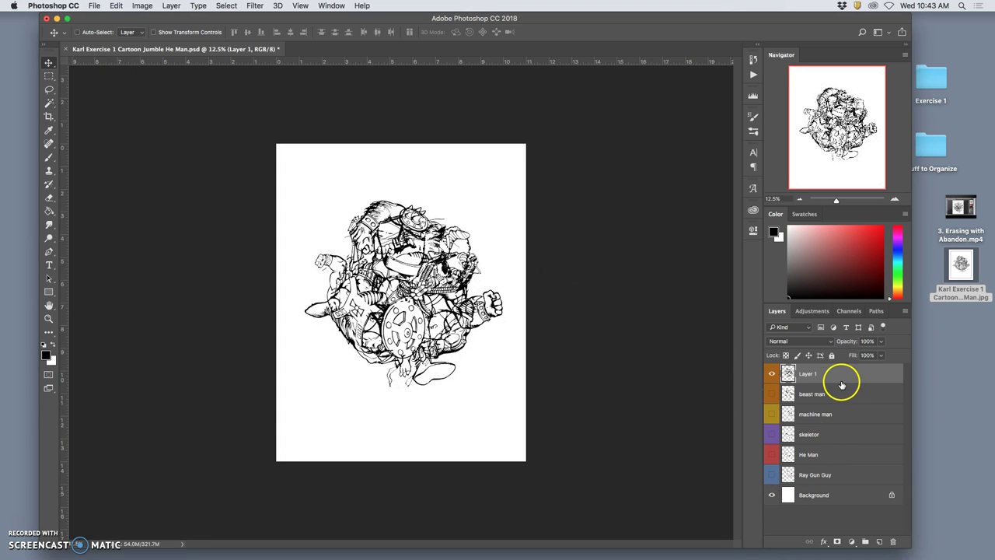
{"action": "left_click_drag", "start_coordinate": [460, 267], "coordinate": [437, 301]}
Select the whole canvas, copy the line art from Layer 1, and paste it as a new layer
{"action": "key", "text": "super+a"}
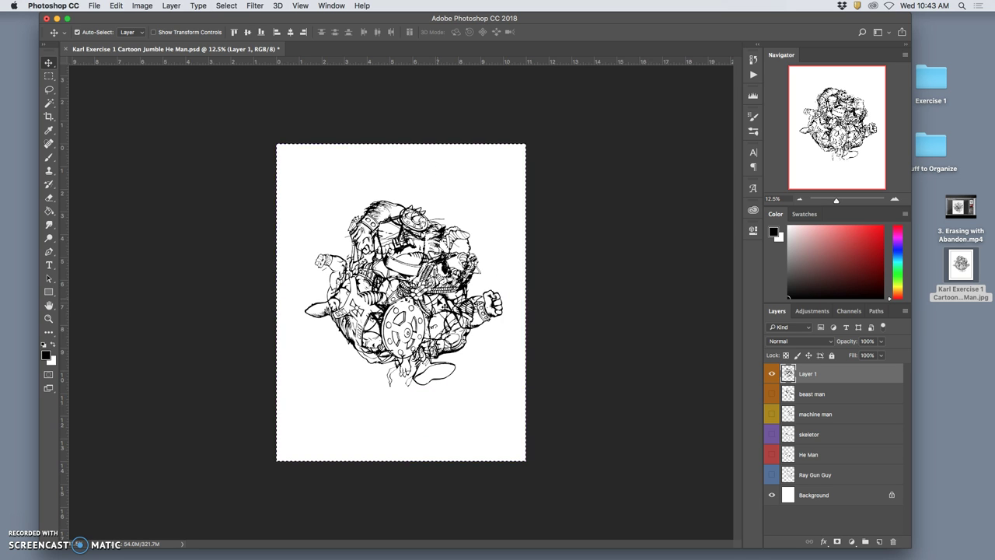
{"action": "key", "text": "super+c"}
{"action": "key", "text": "super+v"}
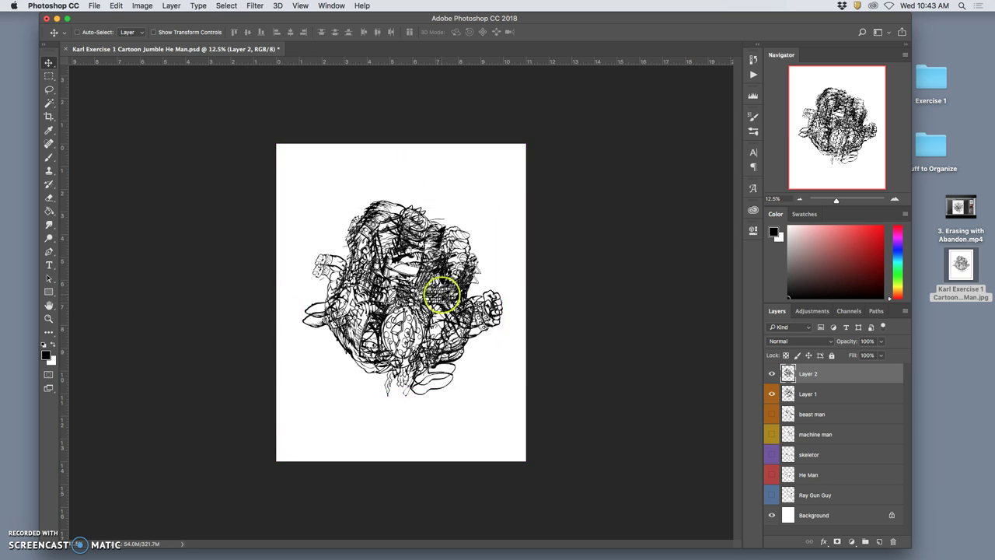
Toggle the pasted layer's visibility to compare it with the line art below, and delete the pasted layer
{"action": "left_click", "coordinate": [773, 374]}
{"action": "left_click", "coordinate": [773, 374]}
{"action": "left_click", "coordinate": [773, 374]}
{"action": "left_click", "coordinate": [772, 374]}
{"action": "left_click", "coordinate": [772, 374]}
{"action": "left_click", "coordinate": [773, 374]}
{"action": "left_click", "coordinate": [772, 374]}
{"action": "left_click", "coordinate": [773, 374]}
{"action": "left_click", "coordinate": [773, 374]}
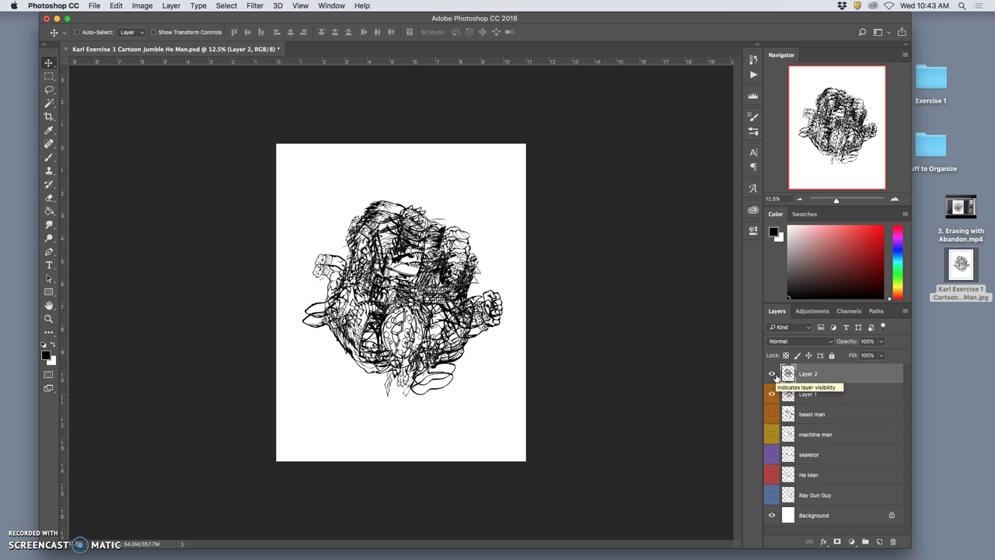
{"action": "left_click", "coordinate": [834, 380]}
{"action": "key", "text": "Delete"}
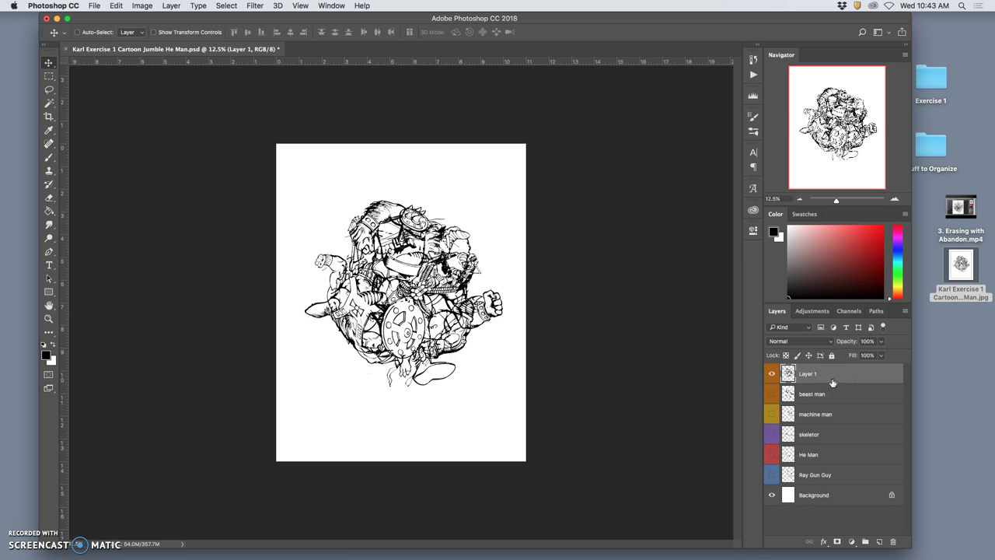
Duplicate Layer 1 in place and hide the original Layer 1 beneath the copy
{"action": "left_click", "coordinate": [772, 374]}
{"action": "left_click", "coordinate": [772, 374]}
{"action": "key", "text": "super+j"}
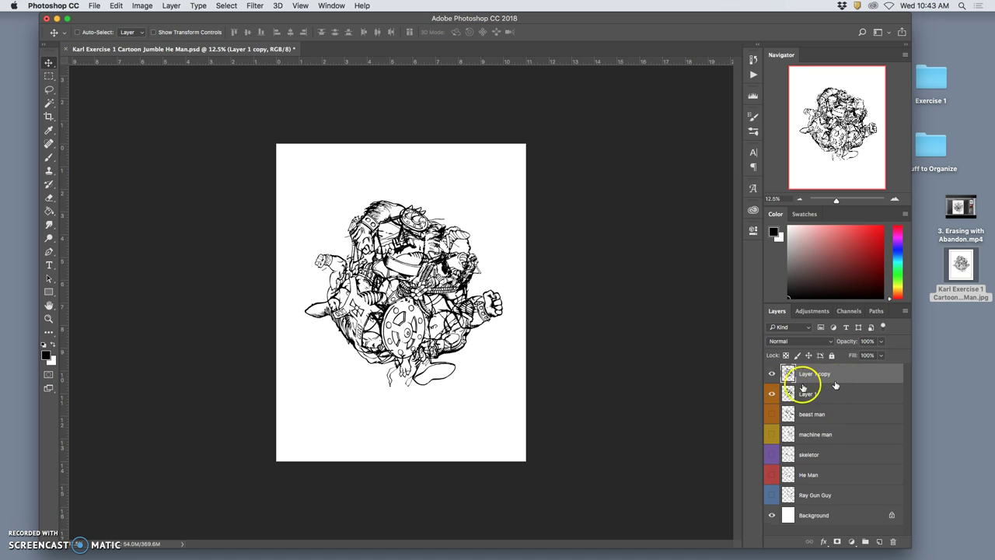
{"action": "left_click", "coordinate": [772, 394]}
{"action": "left_click", "coordinate": [771, 393]}
{"action": "left_click", "coordinate": [771, 388]}
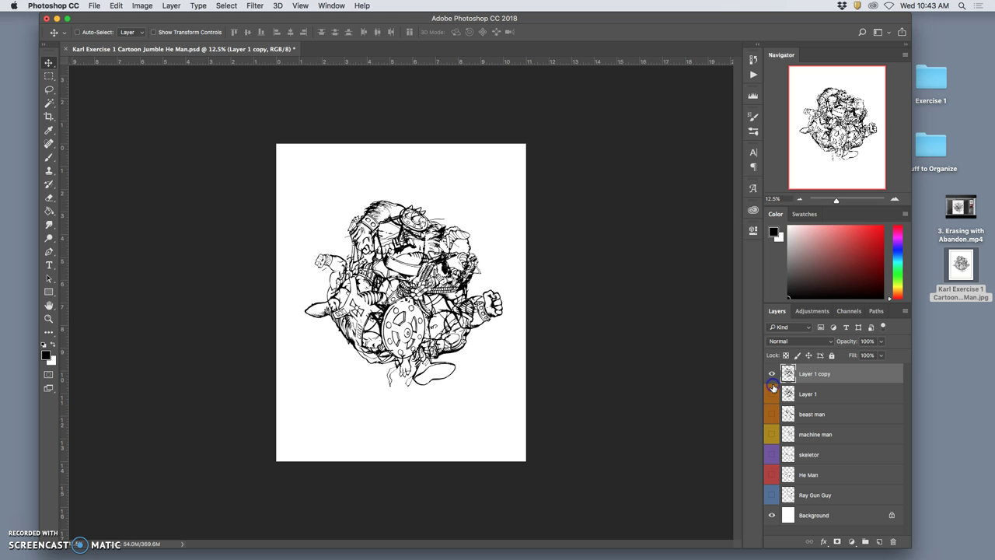
{"action": "left_click", "coordinate": [771, 395]}
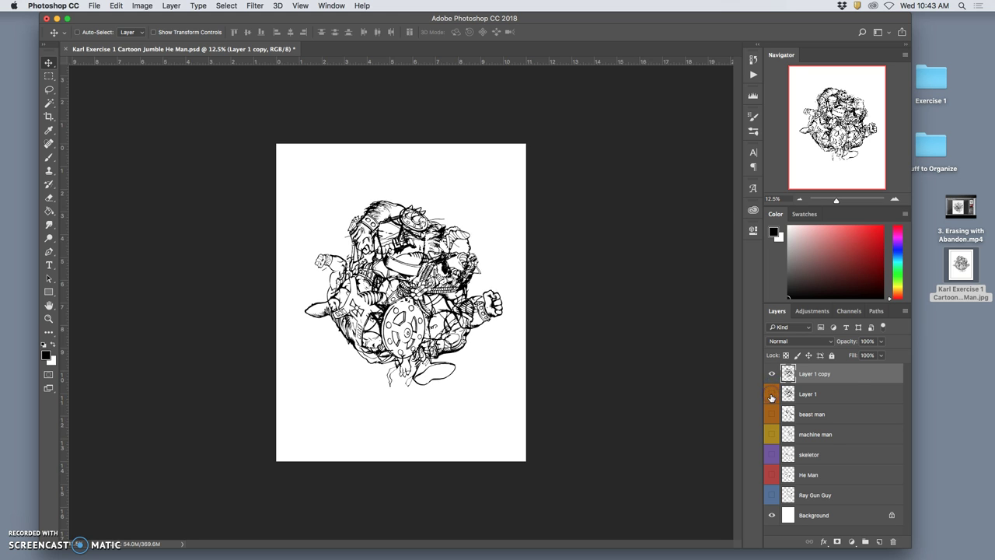
Add a red Color Overlay effect with Normal blend mode to Layer 1 copy
{"action": "double_click", "coordinate": [859, 378]}
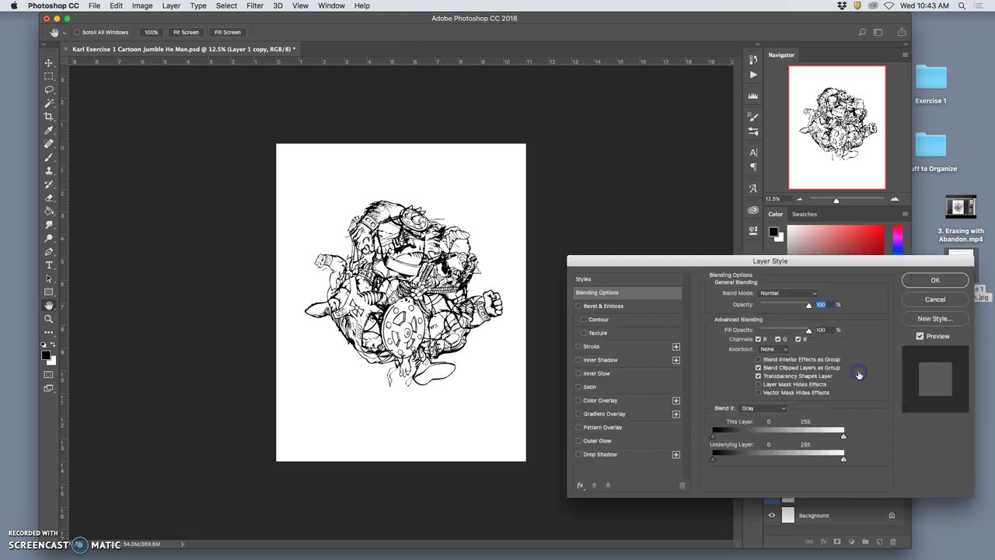
{"action": "left_click", "coordinate": [577, 399]}
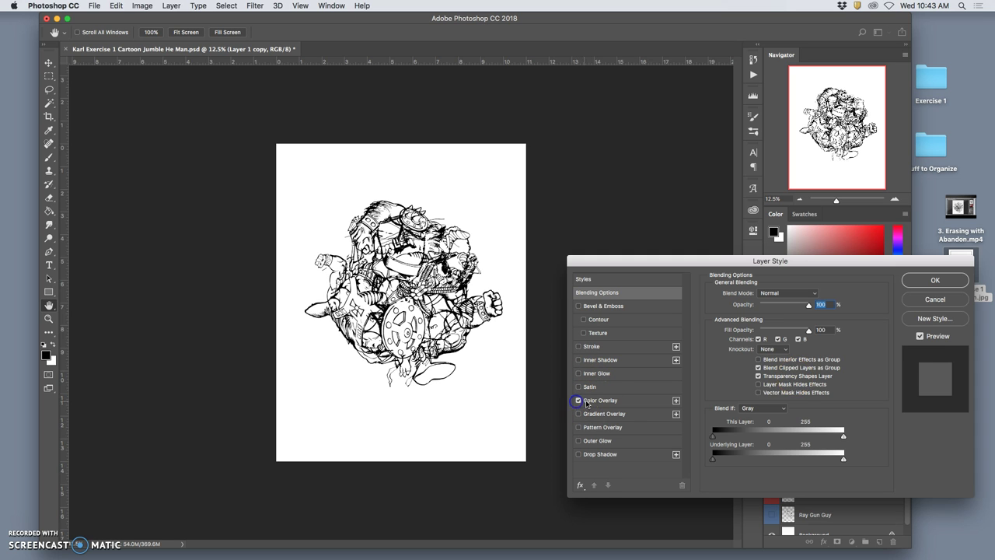
{"action": "left_click", "coordinate": [618, 399]}
{"action": "left_click", "coordinate": [815, 294]}
{"action": "left_click", "coordinate": [726, 390]}
{"action": "left_click", "coordinate": [851, 364]}
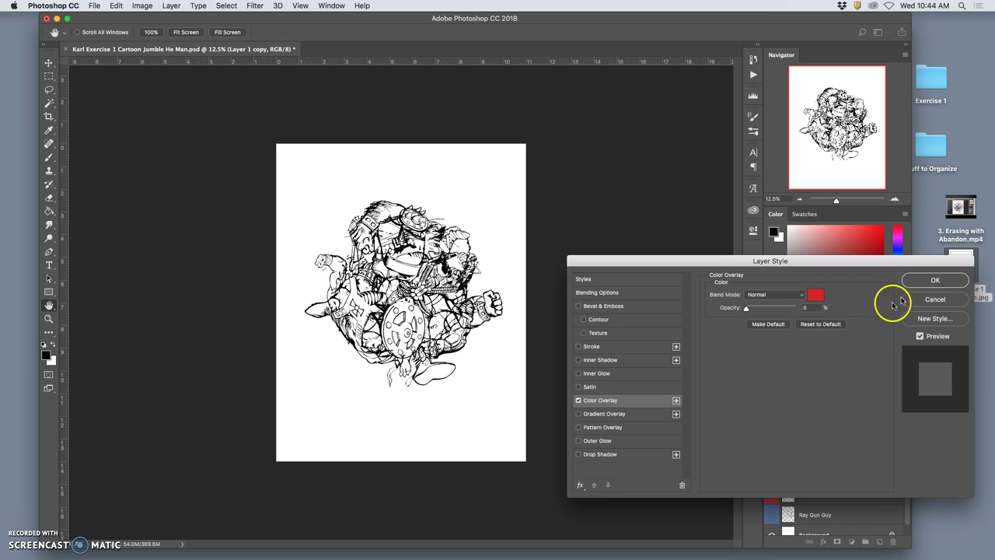
{"action": "left_click", "coordinate": [920, 282]}
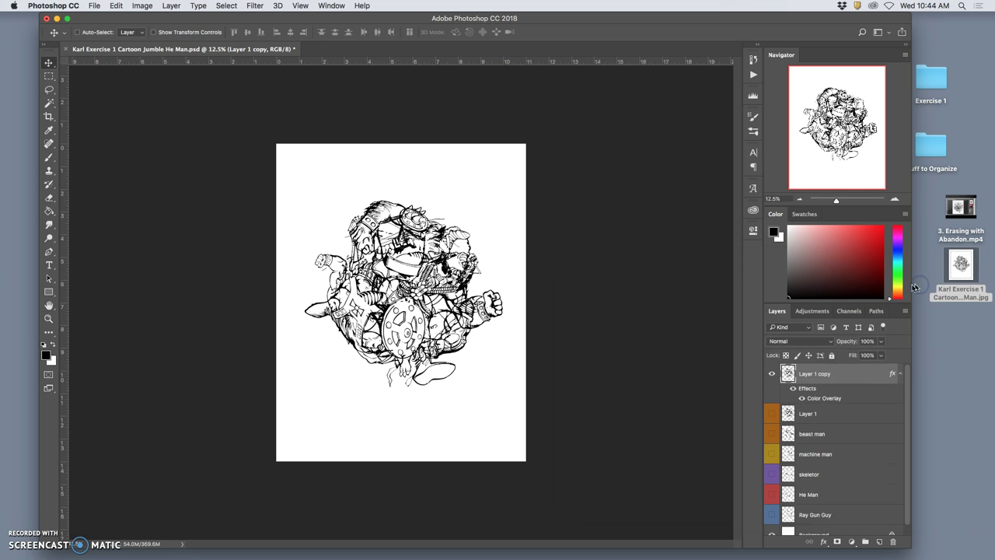
Reopen the Color Overlay settings of Layer 1 copy
{"action": "double_click", "coordinate": [815, 399]}
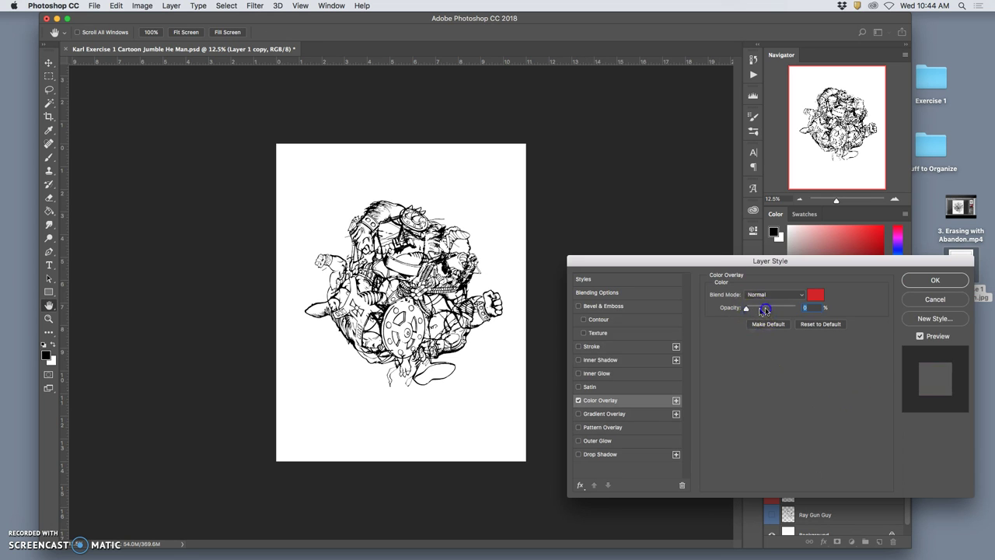